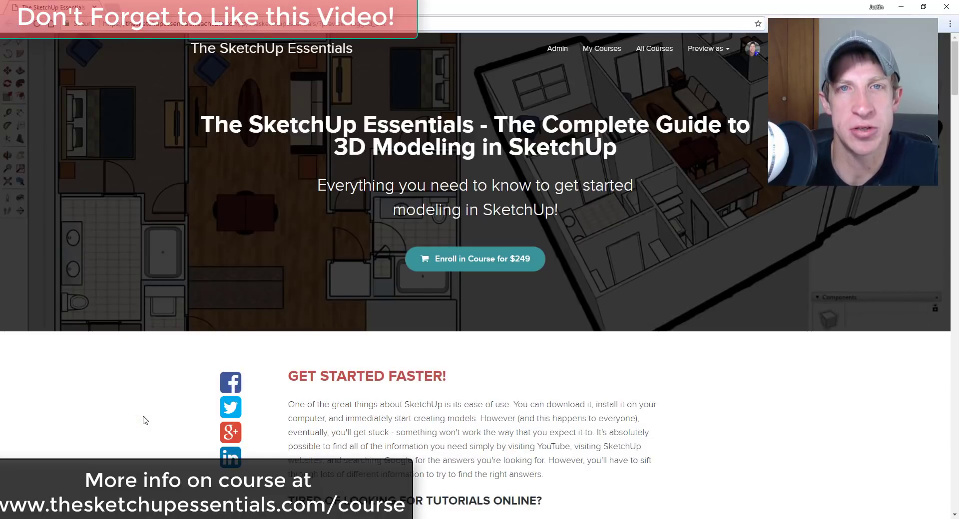
- Look through the SketchUp course page, from the introduction and instructor details to the advanced modeling, rendering, extension and interior design topics
scroll(143, 420, down, 6)
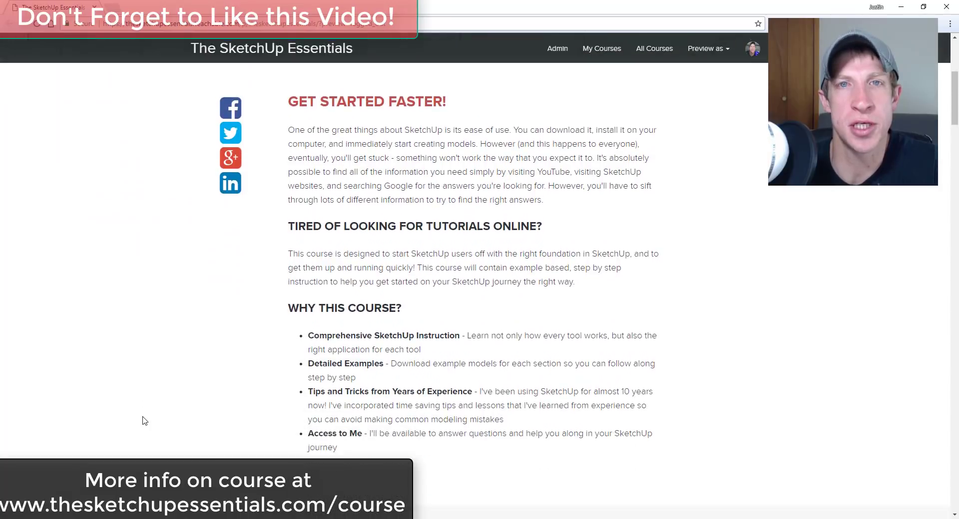
scroll(216, 367, down, 8)
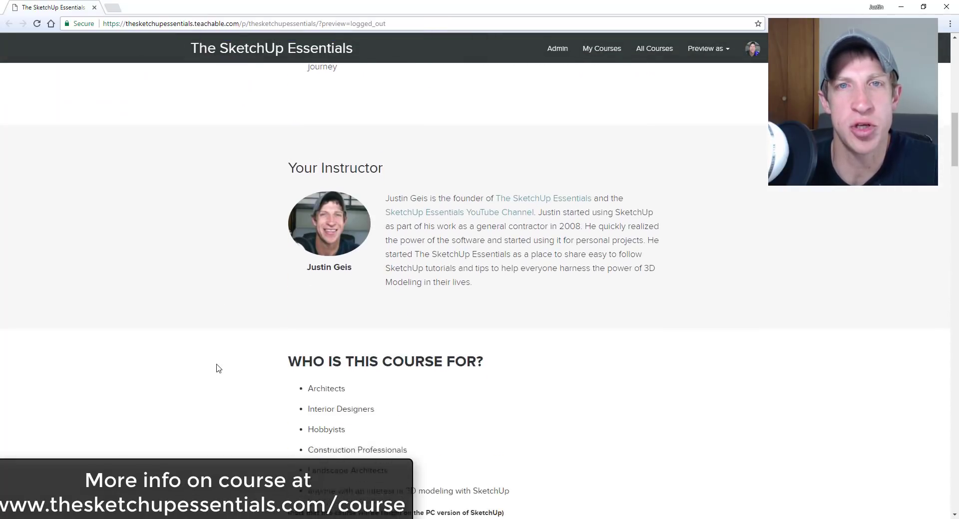
scroll(215, 365, down, 4)
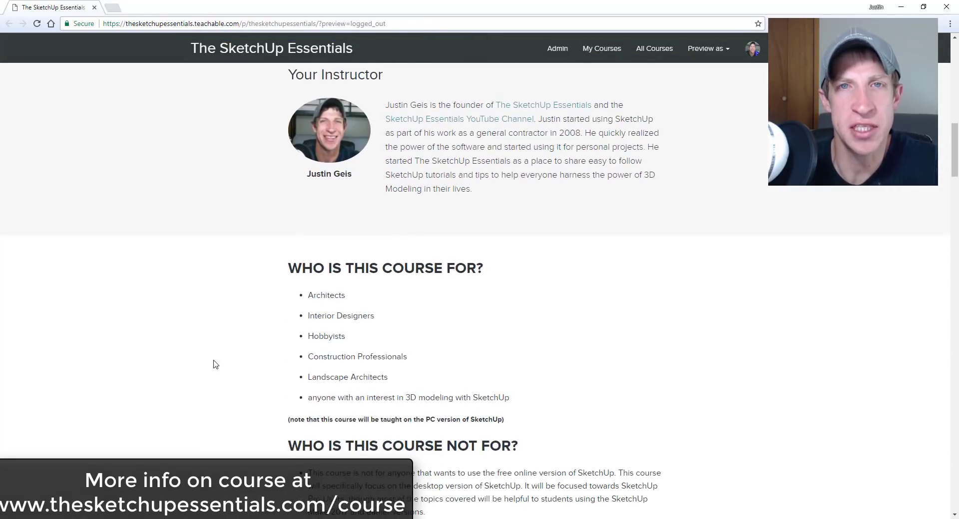
scroll(281, 333, down, 6)
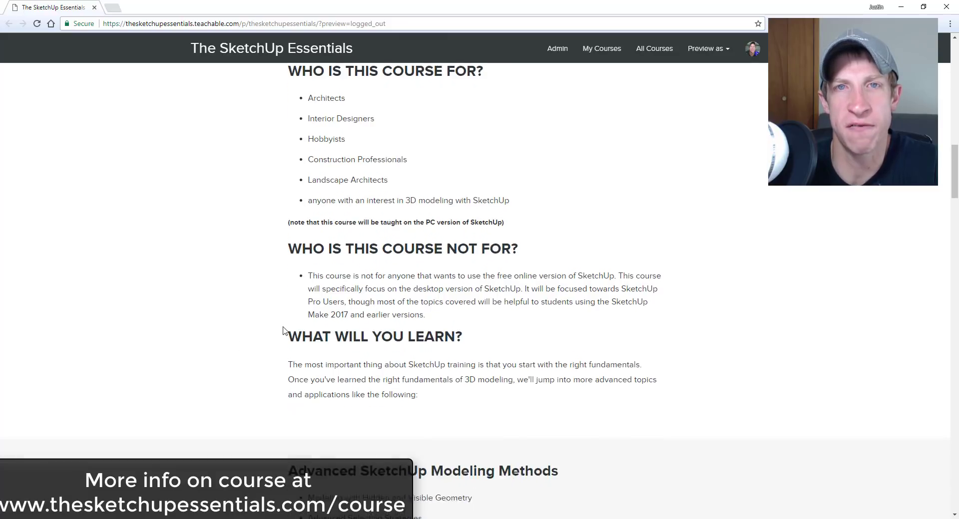
scroll(275, 333, down, 2)
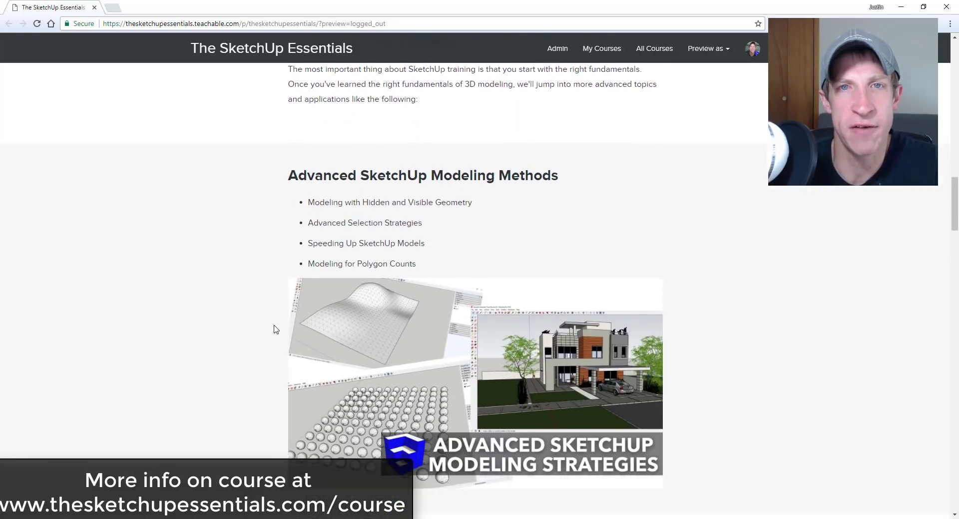
scroll(286, 292, down, 7)
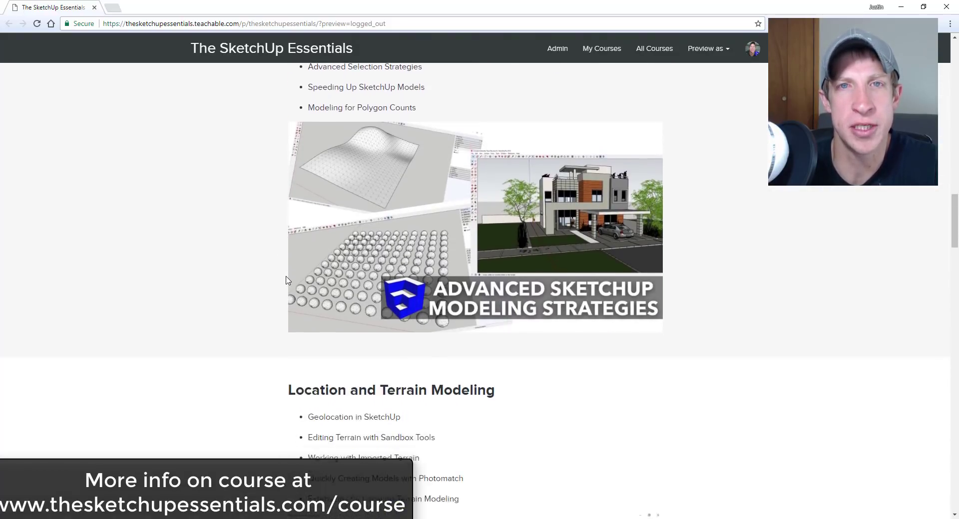
scroll(282, 280, down, 1)
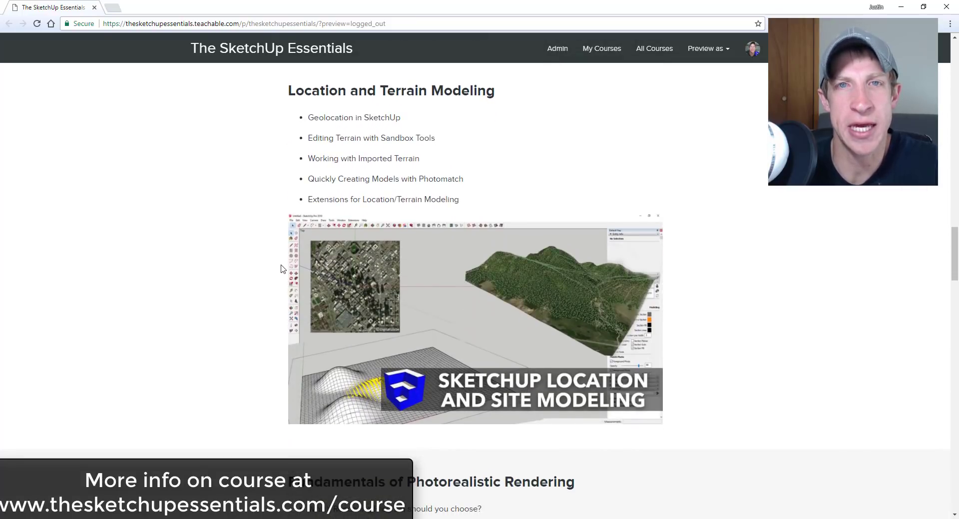
scroll(292, 226, down, 7)
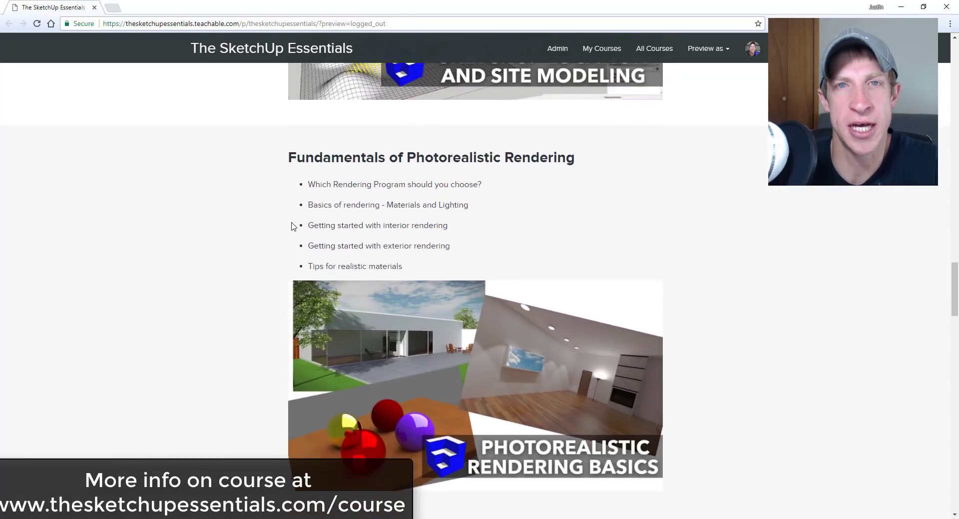
scroll(291, 229, down, 1)
scroll(300, 234, down, 9)
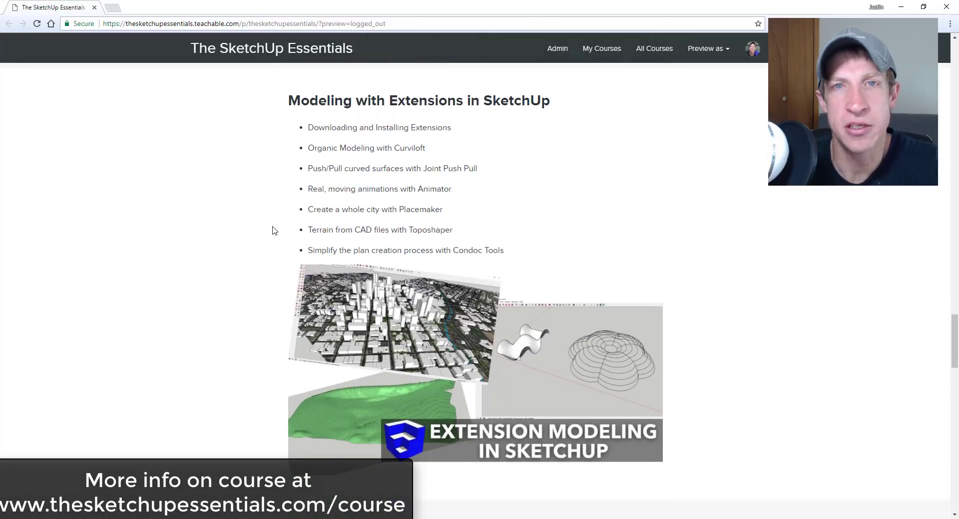
scroll(278, 231, down, 8)
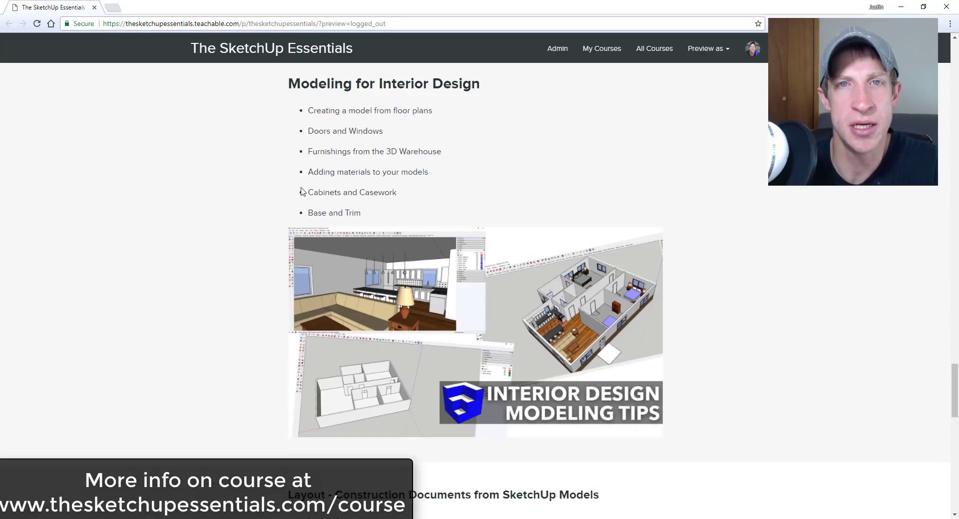
scroll(294, 189, down, 8)
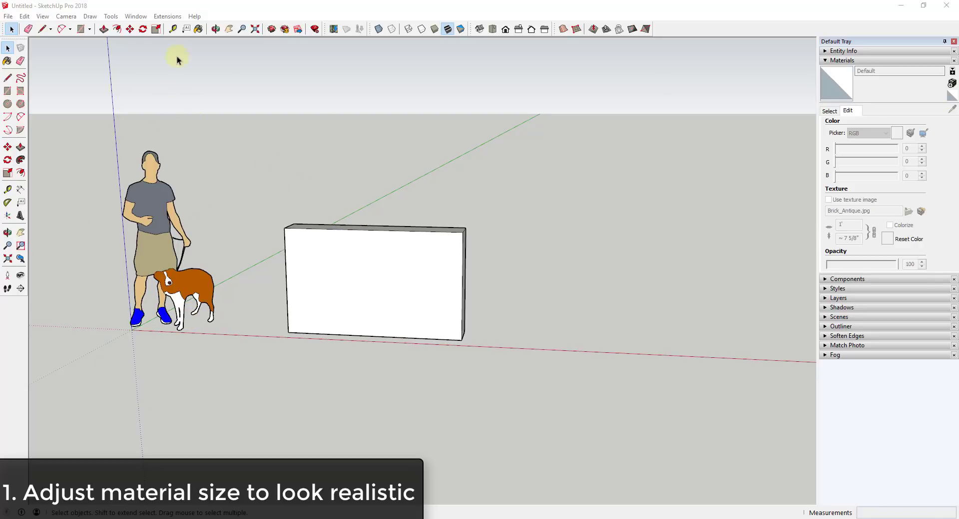
- Measure the height of the human scale figure from foot to head
click(174, 30)
click(162, 310)
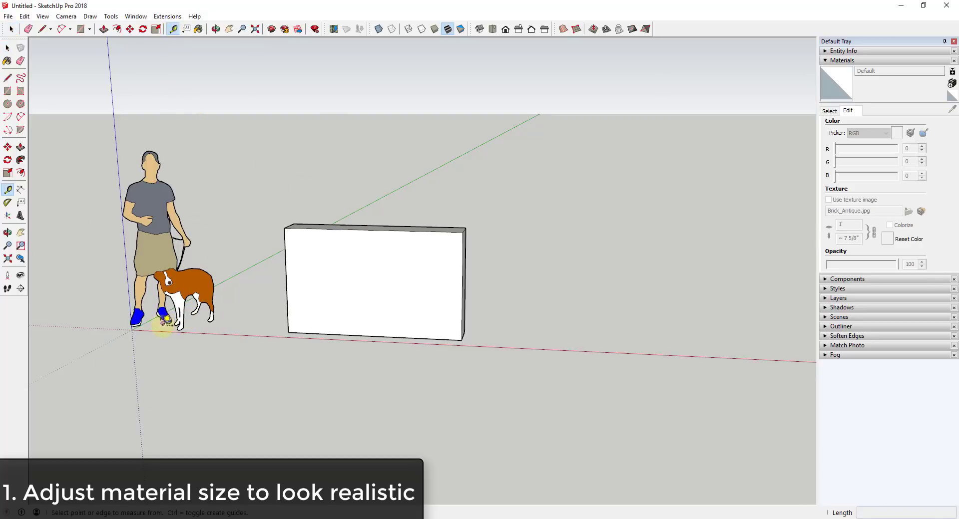
click(149, 149)
key(space)
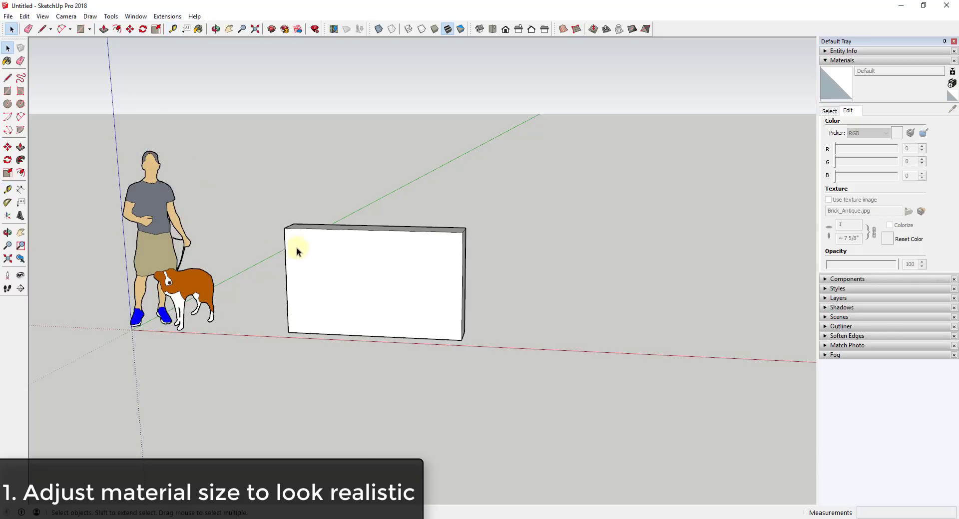
- Paint the front face of the wall with the Brick Antique 01 material from the Brick, Cladding and Siding collection
click(90, 247)
click(827, 113)
click(860, 145)
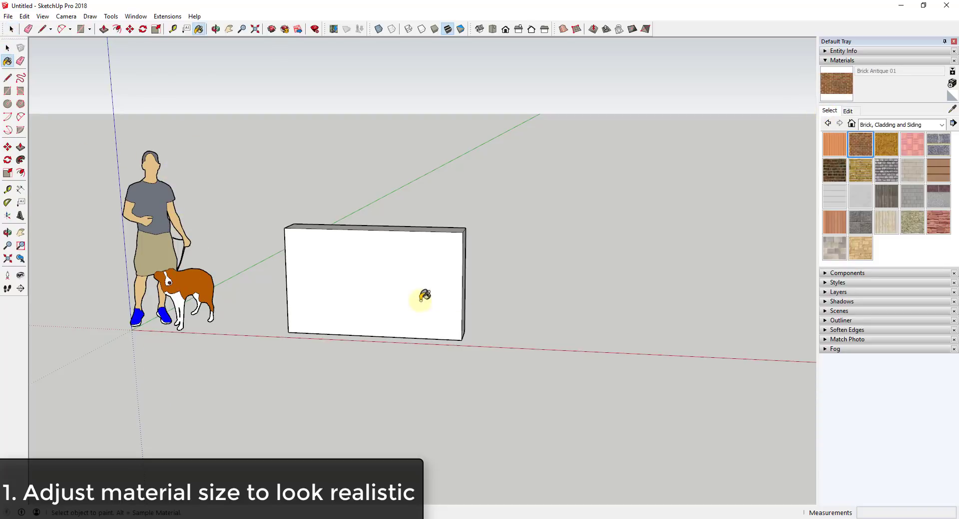
click(422, 298)
key(space)
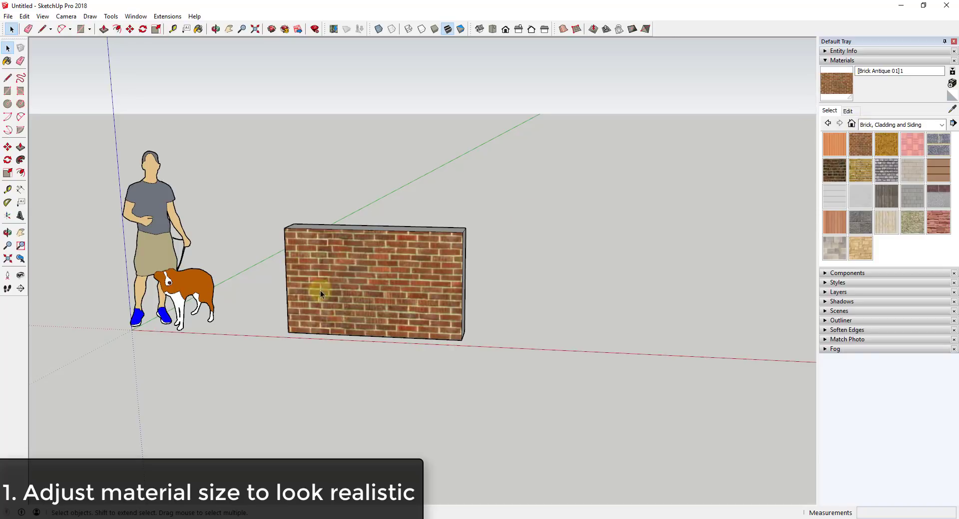
- Resize the brick material's texture, trying a width of 1' before setting it to 4'
click(848, 110)
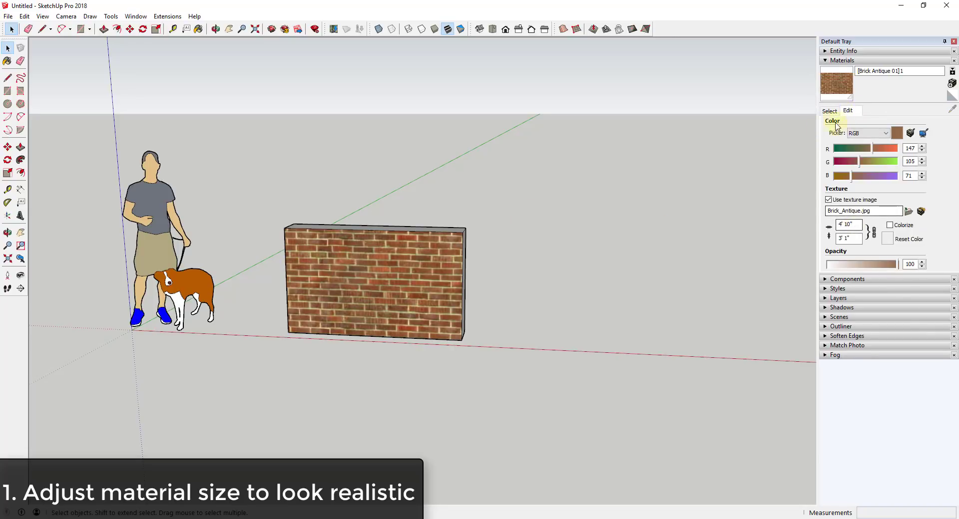
click(848, 224)
text(1)
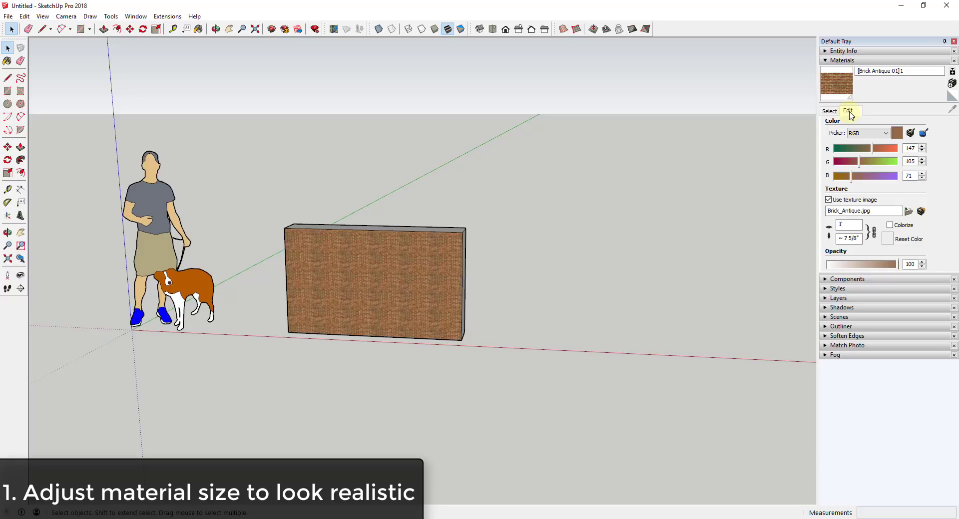
double_click(848, 225)
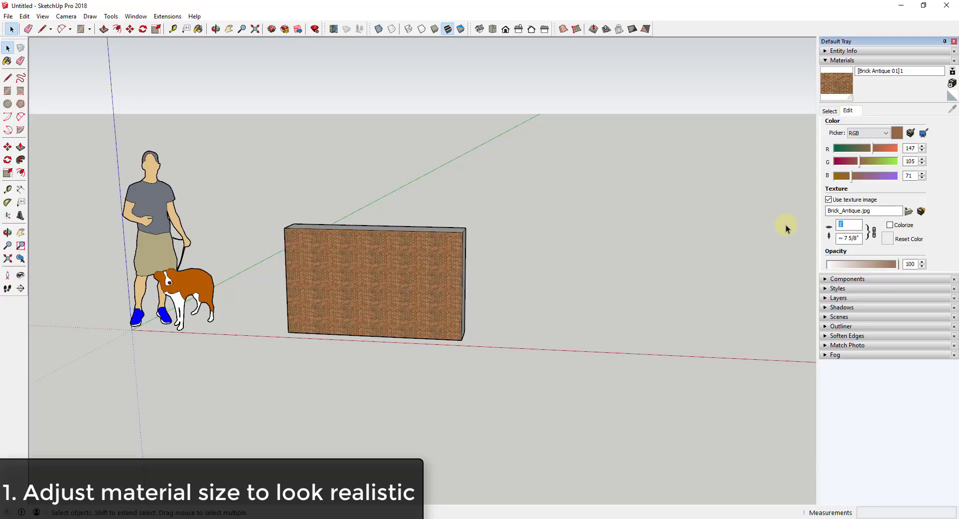
text(4')
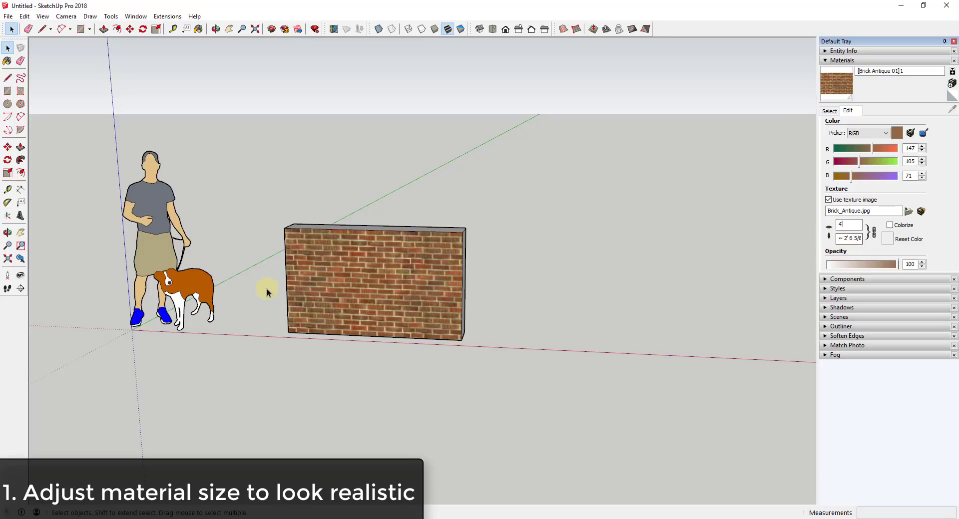
- Copy the entire brick wall along the red axis to place a second wall beside the original
click(378, 288)
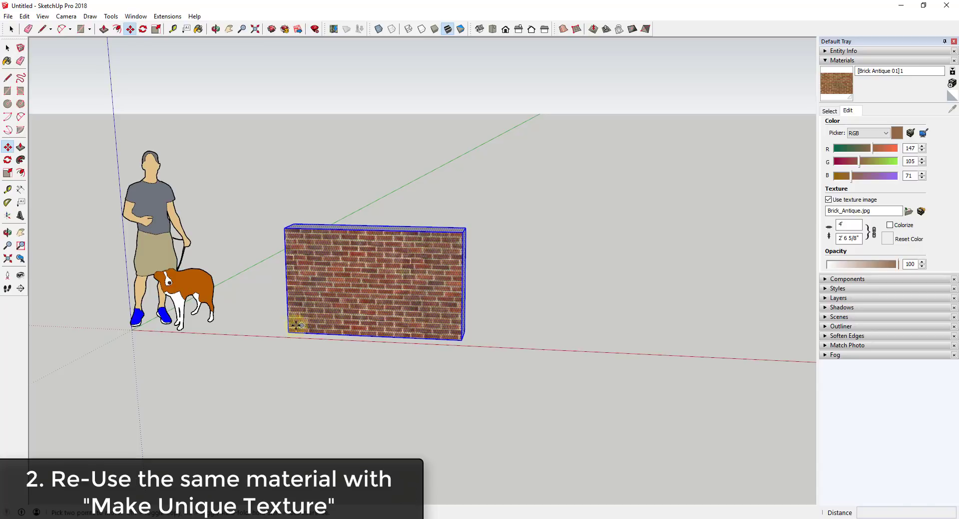
key(m)
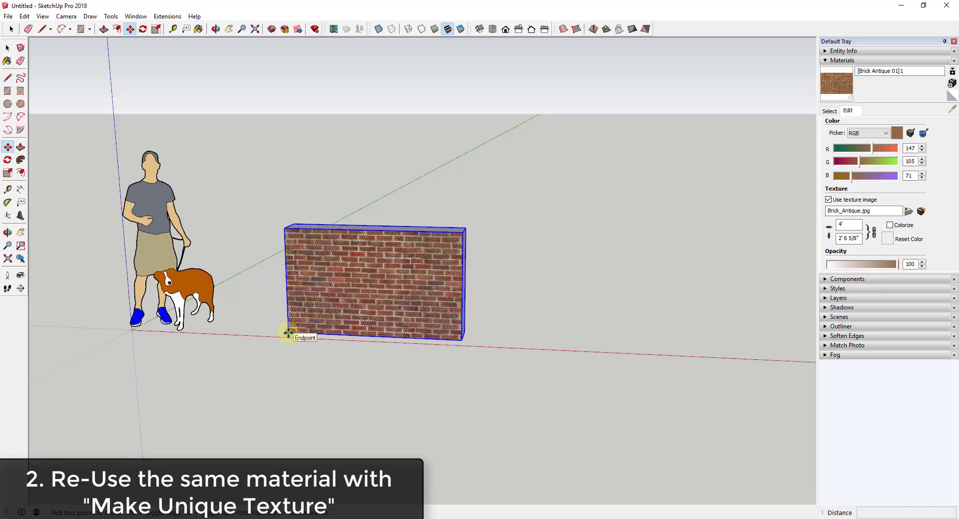
click(288, 333)
key(ctrl)
click(521, 342)
key(space)
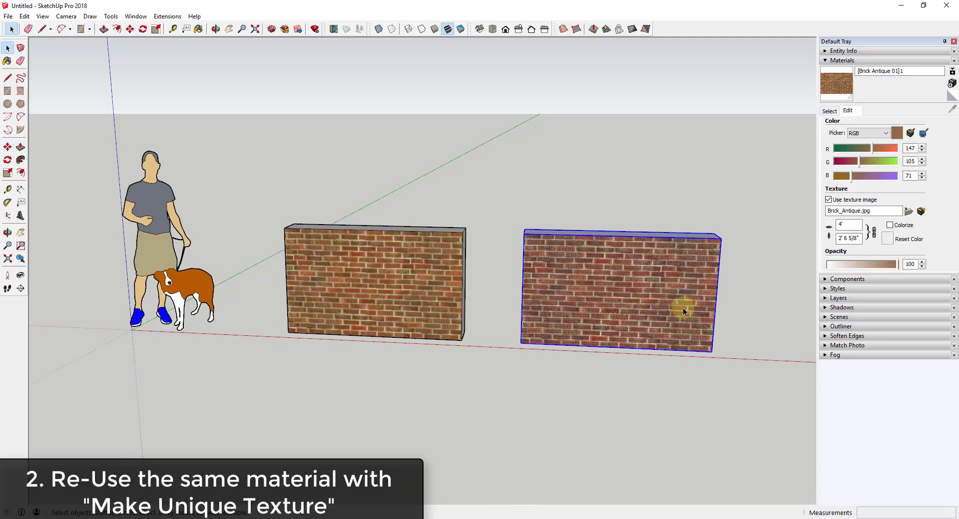
- Select only the brick front face of the copied wall
click(675, 295)
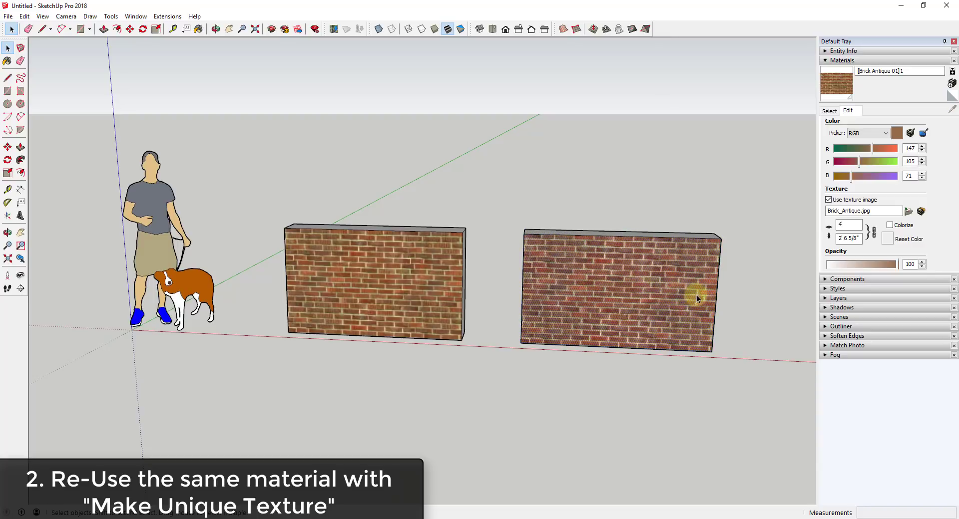
scroll(460, 294, down, 2)
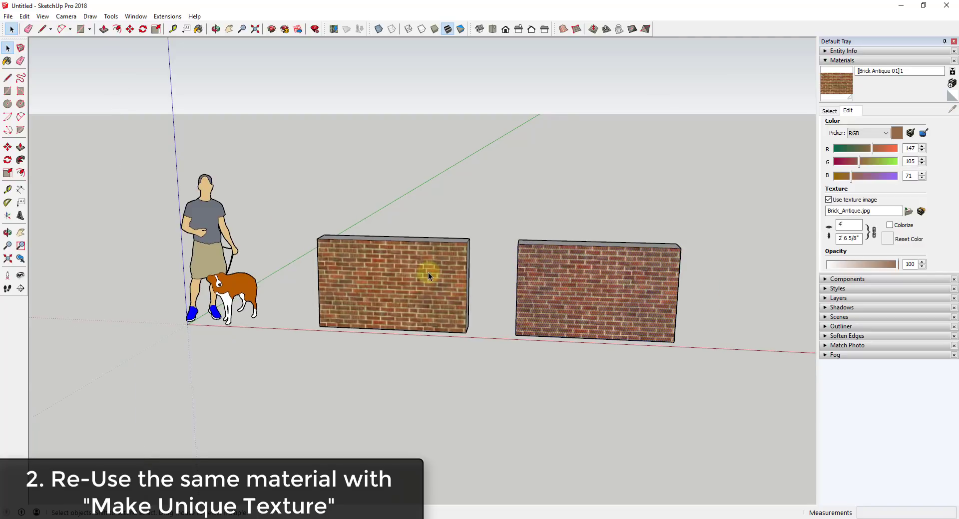
scroll(642, 289, up, 2)
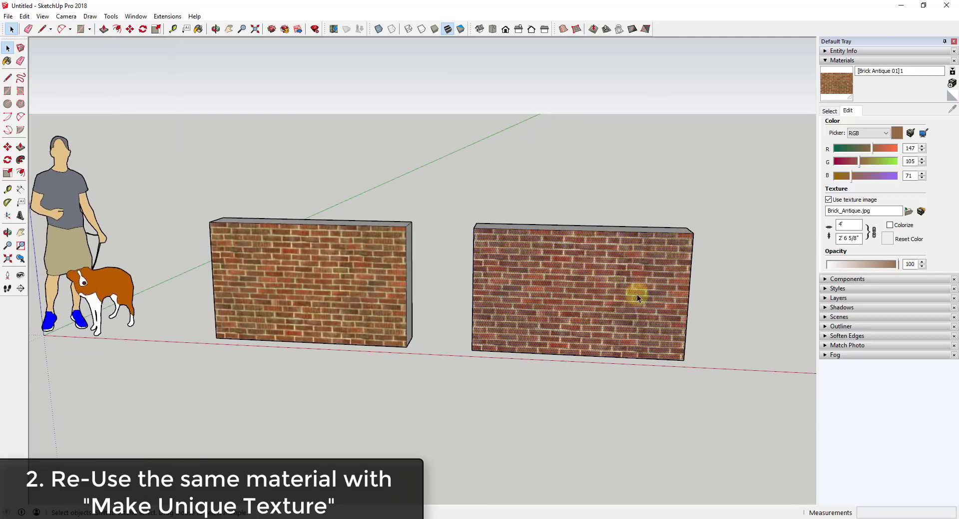
middle_drag(637, 295, 376, 288)
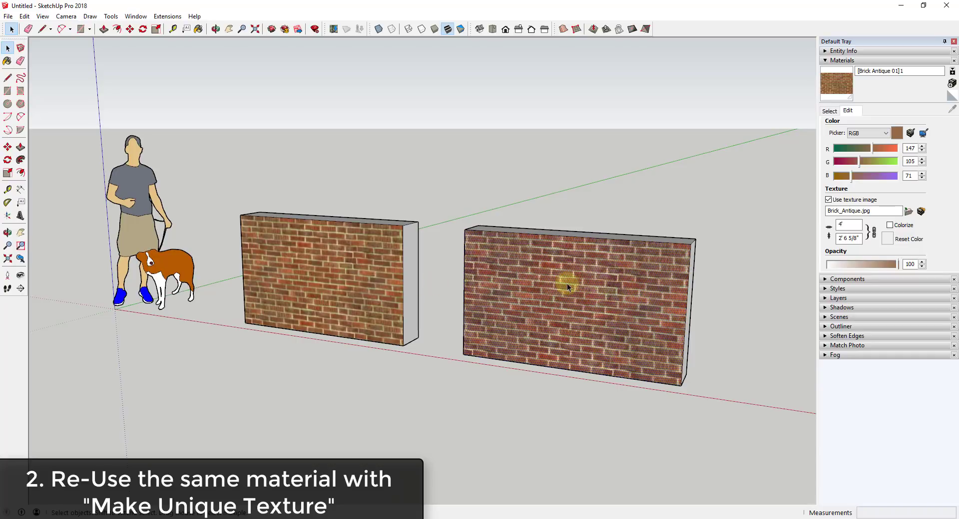
- Try texture widths of 3' and 2' on the brick material shared by both walls and set the width back to 4'
click(829, 245)
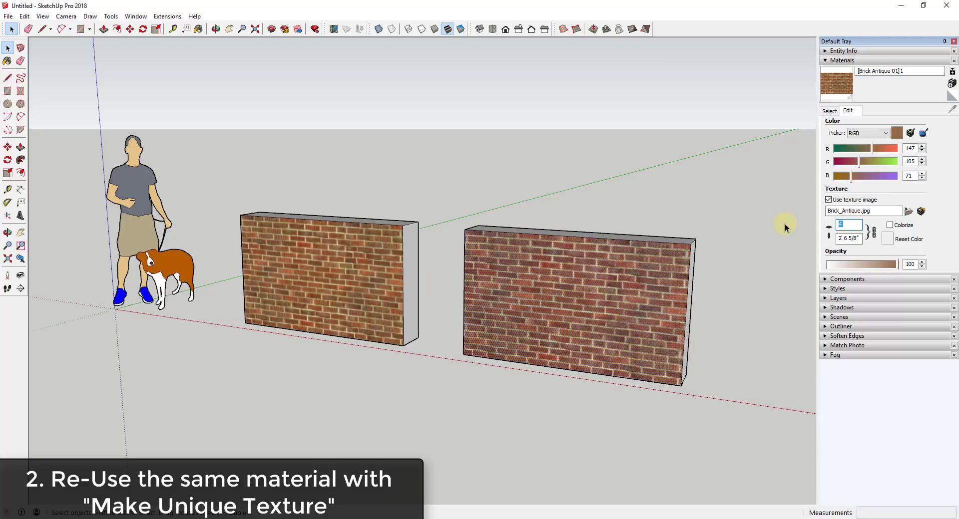
text(3)
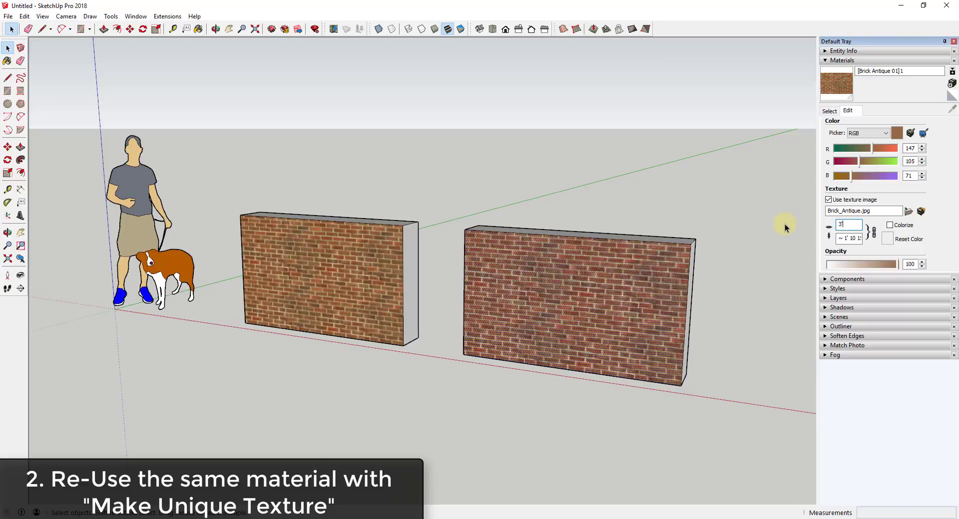
key(BackSpace)
text(2)
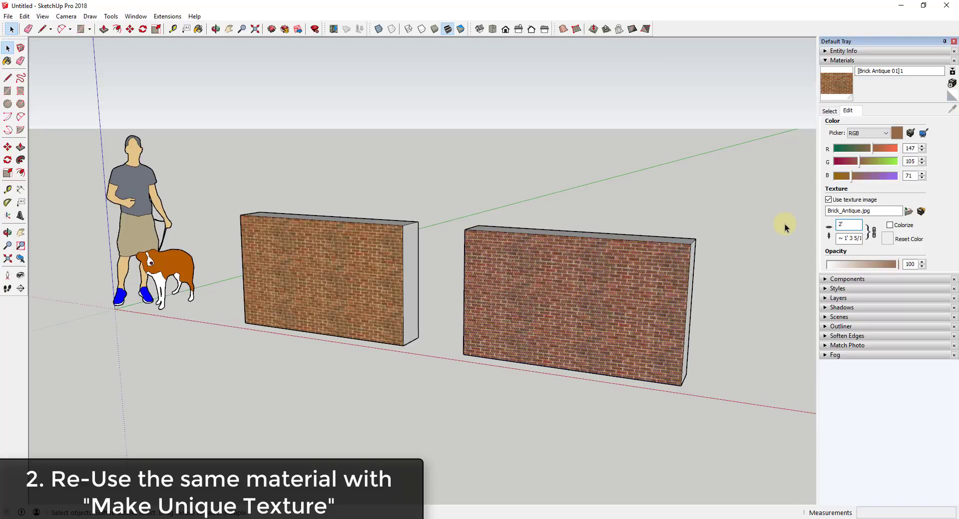
key(BackSpace)
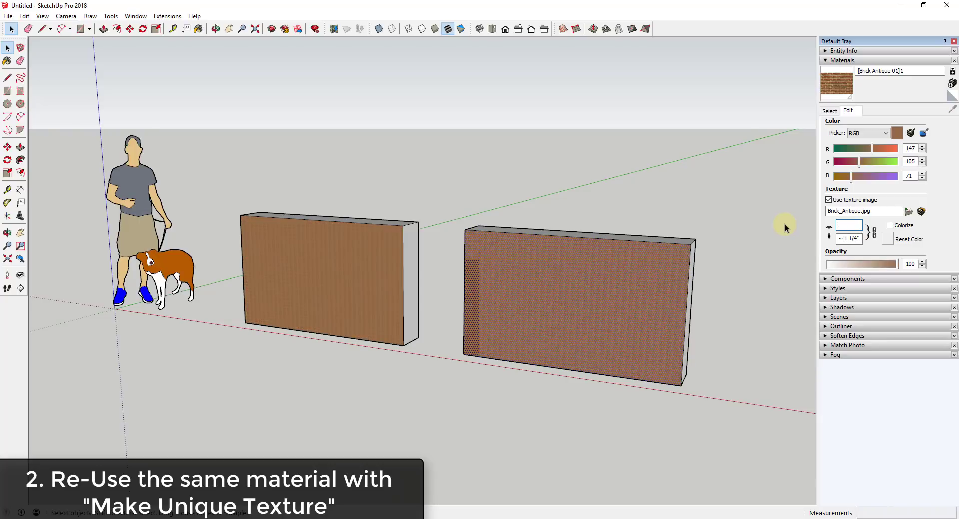
text(4)
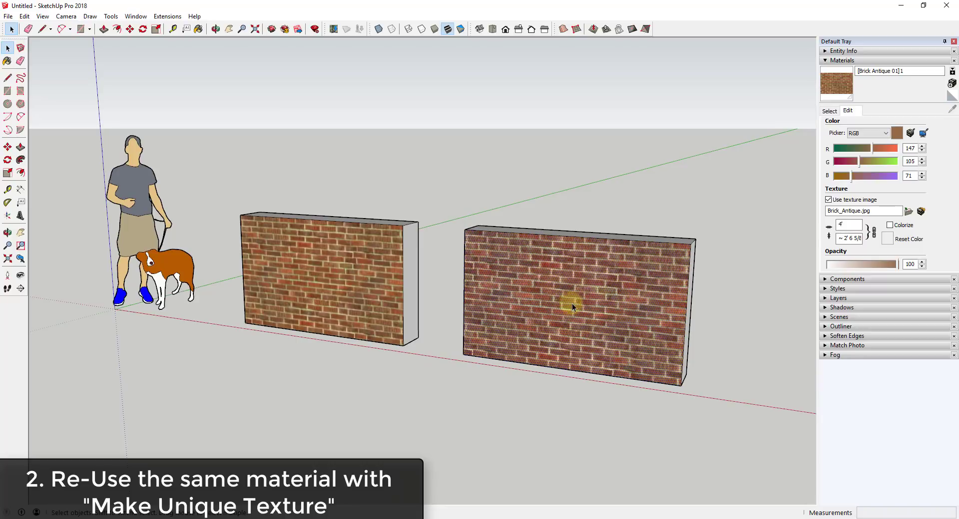
- Make the brick texture unique on the copied wall's front face and bring up the material collection for selection
right_click(601, 273)
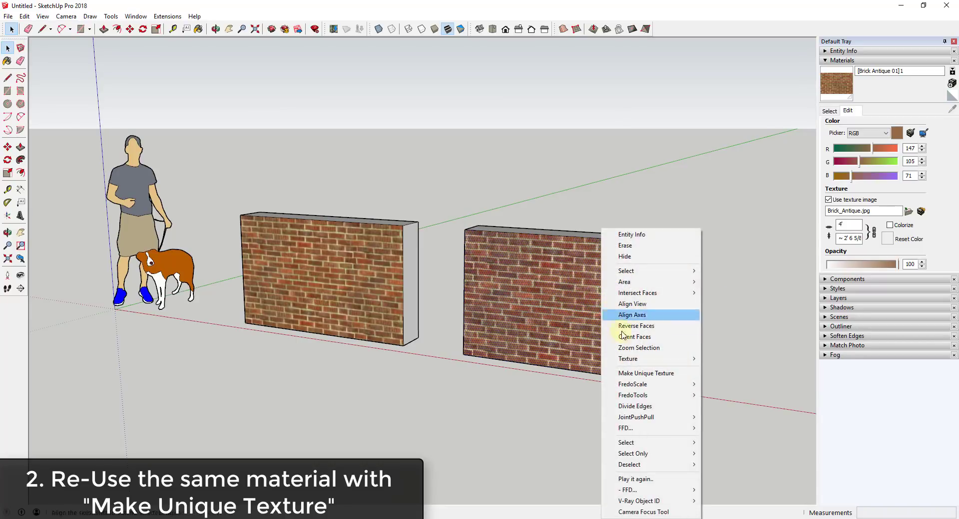
click(646, 375)
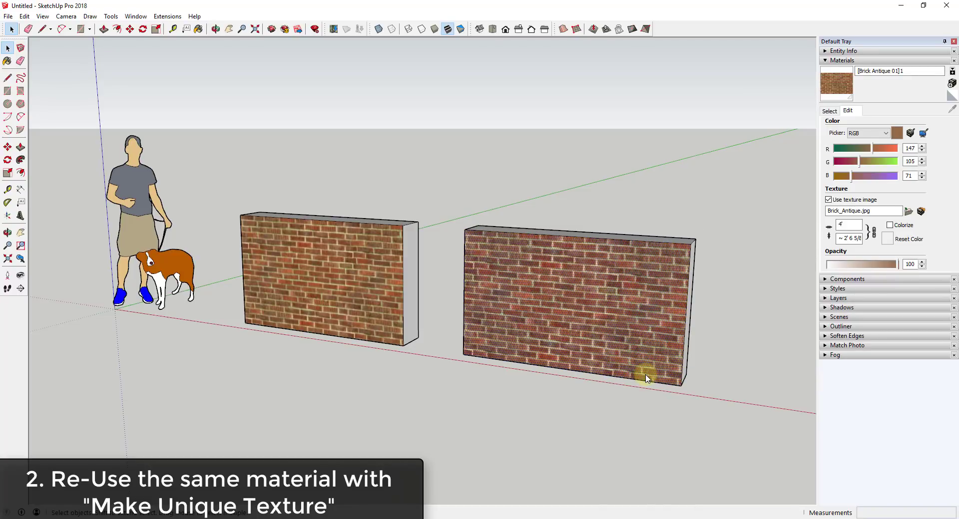
click(868, 70)
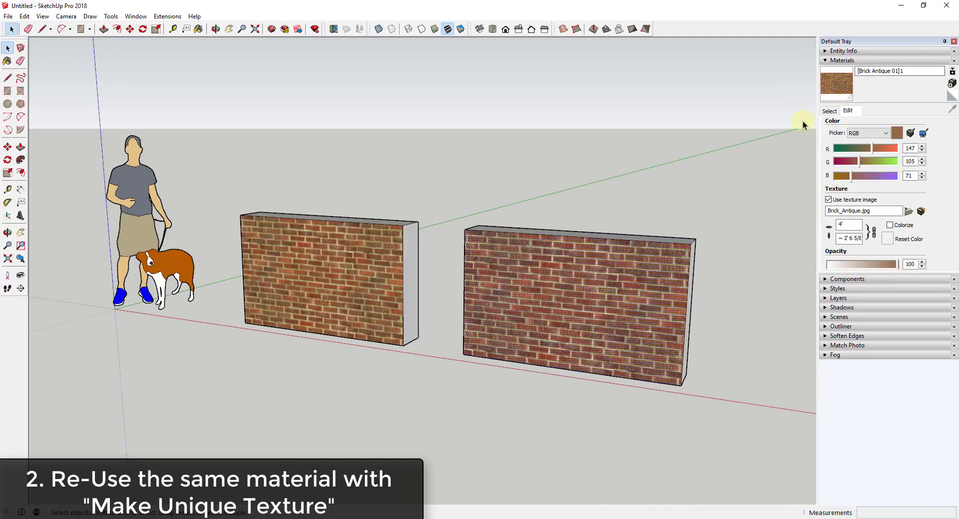
click(829, 111)
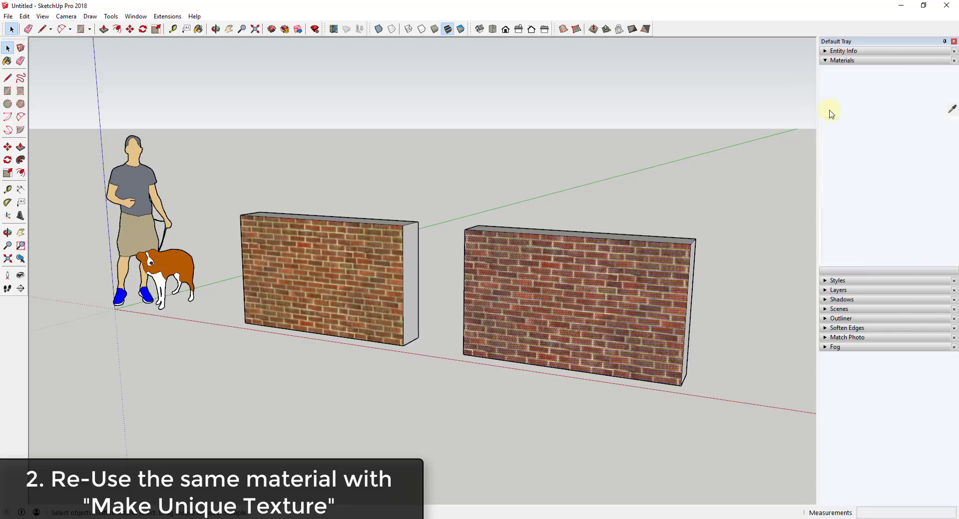
- Sample the brick materials of both walls and examine the copied wall's unique material in the In Model collection
click(952, 110)
click(349, 272)
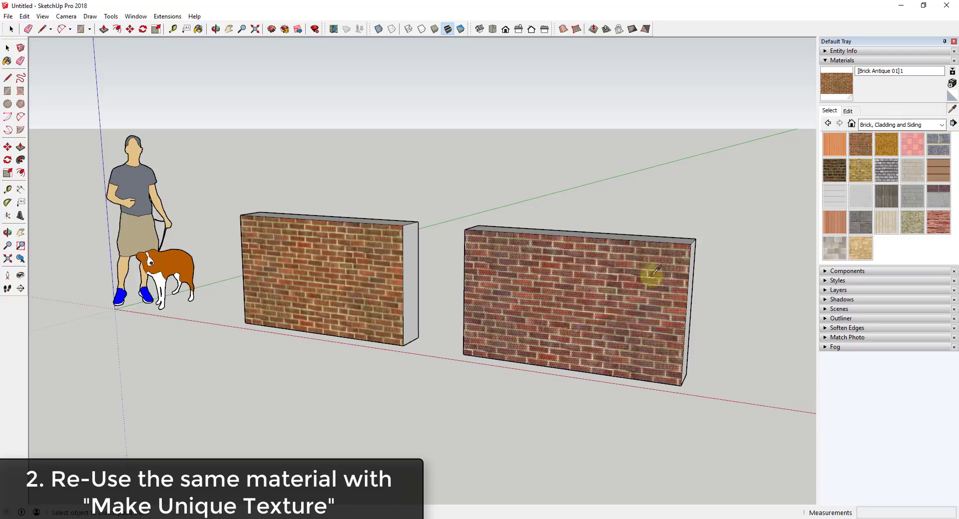
click(631, 284)
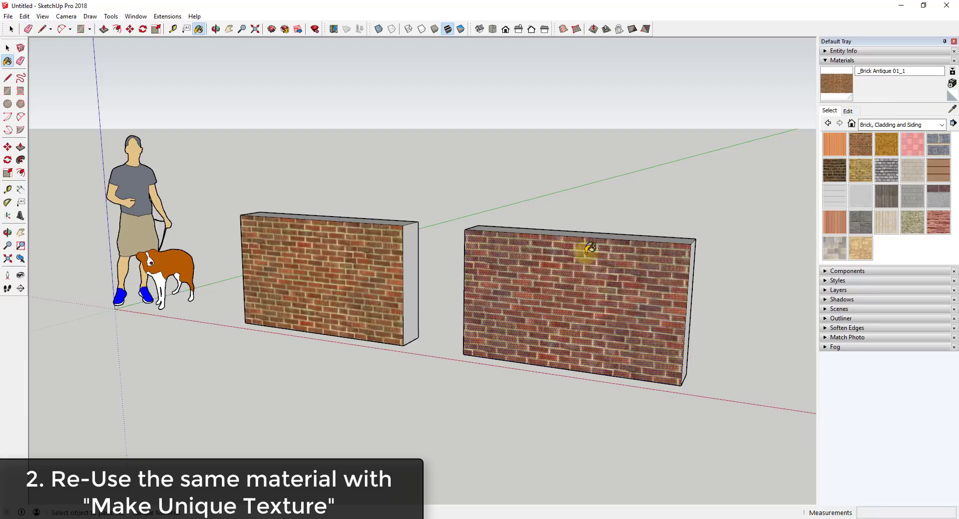
click(894, 125)
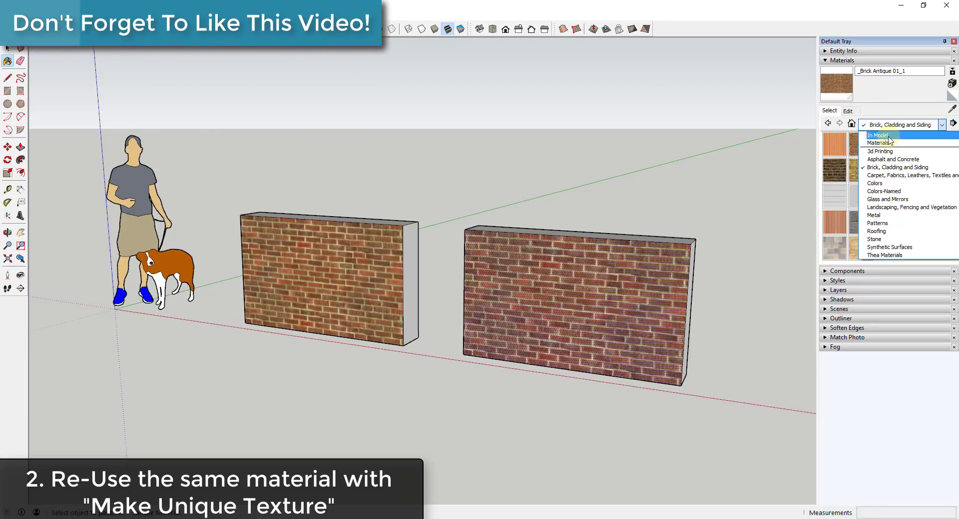
click(884, 135)
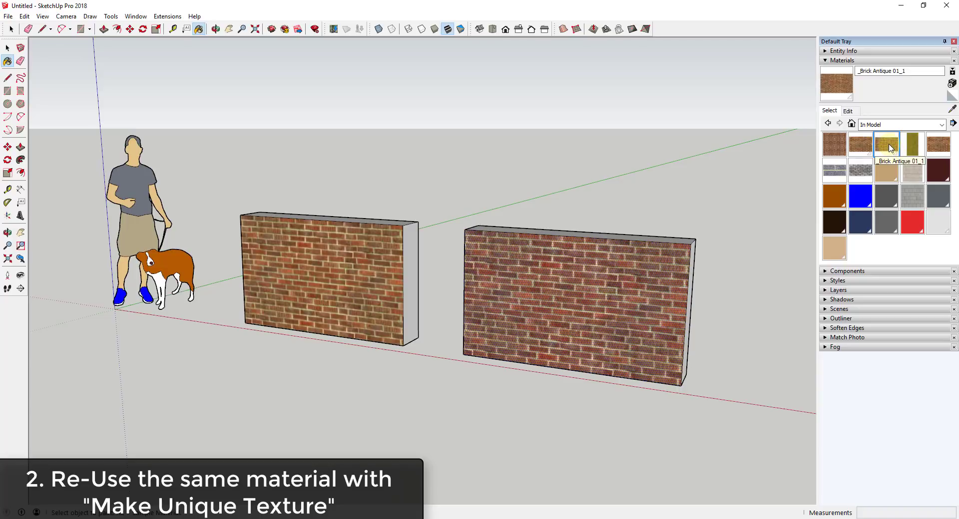
click(848, 110)
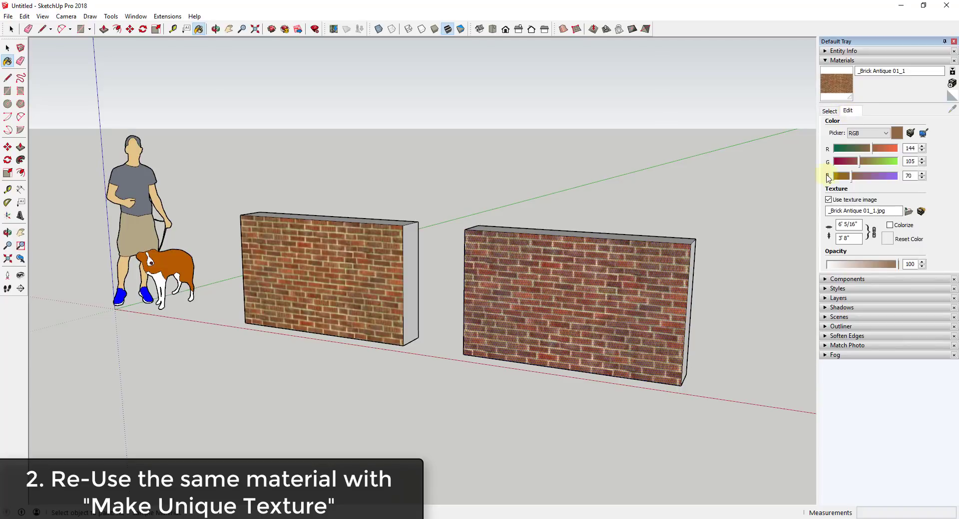
click(830, 111)
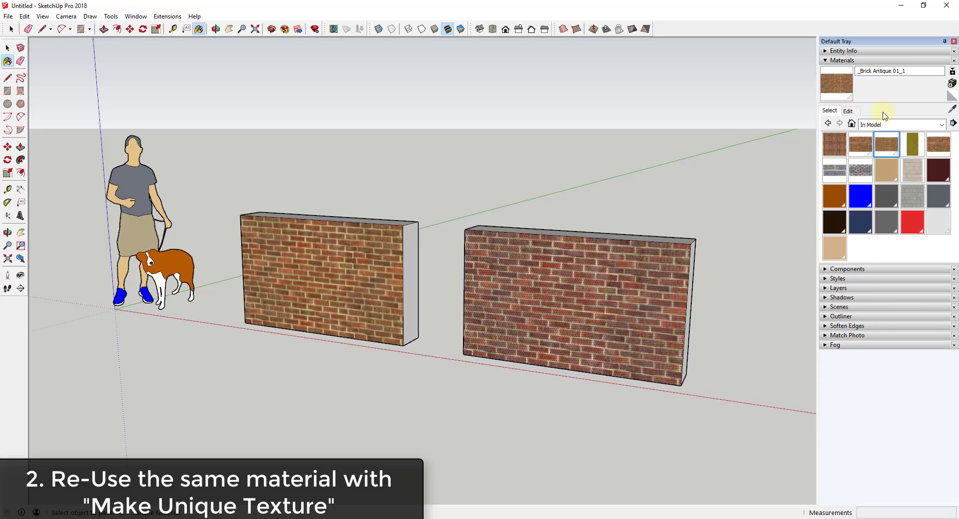
- Sample the copied wall's unique brick material and set its texture width to 4'
click(952, 108)
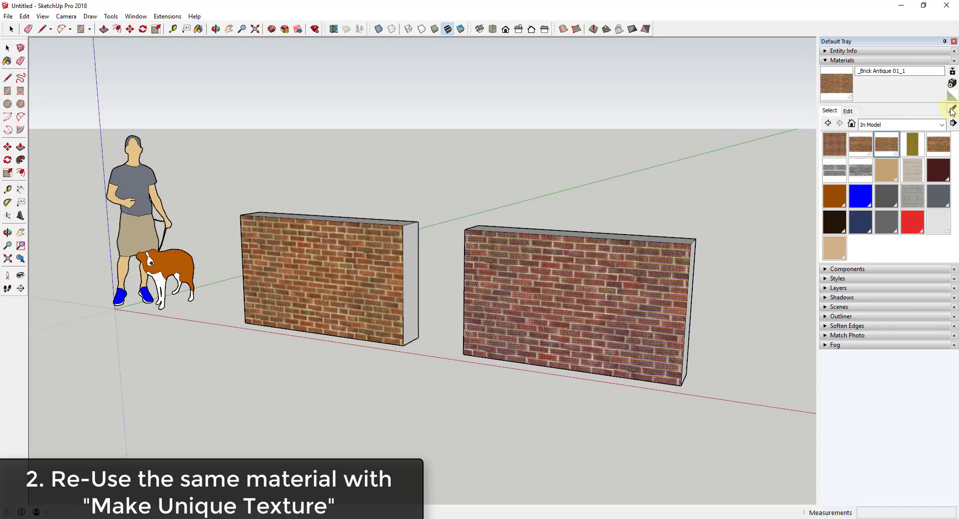
click(594, 304)
click(848, 110)
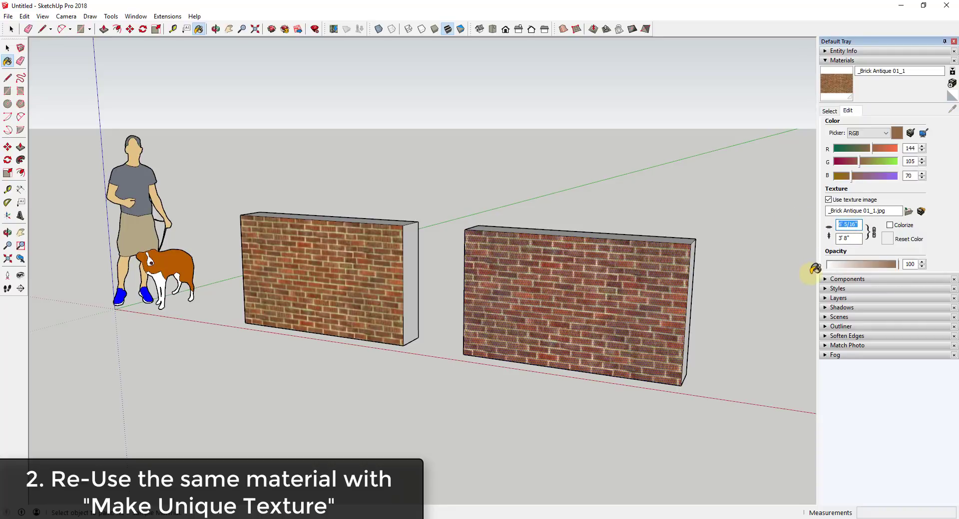
text(4')
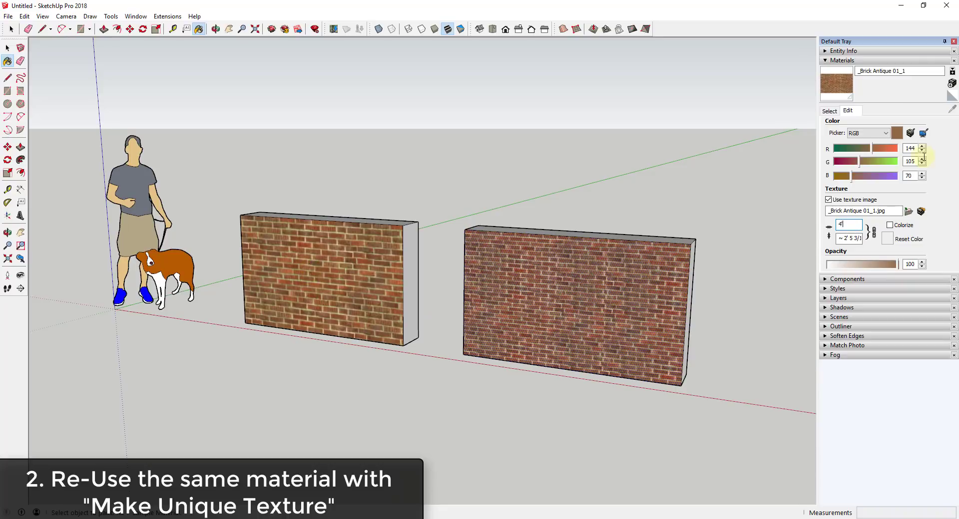
- Sample the original wall's brick material, try a texture width of 2' on it, and clear the entry
click(829, 111)
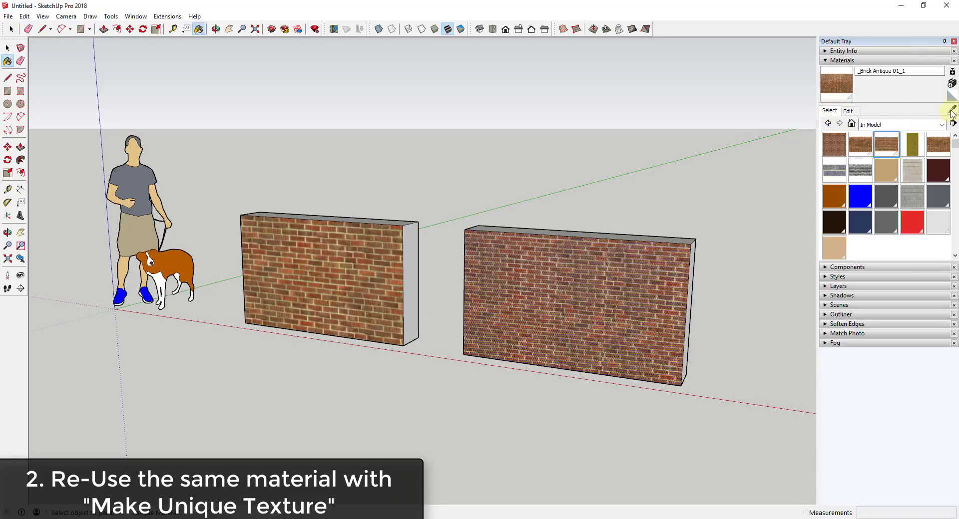
click(952, 108)
click(344, 286)
click(848, 111)
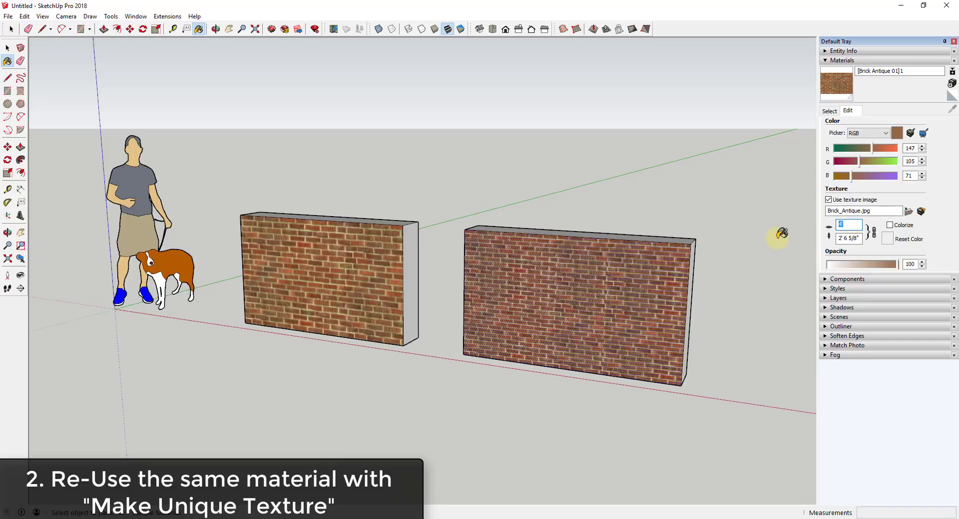
text(2)
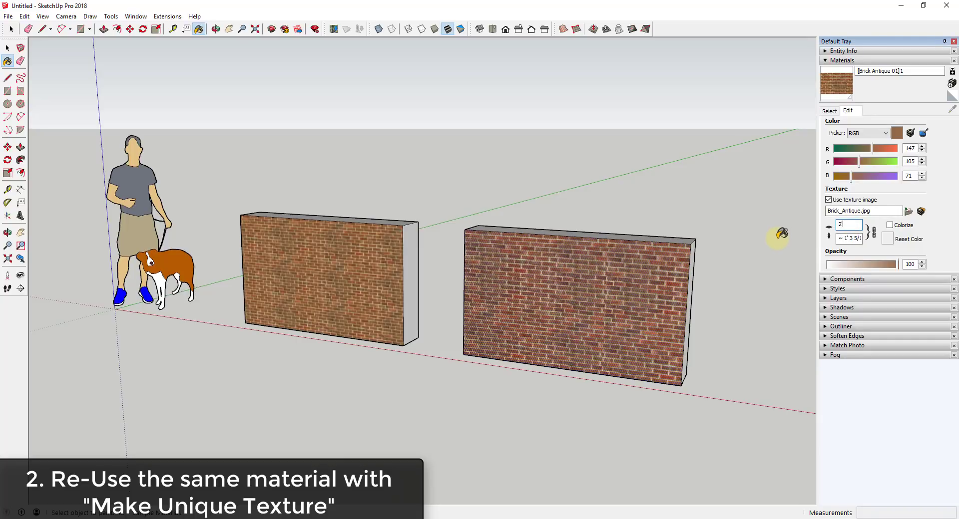
key(BackSpace)
key(BackSpace)
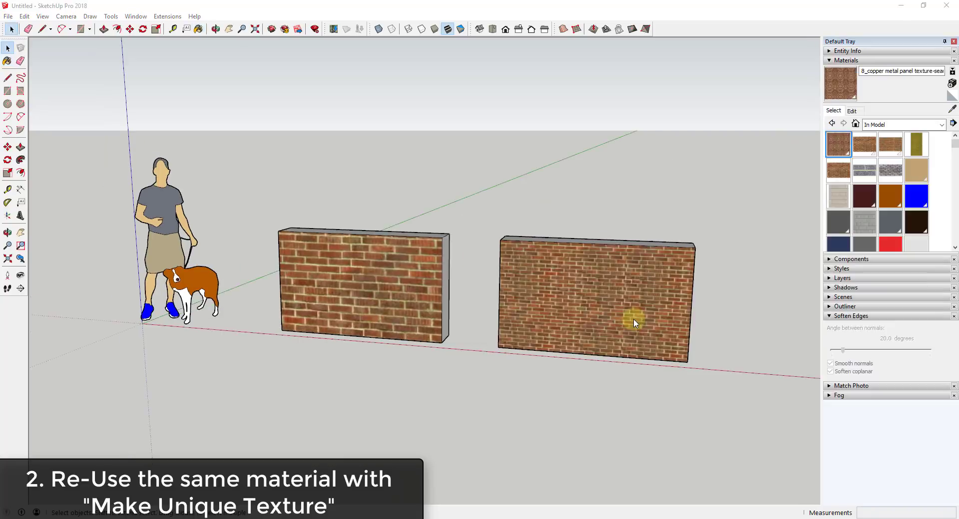
- Open the group containing both brick walls for editing and select the wall with the smaller bricks
middle_drag(621, 321, 556, 296)
click(538, 297)
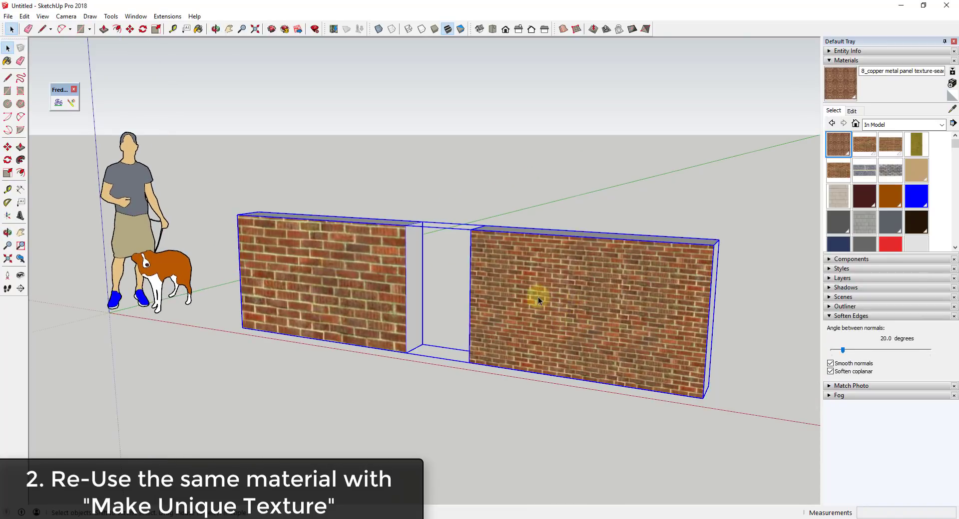
double_click(538, 297)
click(538, 297)
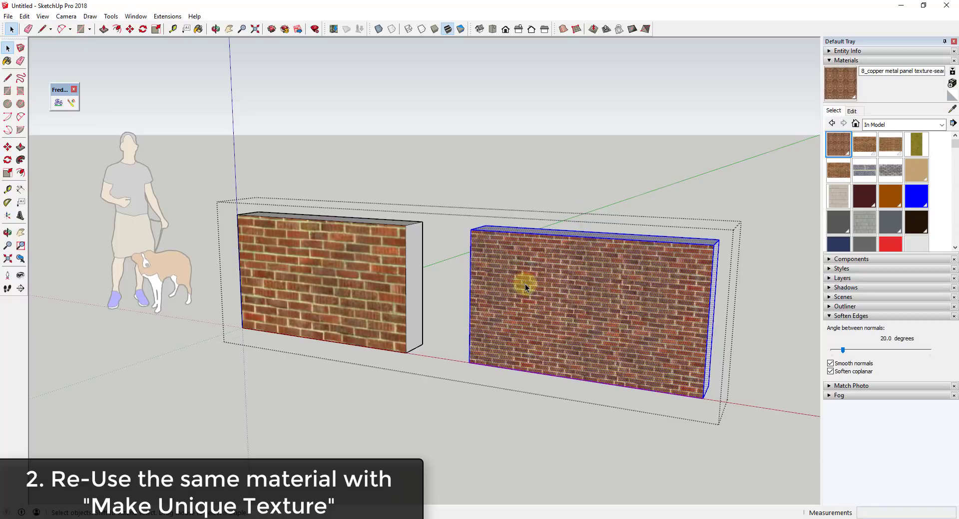
- Select only the front face of the smaller-brick wall and try repositioning its texture with the Position option
right_click(526, 289)
click(519, 294)
right_click(564, 313)
mouse_move(622, 158)
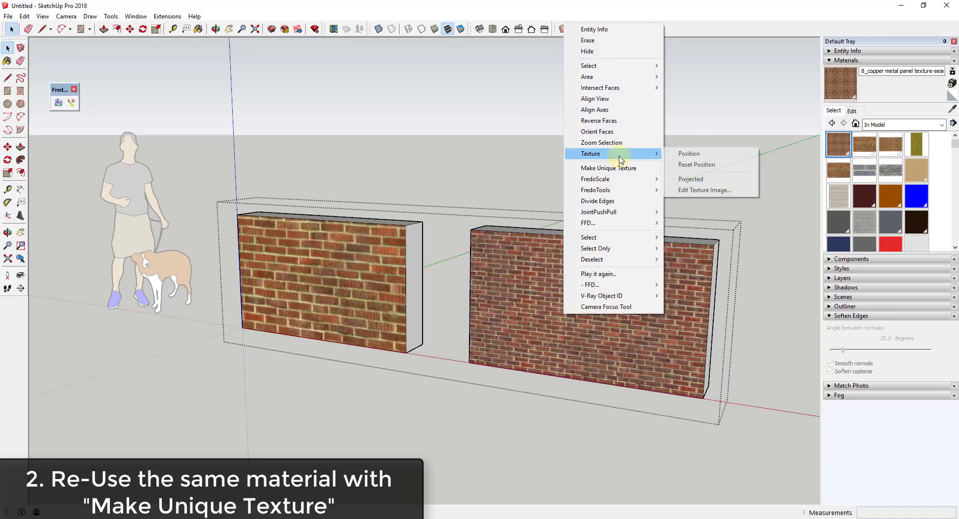
click(680, 156)
drag(476, 356, 475, 328)
click(271, 284)
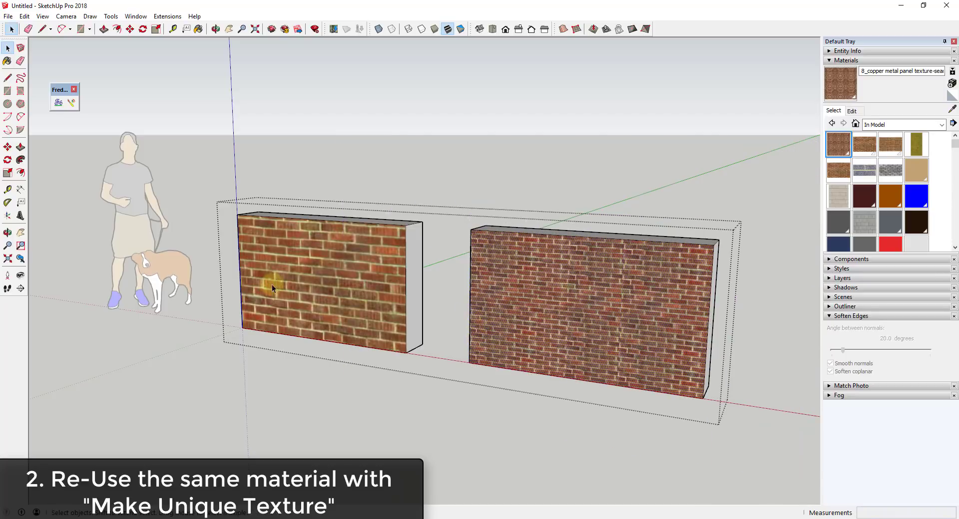
click(523, 291)
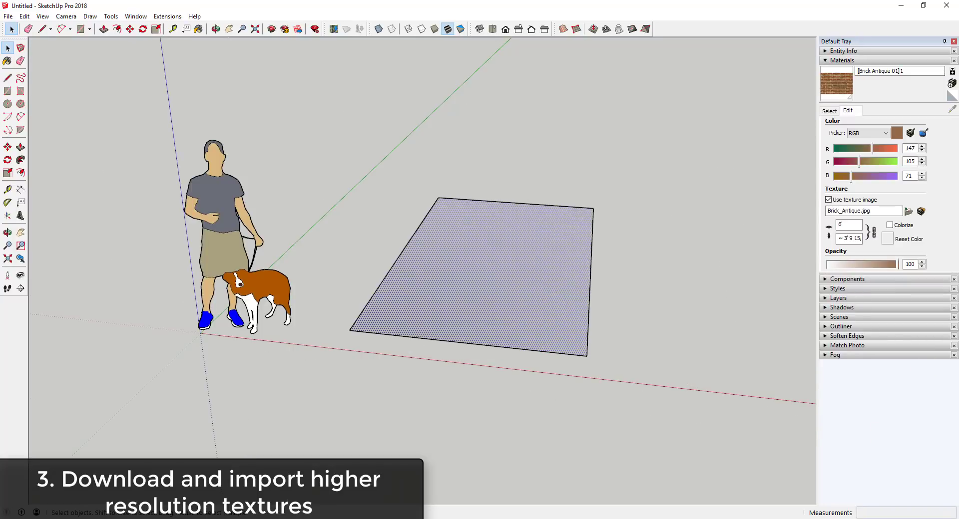
- Paint the flat rectangular face with the [Brick Antique 01]1 material from the In Model collection and clear the selection
click(829, 111)
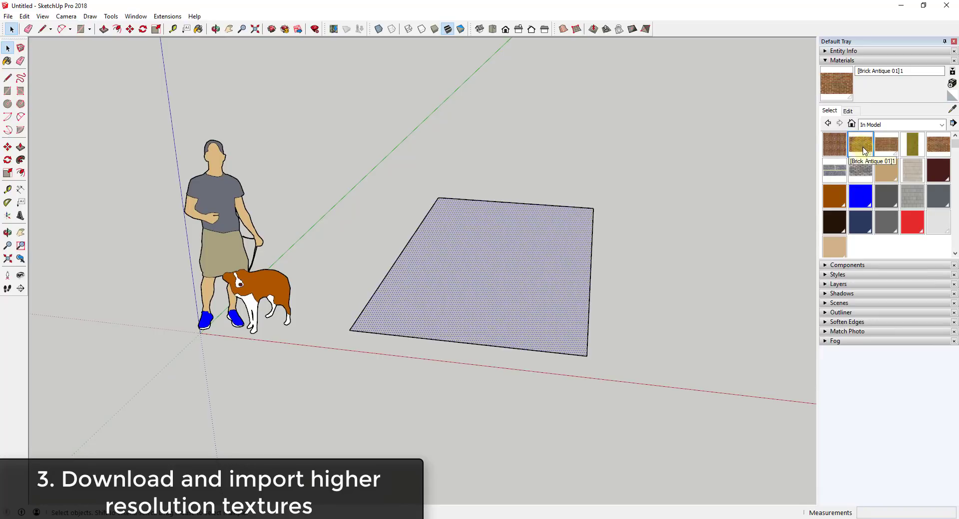
click(865, 151)
click(555, 261)
middle_drag(555, 261, 527, 295)
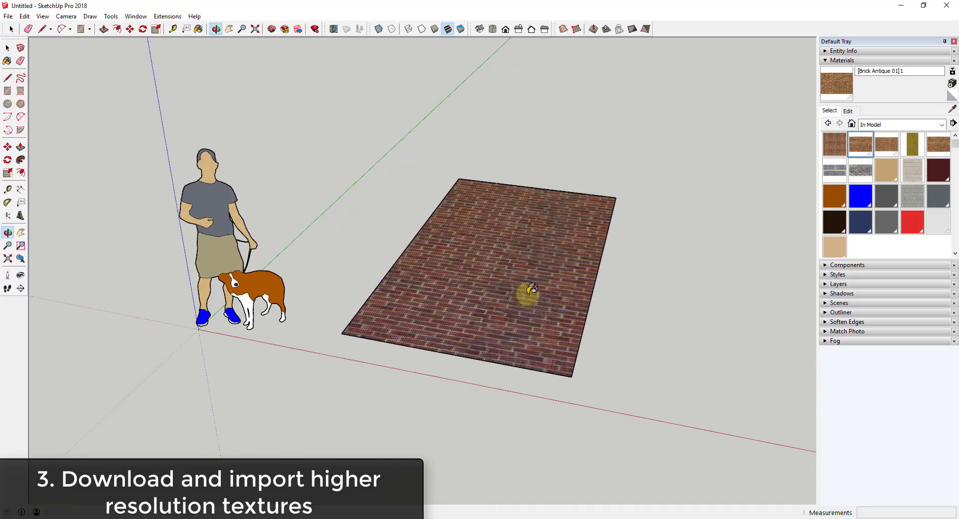
click(902, 126)
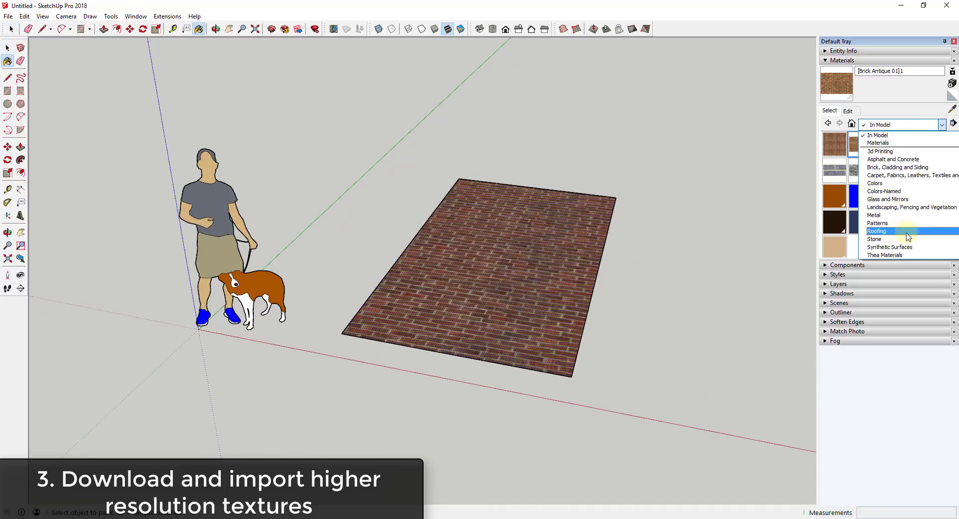
click(897, 126)
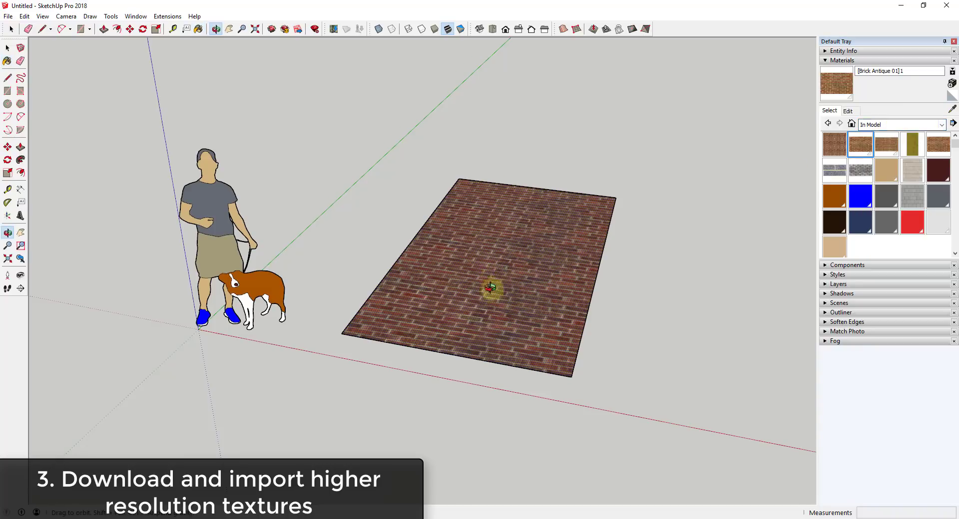
middle_drag(491, 345, 495, 359)
key(b)
scroll(520, 178, up, 2)
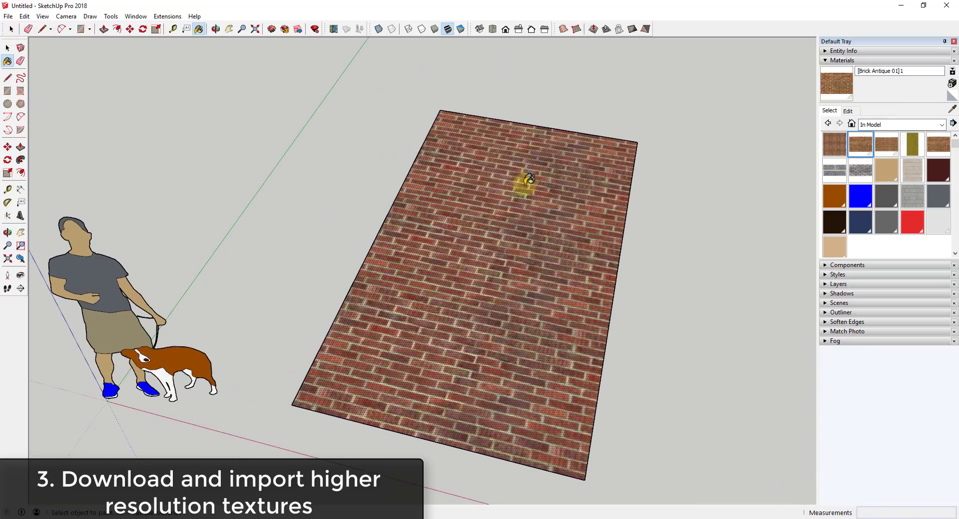
key(space)
click(669, 290)
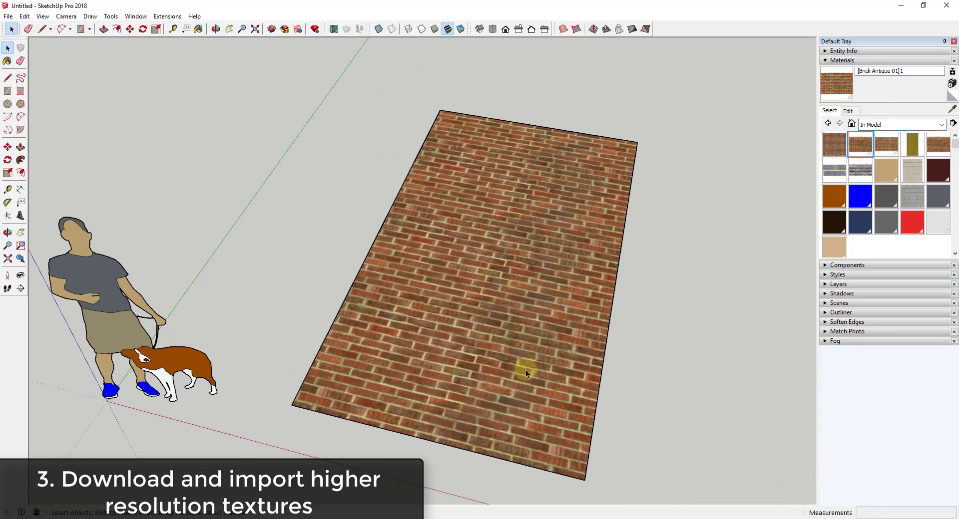
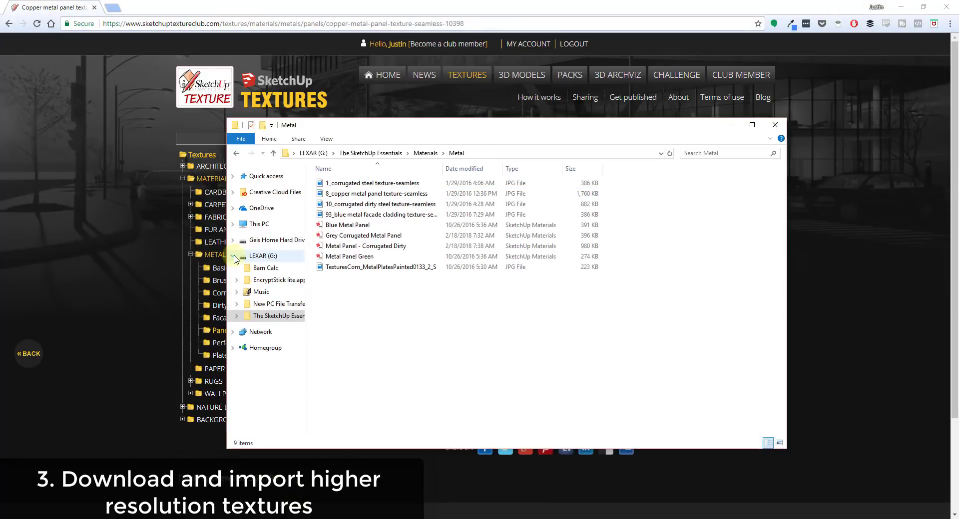
- Preview the 8_copper metal panel texture-seamless image from the Metal folder, close it and switch back to the SketchUp model
click(234, 257)
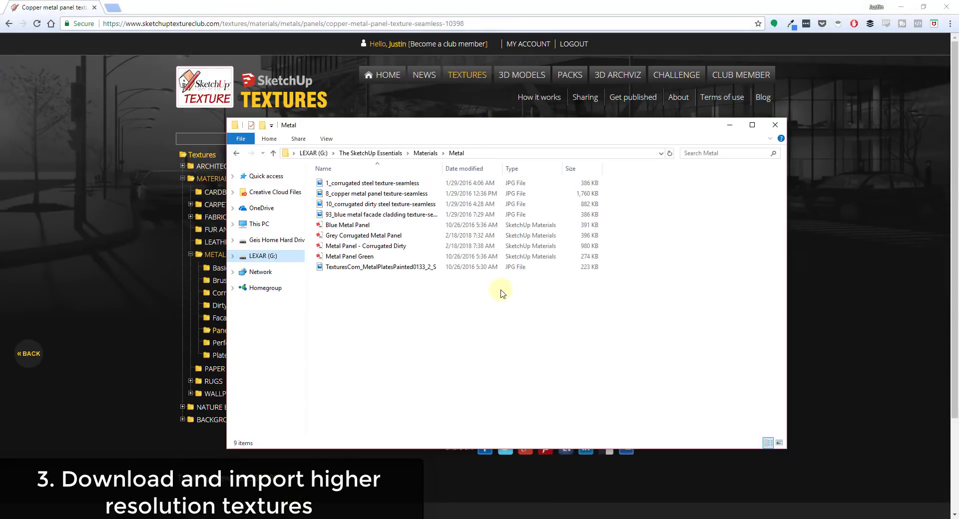
double_click(361, 195)
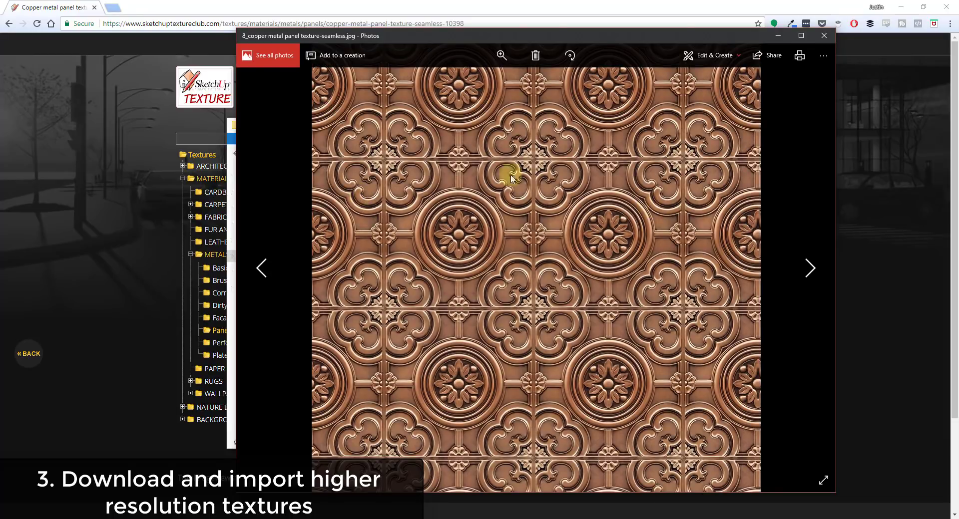
click(823, 36)
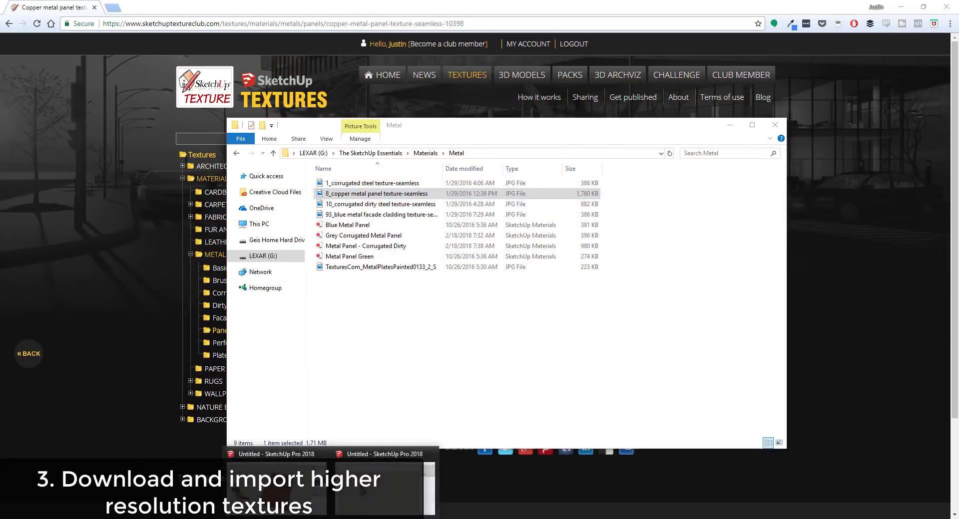
click(263, 510)
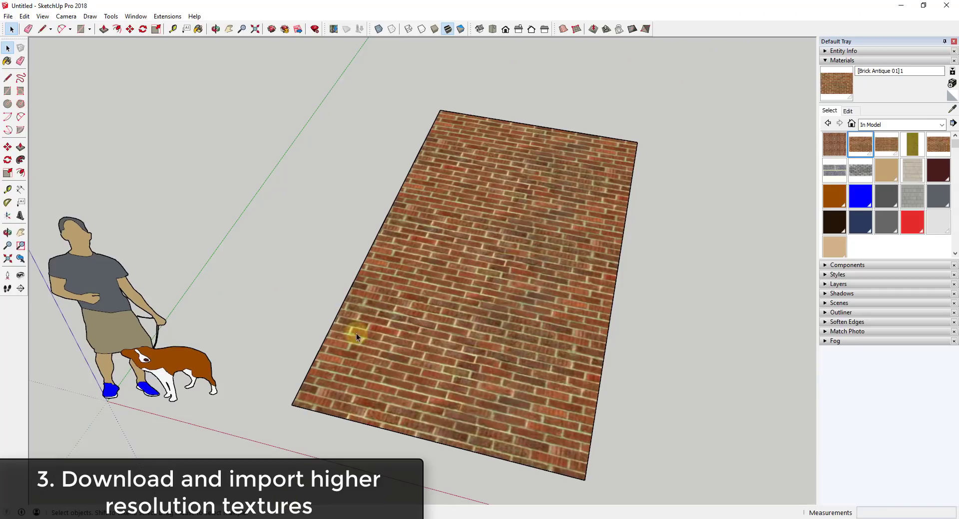
- Import the 8_copper metal panel texture-seamless image from the Metal folder for use as a texture
click(9, 19)
click(56, 148)
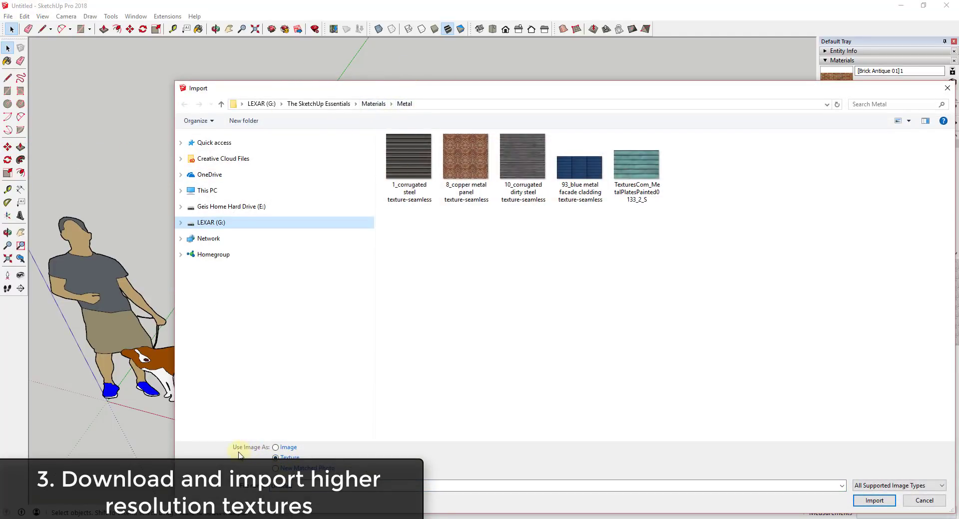
click(276, 458)
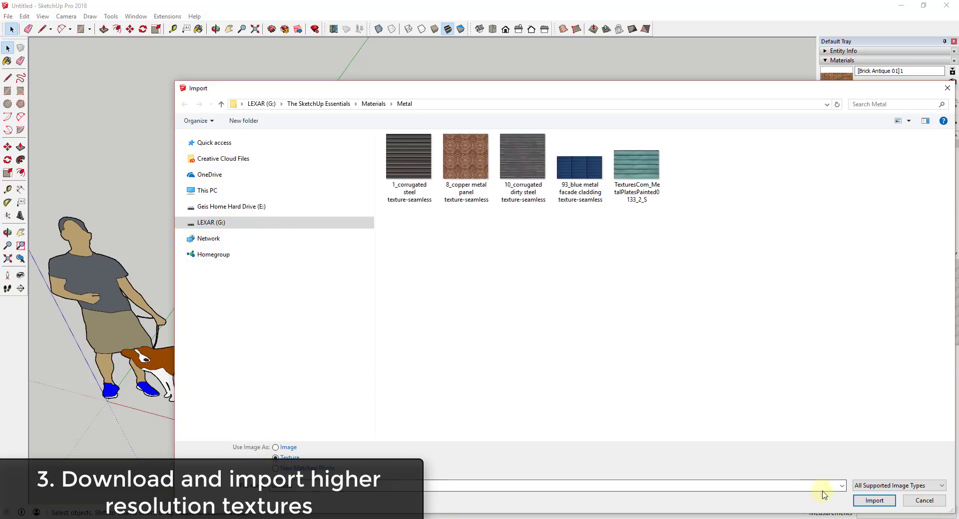
click(917, 488)
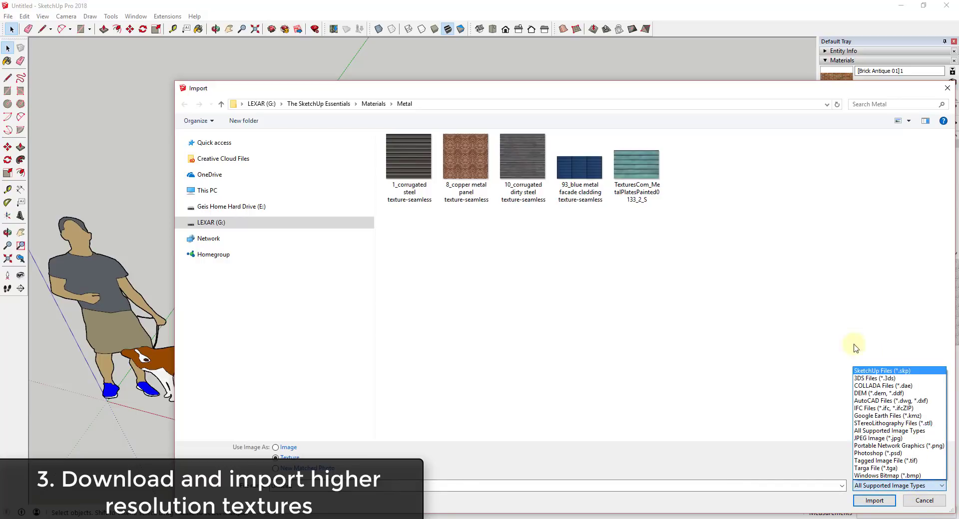
click(916, 488)
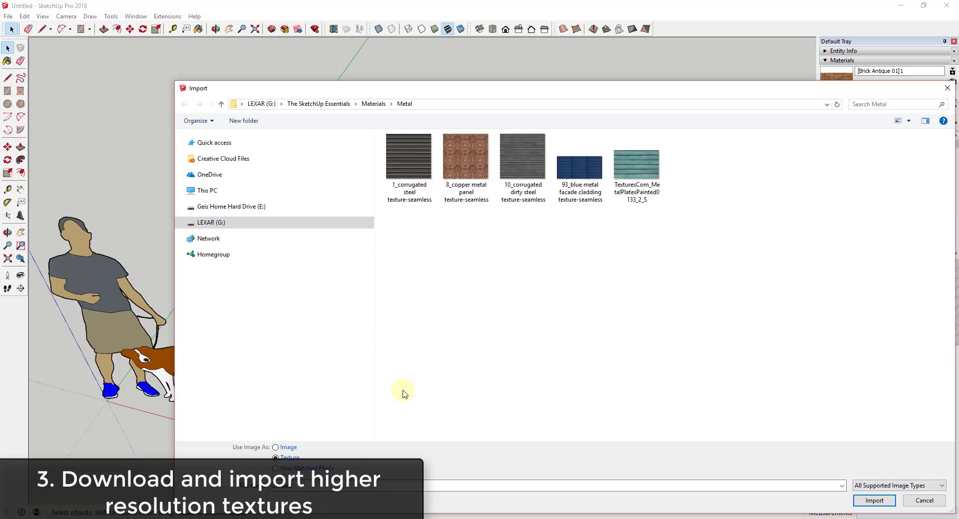
click(464, 165)
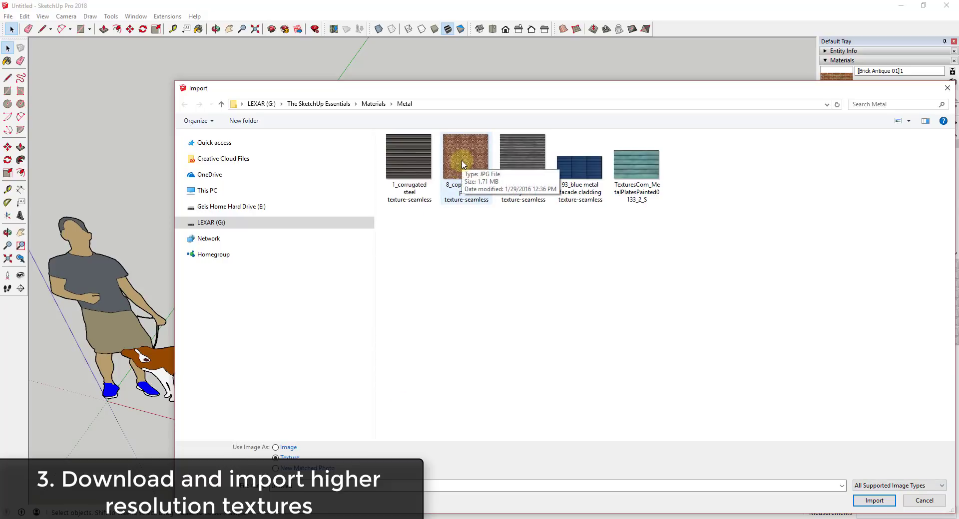
double_click(464, 164)
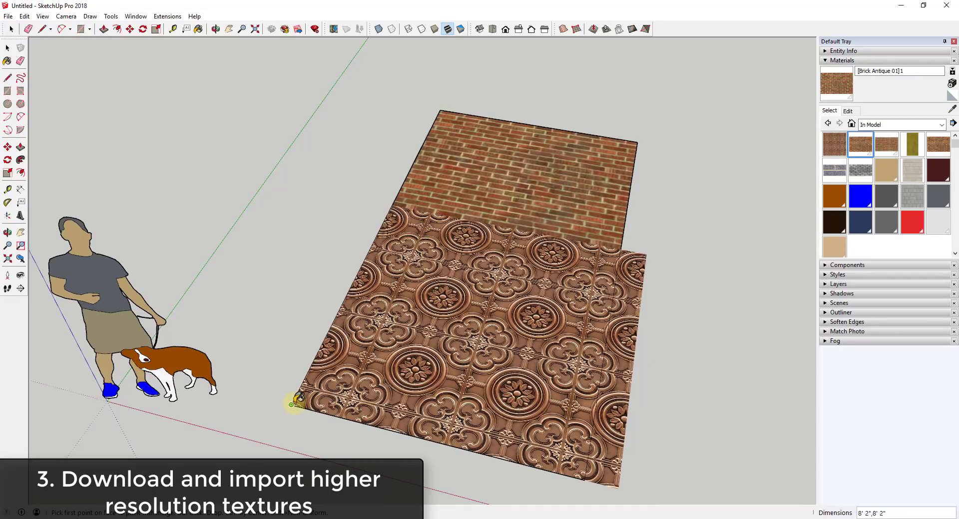
- Place the copper metal panel texture on the rectangular face, starting at its front-left corner, and show the In Model material collection
click(292, 404)
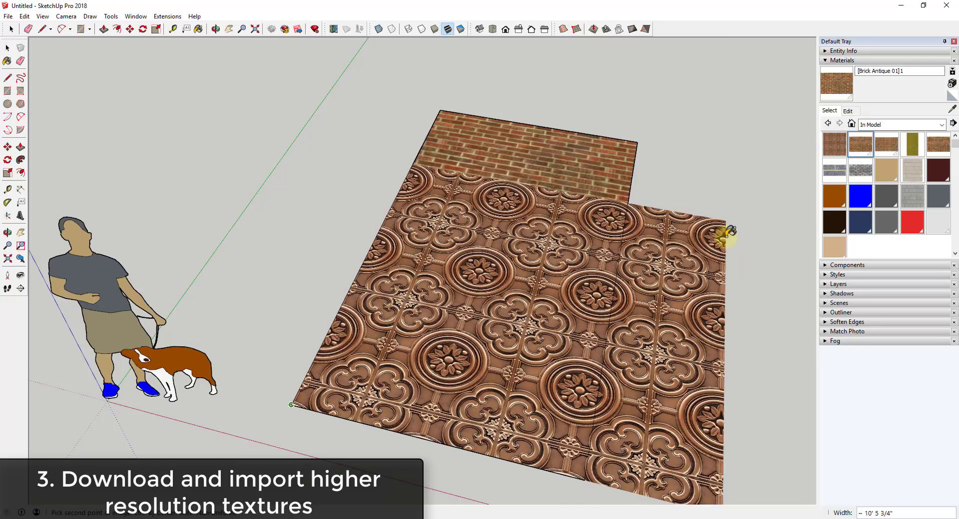
click(728, 232)
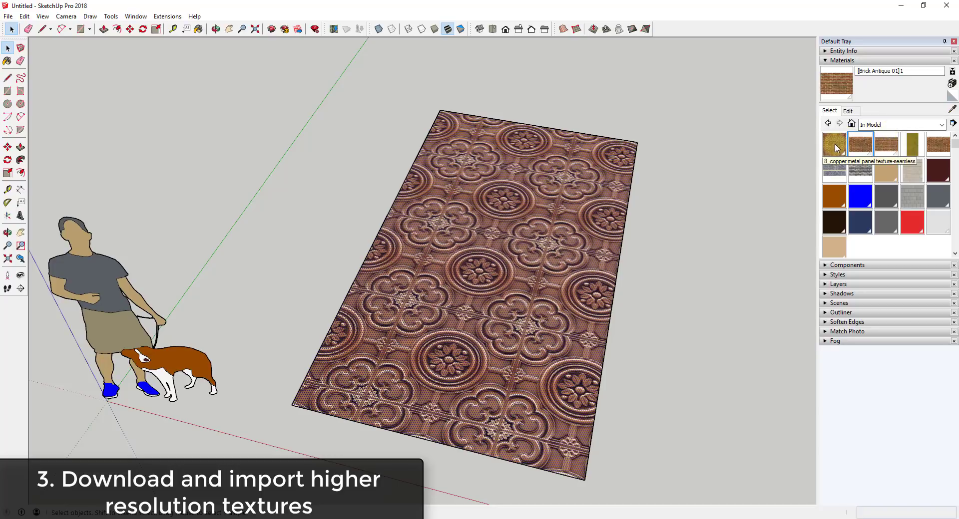
click(894, 124)
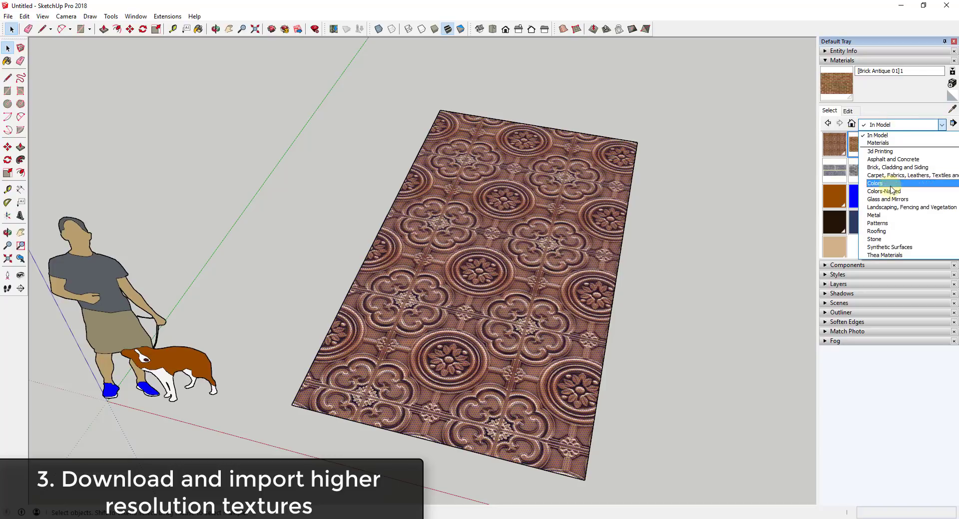
click(894, 133)
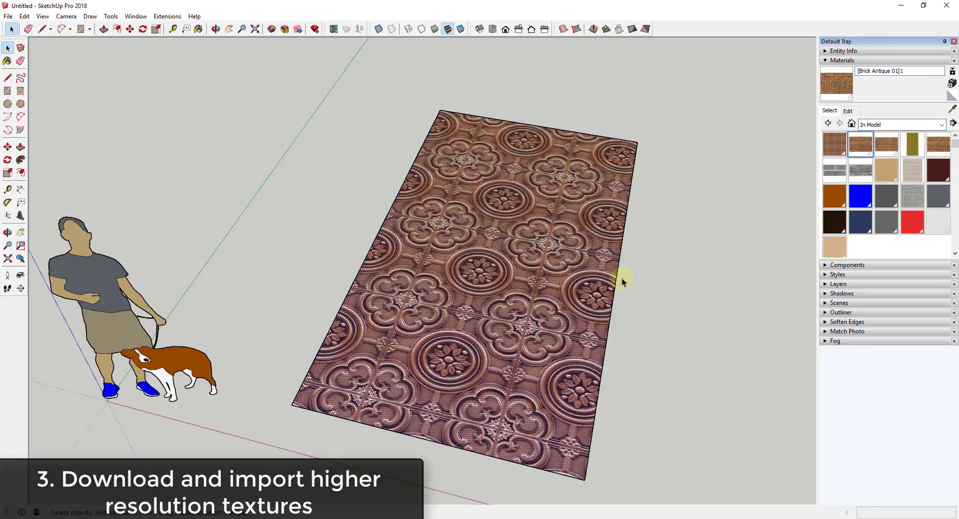
- Sample the copper metal panel material from the face and set its texture width to 5'
click(951, 111)
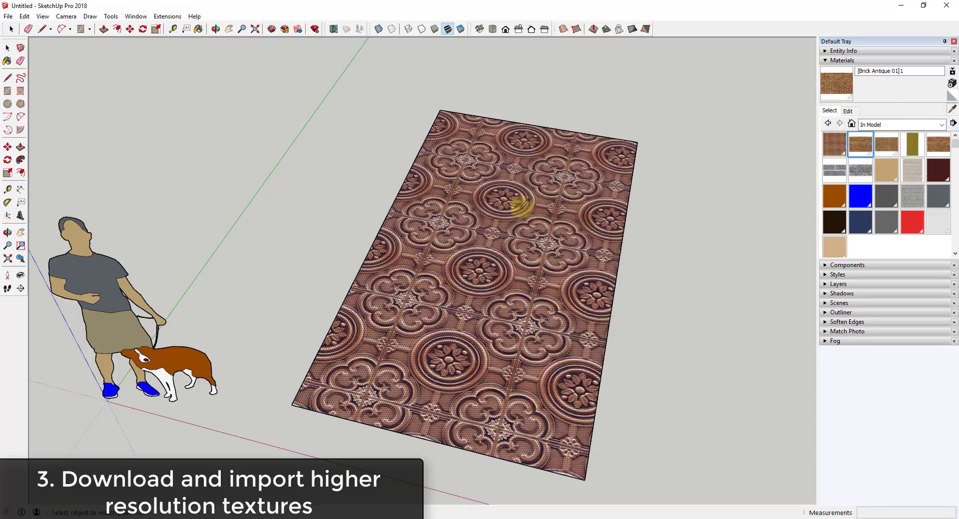
click(486, 238)
click(845, 111)
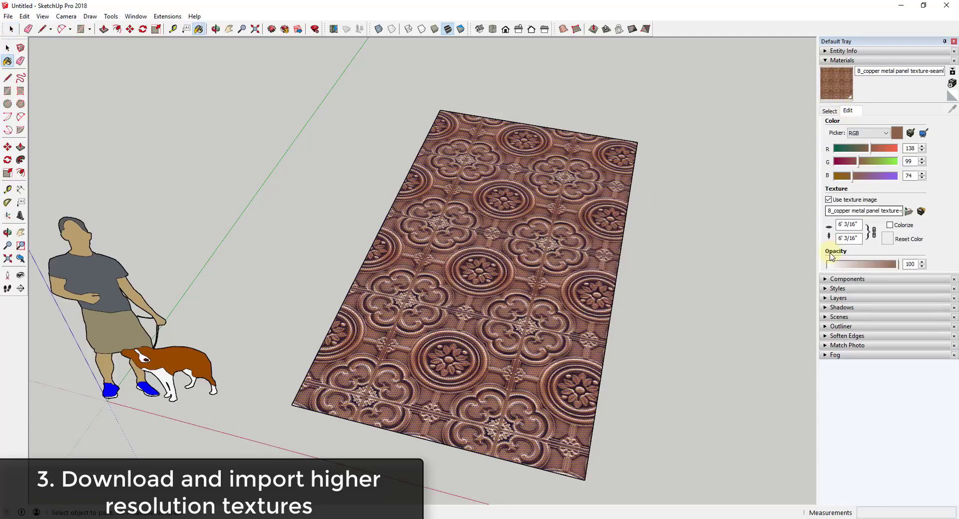
drag(859, 224, 768, 224)
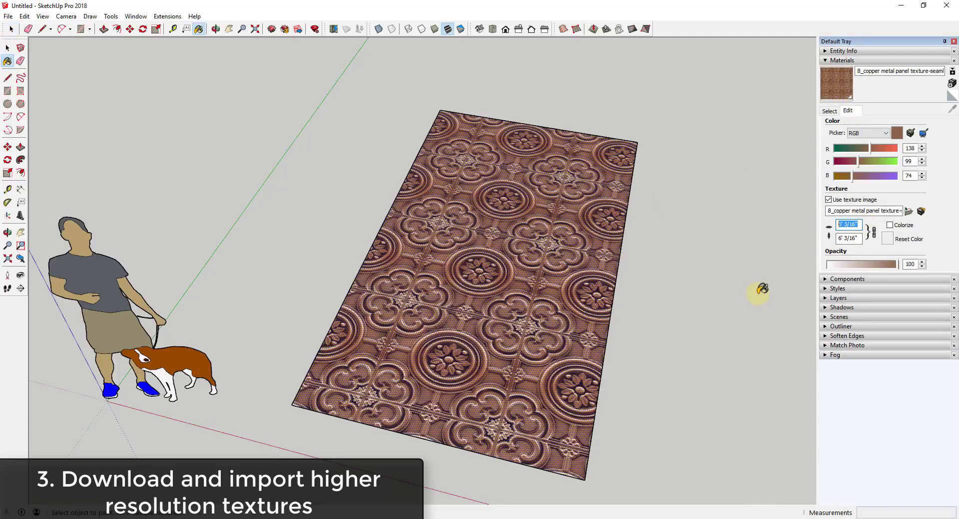
text(5')
key(Return)
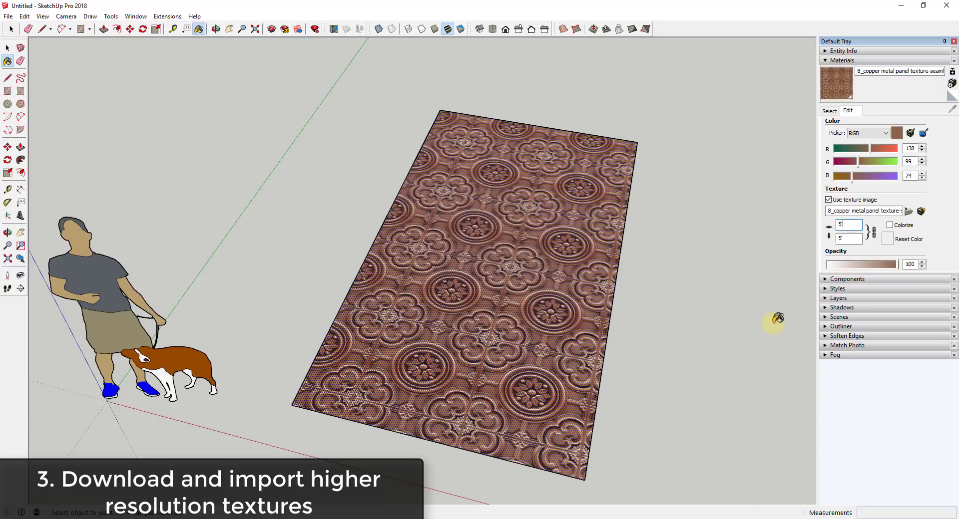
key(space)
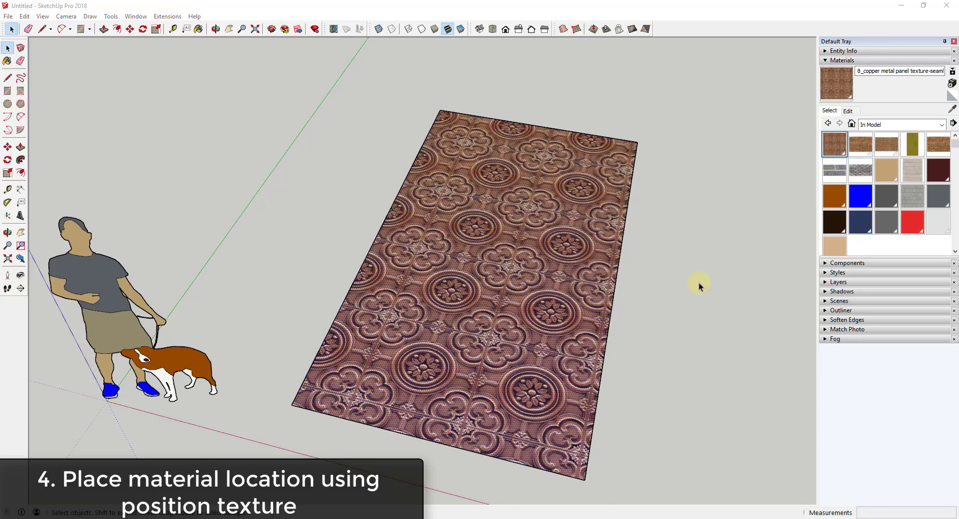
- Reposition the face's texture by setting the red pin on a floral motif's center and moving it to the face's front-left corner
click(639, 293)
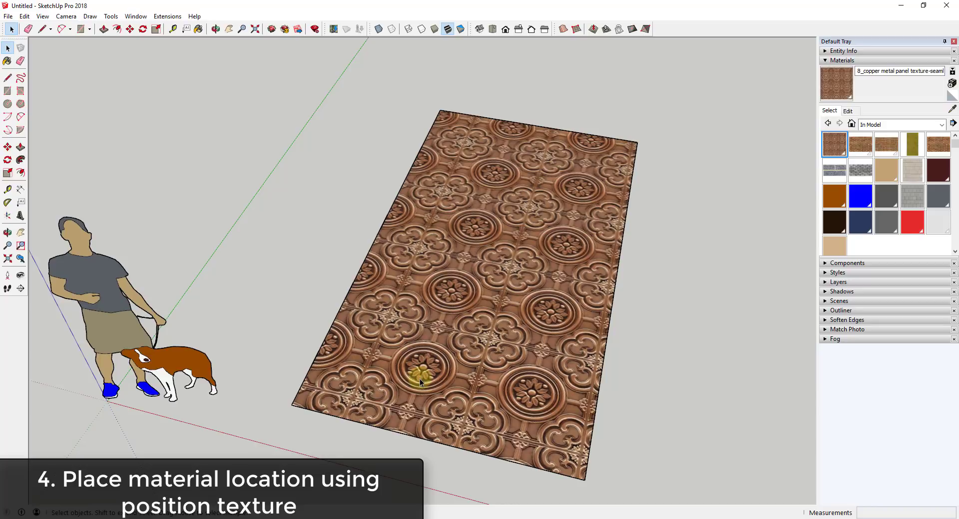
scroll(464, 318, up, 2)
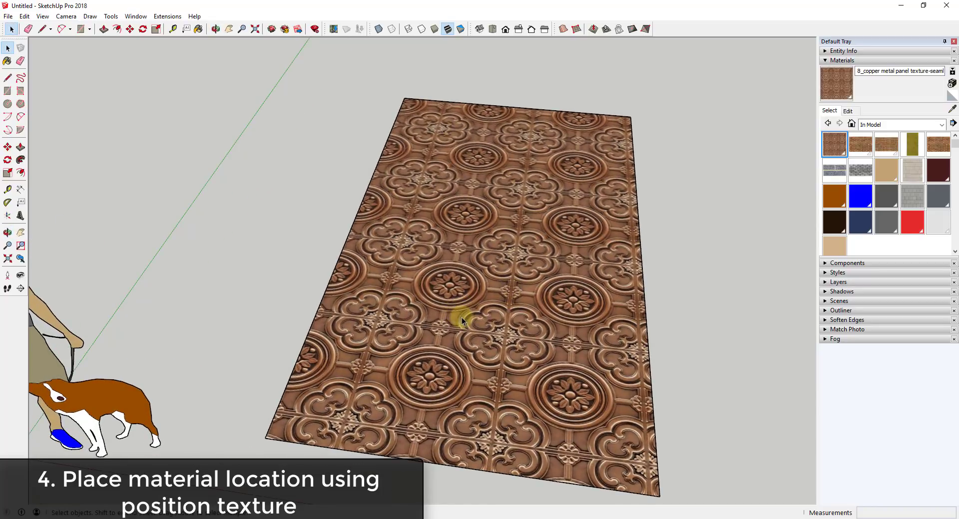
right_click(459, 303)
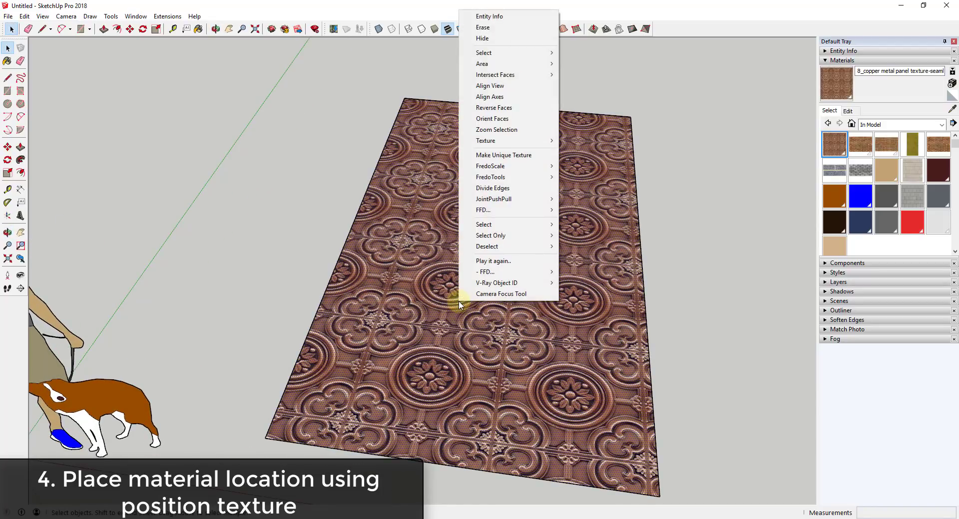
mouse_move(499, 146)
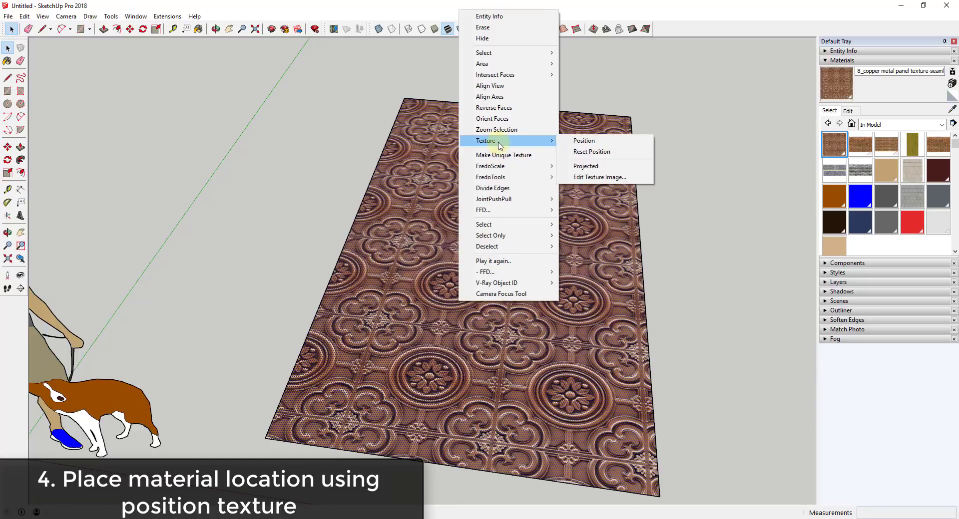
click(603, 146)
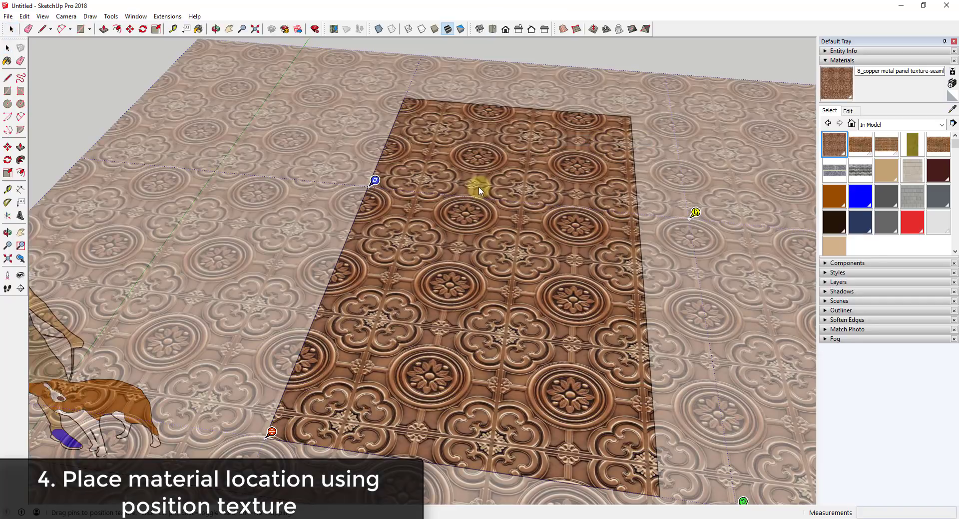
scroll(415, 196, down, 3)
scroll(323, 413, up, 1)
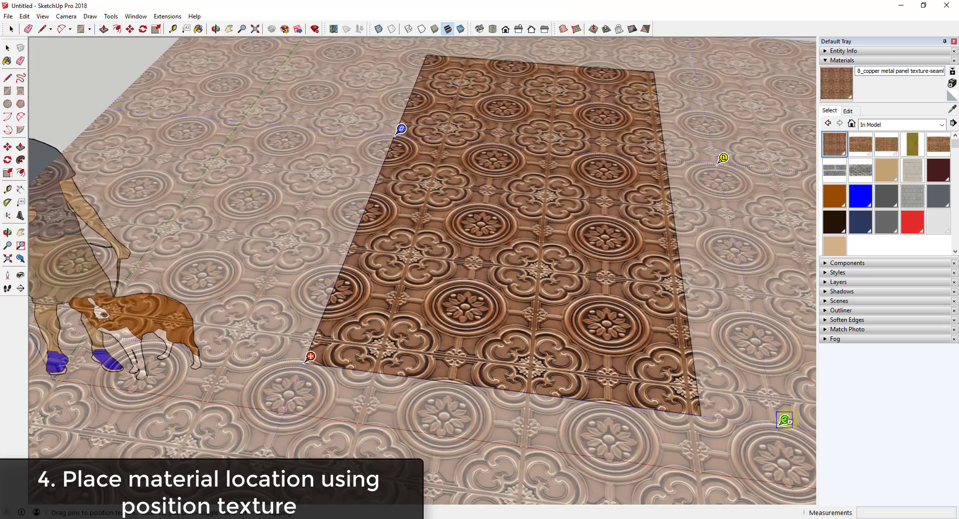
click(311, 357)
scroll(388, 342, up, 5)
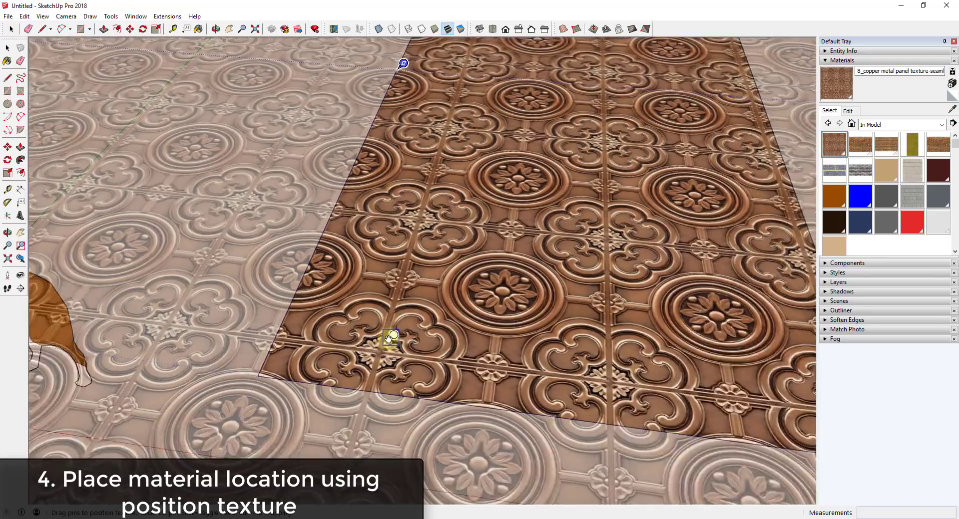
scroll(385, 345, up, 1)
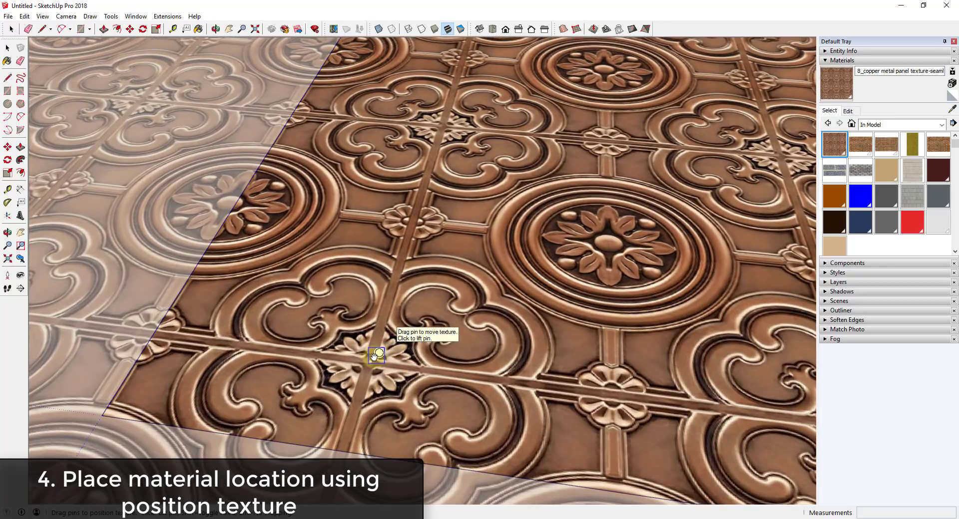
click(373, 358)
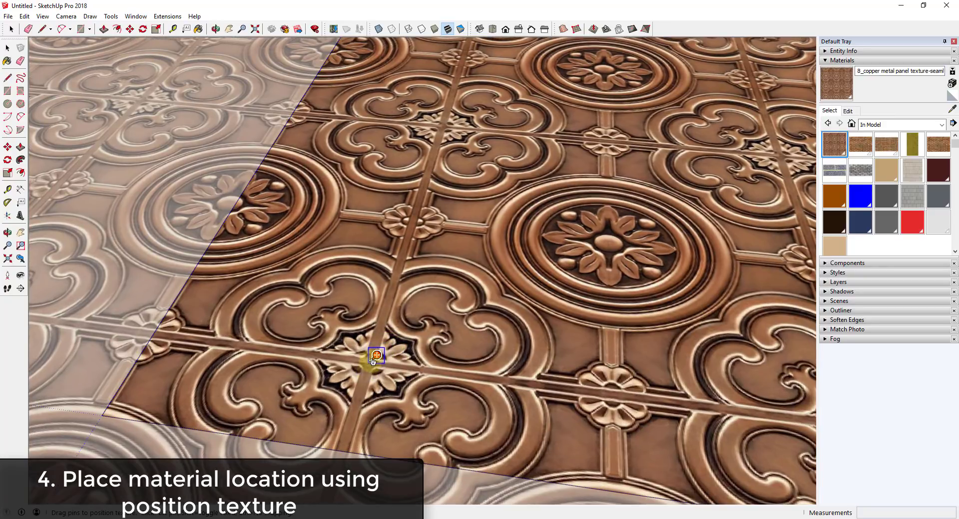
scroll(375, 357, down, 6)
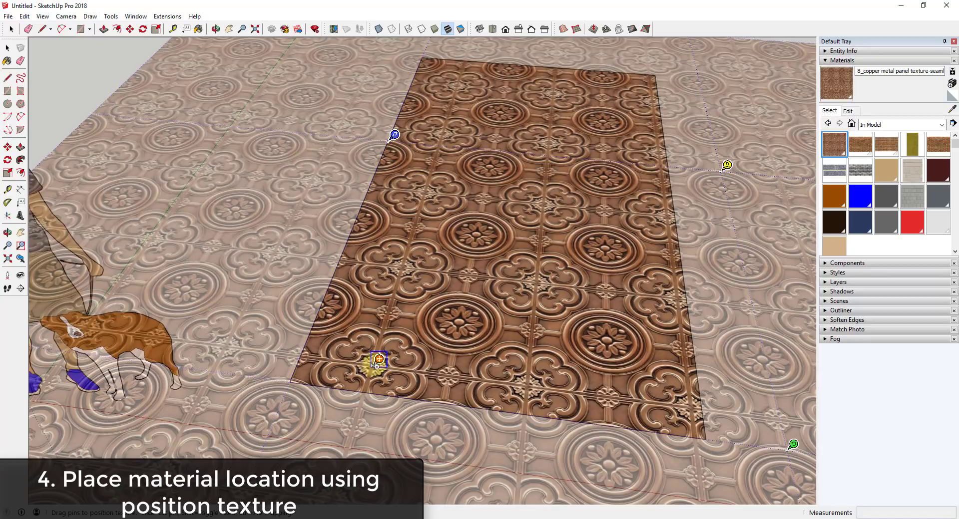
drag(379, 361, 296, 377)
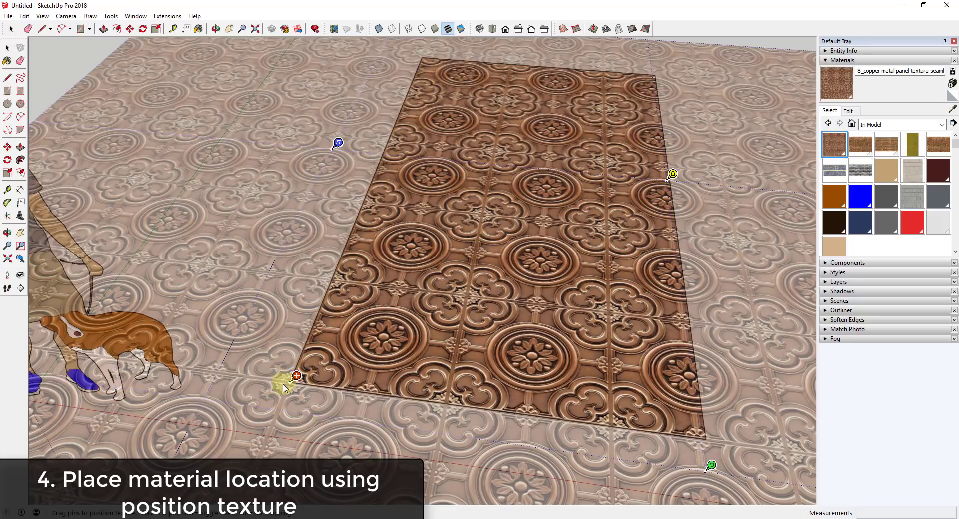
- Set the green pin on a neighboring motif's center, scale the texture to the face's front-right corner and accept the new position
scroll(518, 376, up, 1)
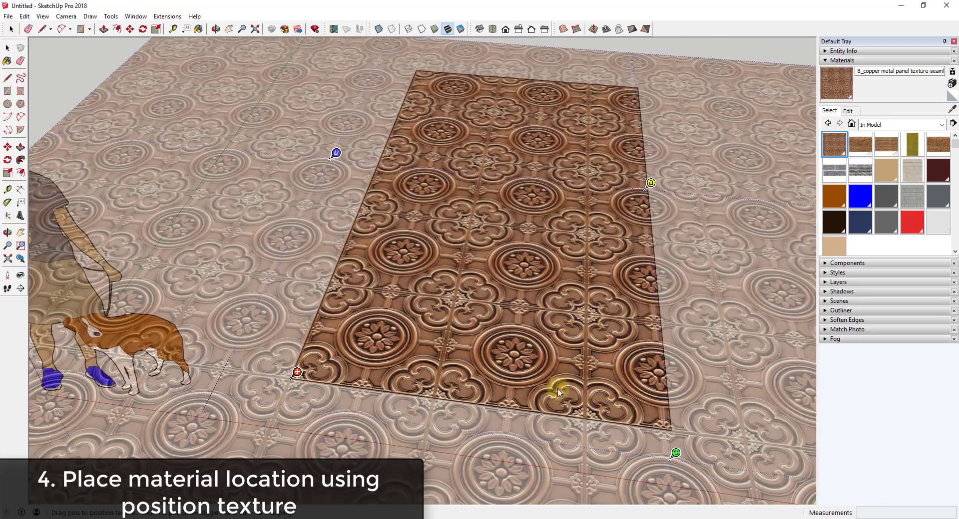
scroll(250, 368, up, 1)
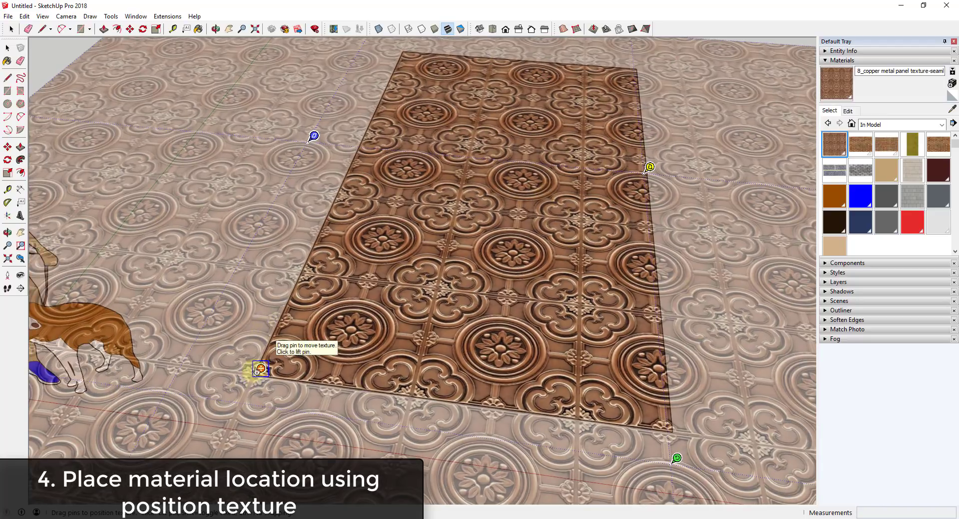
click(676, 458)
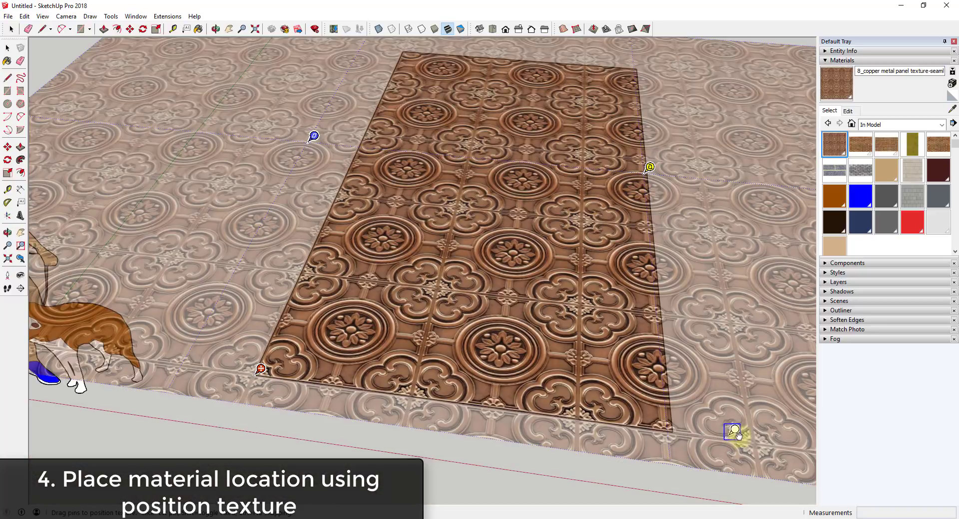
click(761, 440)
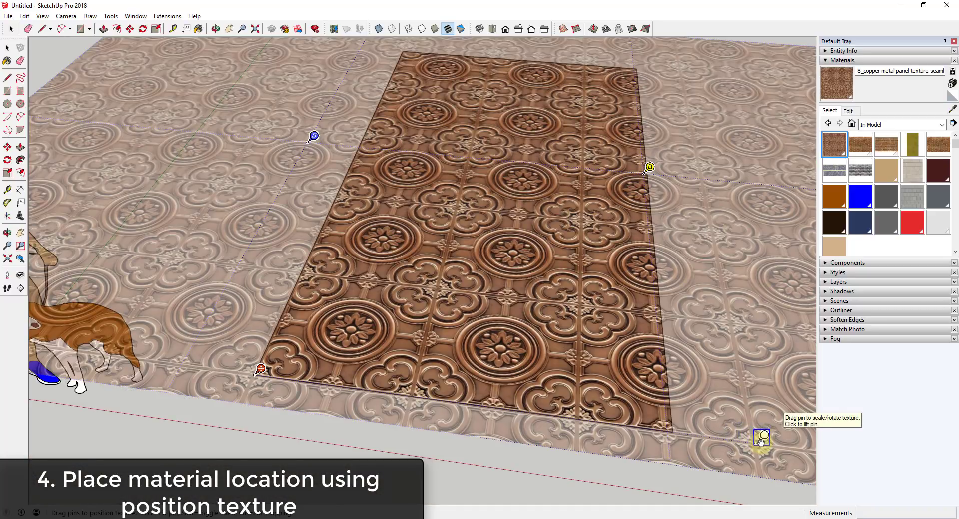
drag(761, 439, 677, 426)
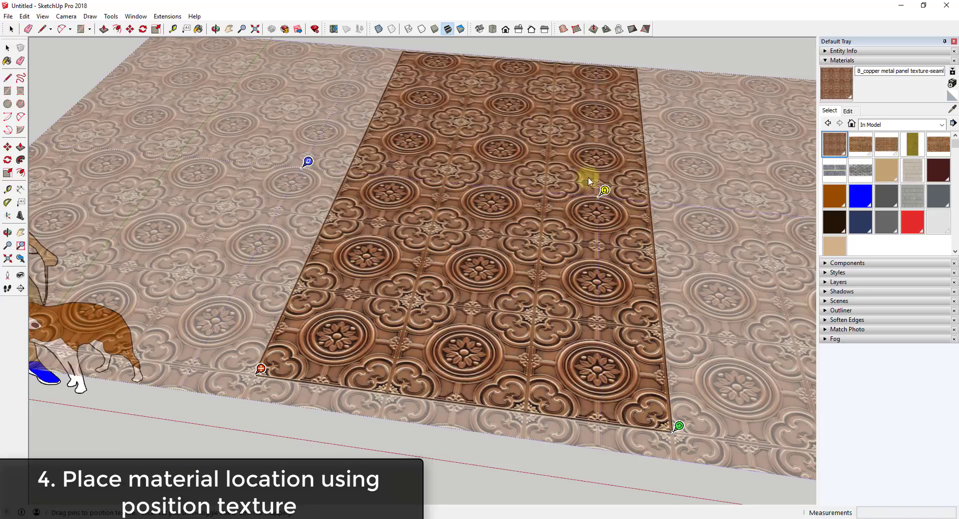
key(Return)
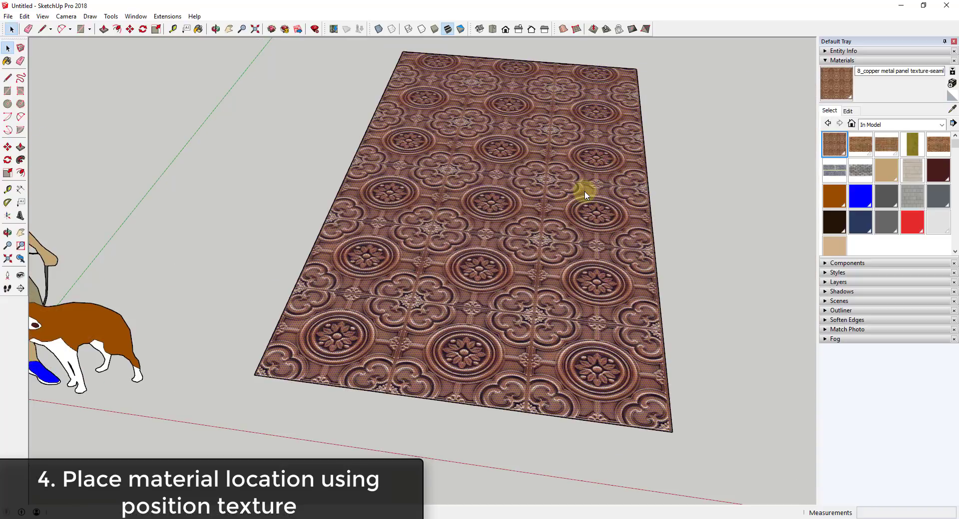
- Examine the repositioned copper texture on the rectangular face from several angles and distances
middle_drag(700, 325, 484, 263)
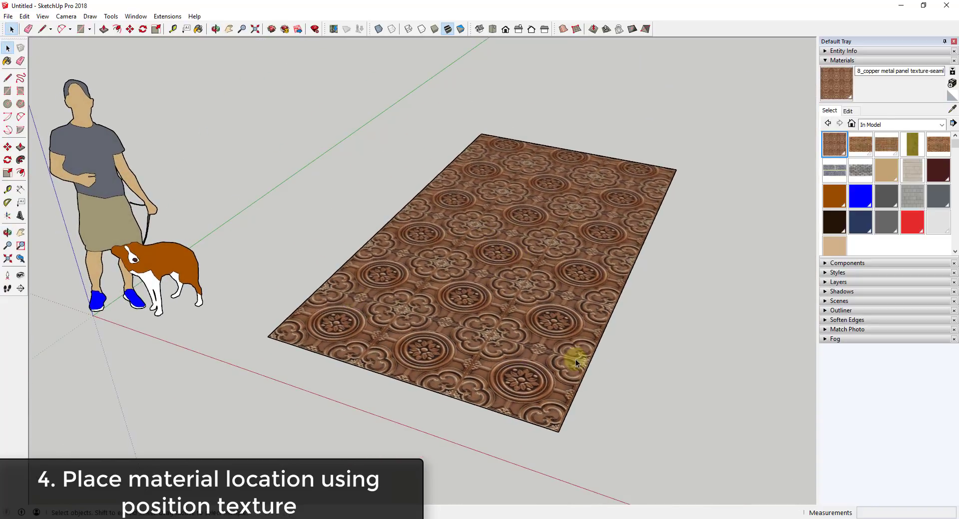
scroll(605, 211, down, 5)
scroll(595, 220, up, 3)
scroll(622, 220, up, 3)
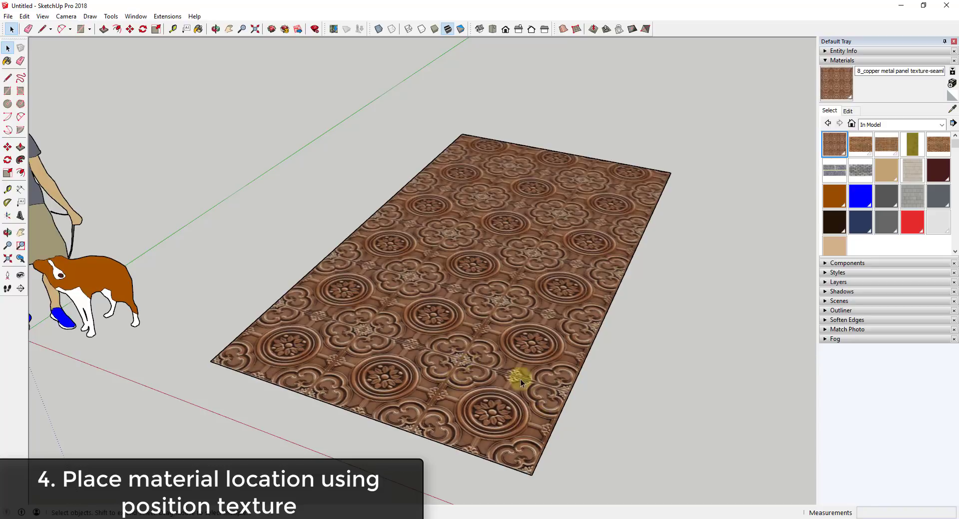
scroll(471, 394, down, 3)
scroll(484, 382, up, 4)
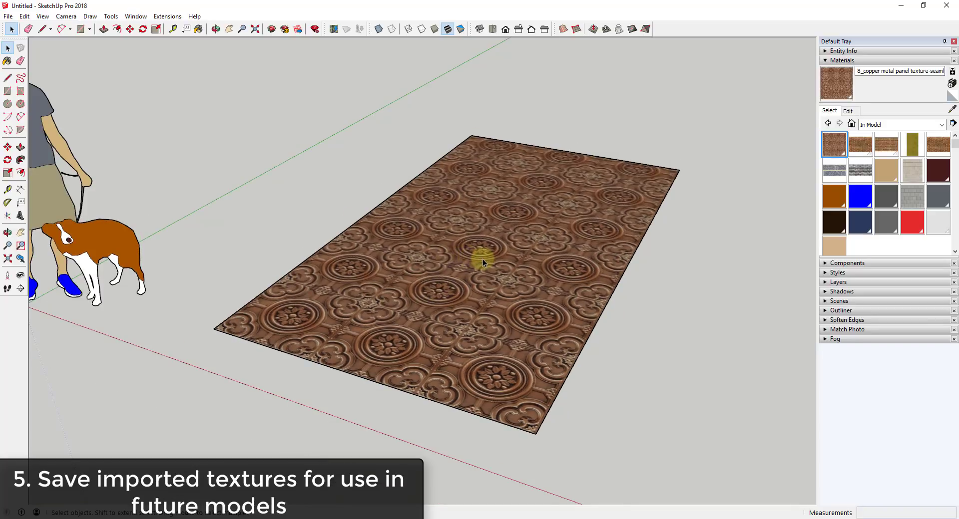
middle_drag(602, 269, 622, 241)
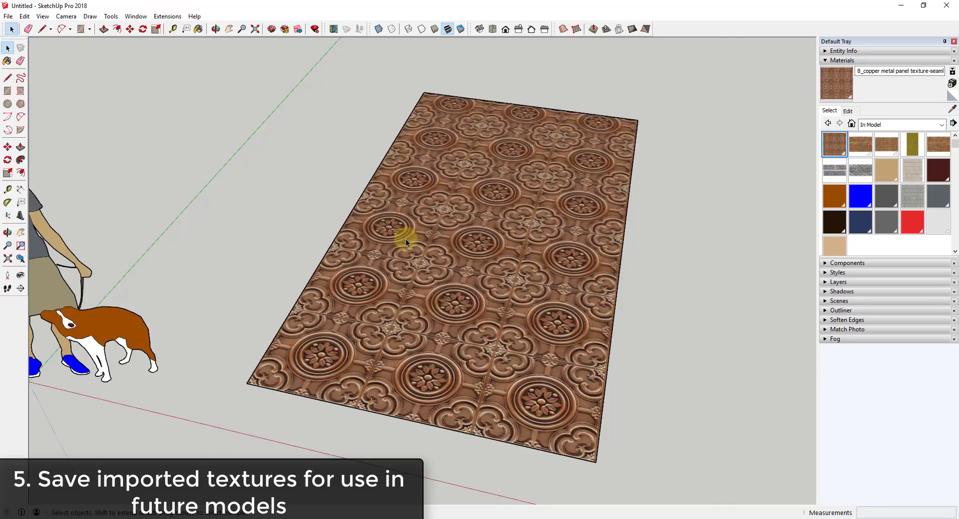
- Start saving the in-model copper metal panel material and create a folder named Metal Materials inside the Materials folder
click(942, 125)
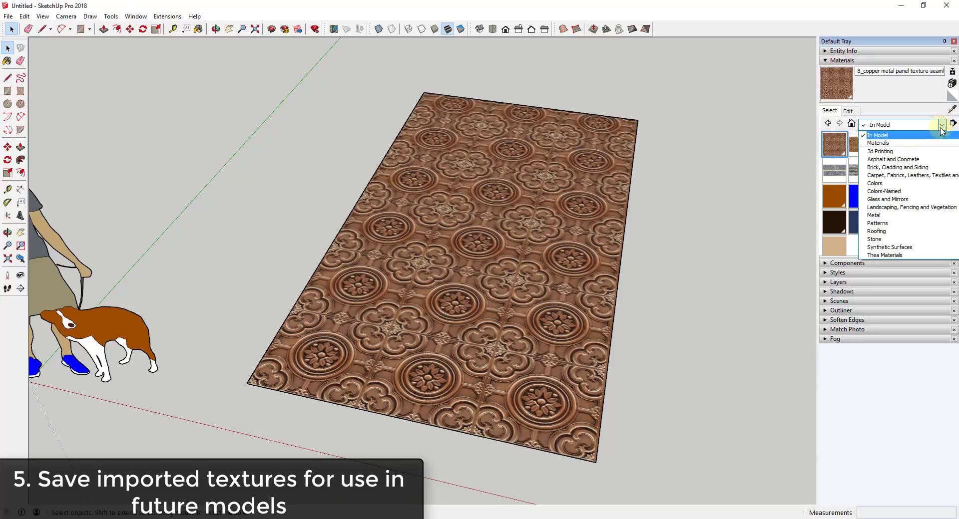
click(897, 135)
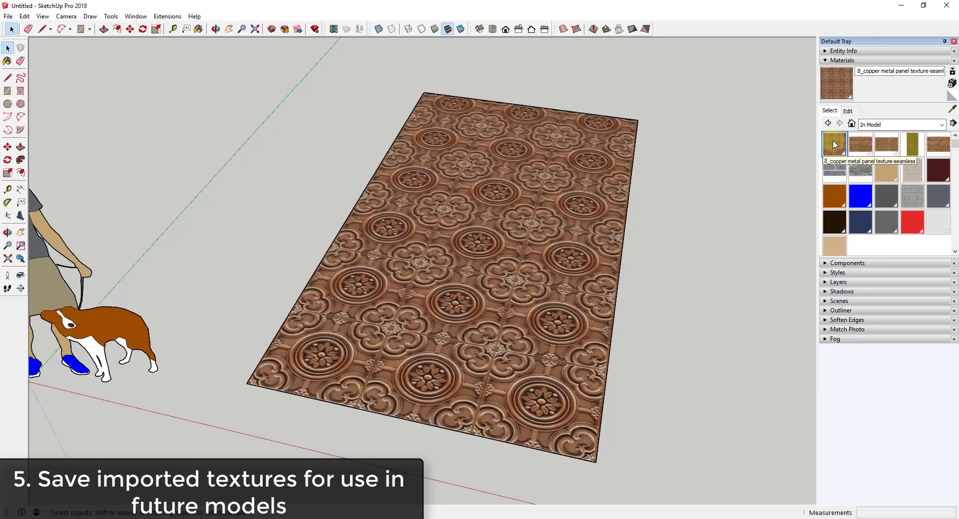
right_click(837, 145)
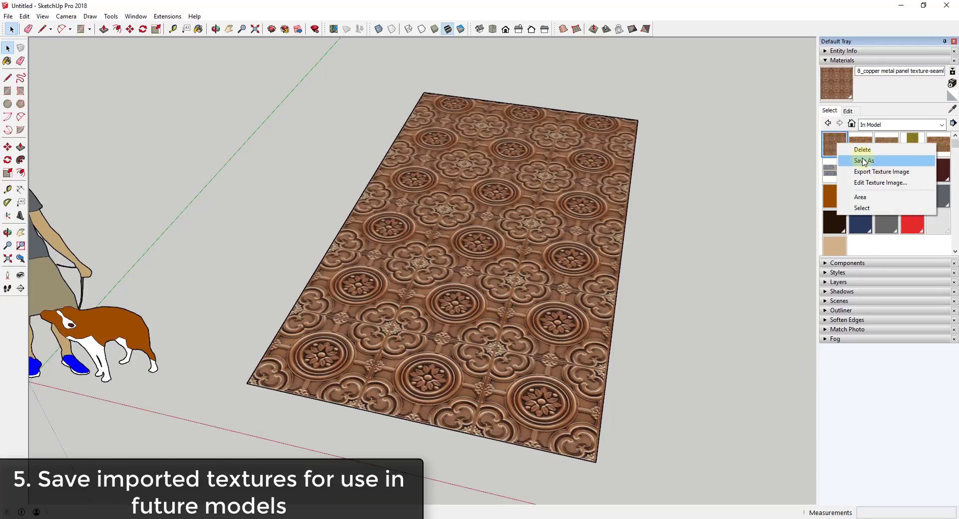
click(863, 161)
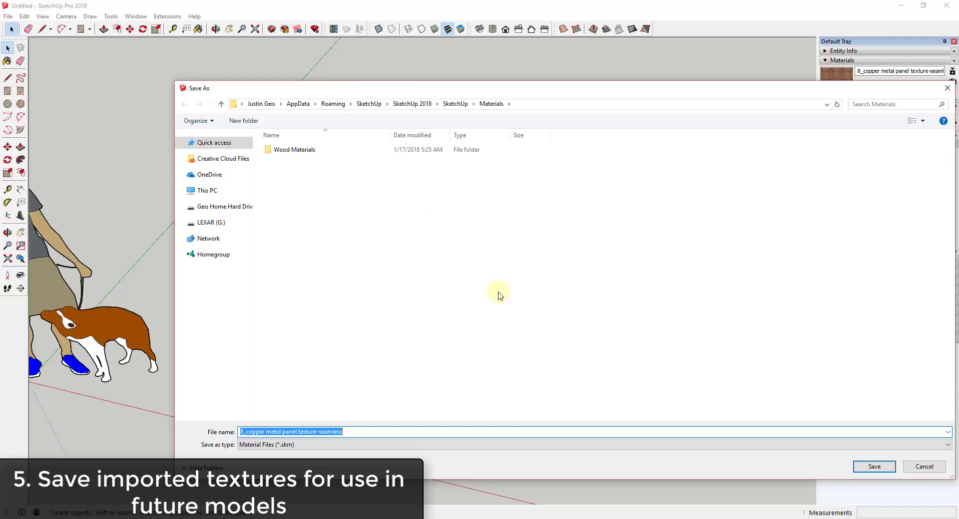
right_click(299, 189)
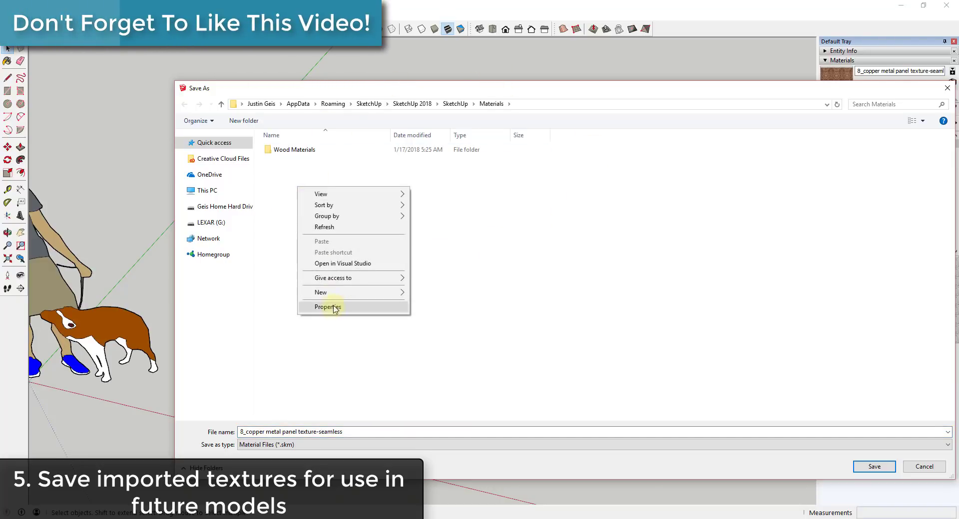
mouse_move(331, 293)
click(427, 293)
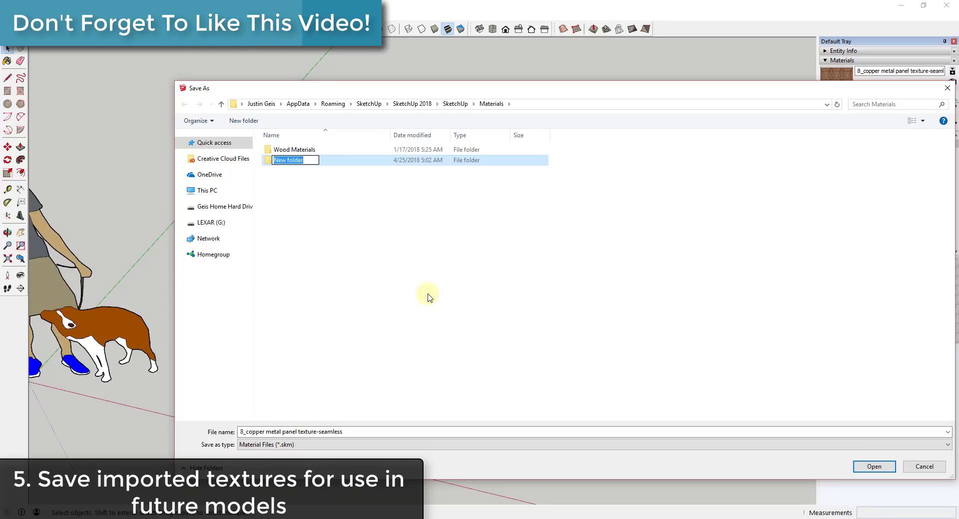
text(Metal Materials)
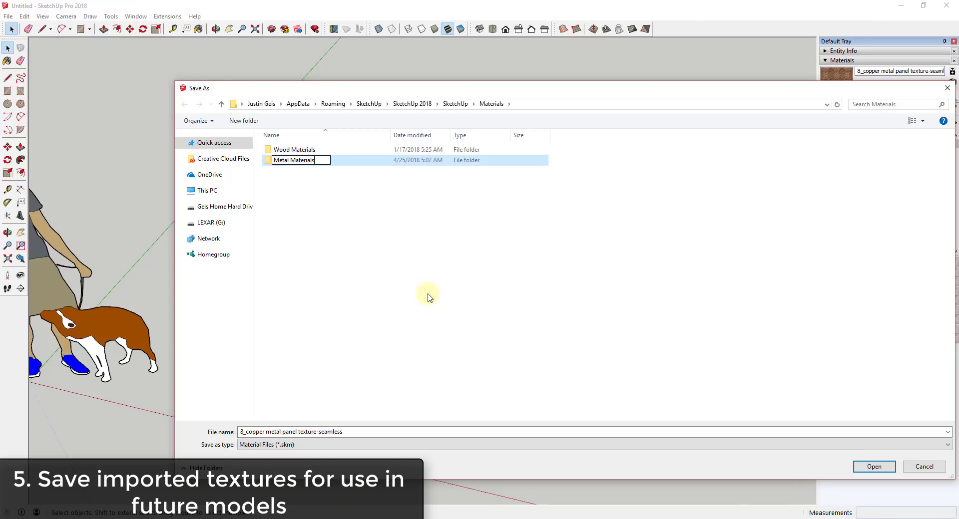
key(Return)
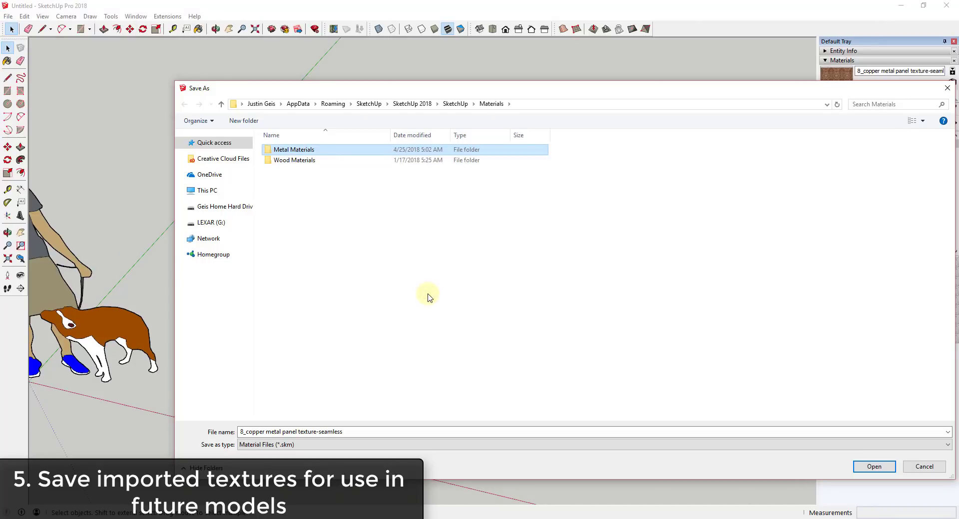
- Save the material in the Metal Materials folder under the name Copper Metal Panel
double_click(288, 150)
triple_click(375, 433)
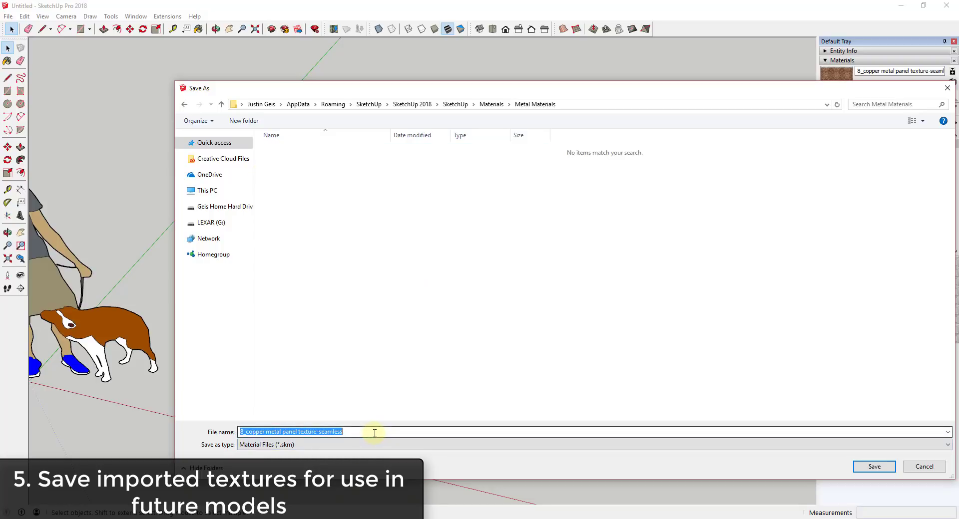
text(Copper Metal Panel)
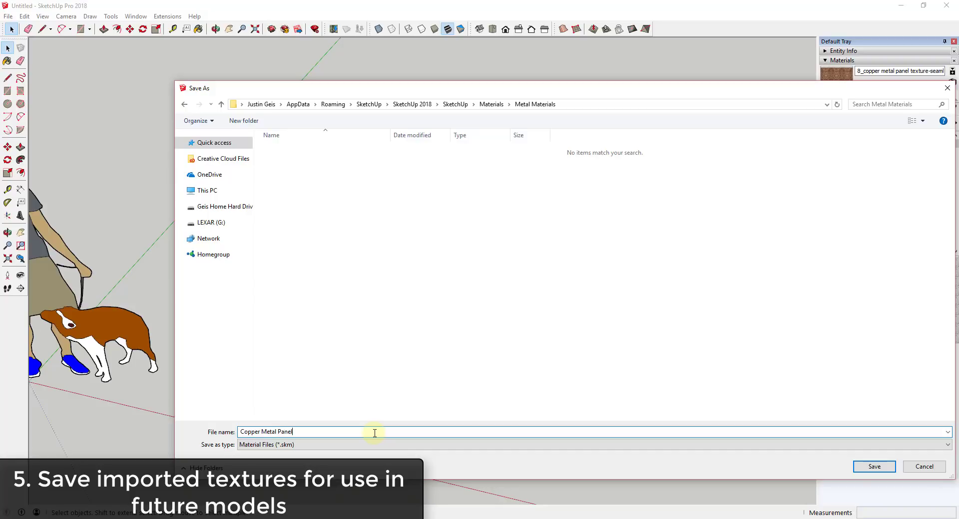
key(Return)
- Open the Metal Materials folder as a materials collection and choose it as the displayed collection
drag(871, 44, 404, 47)
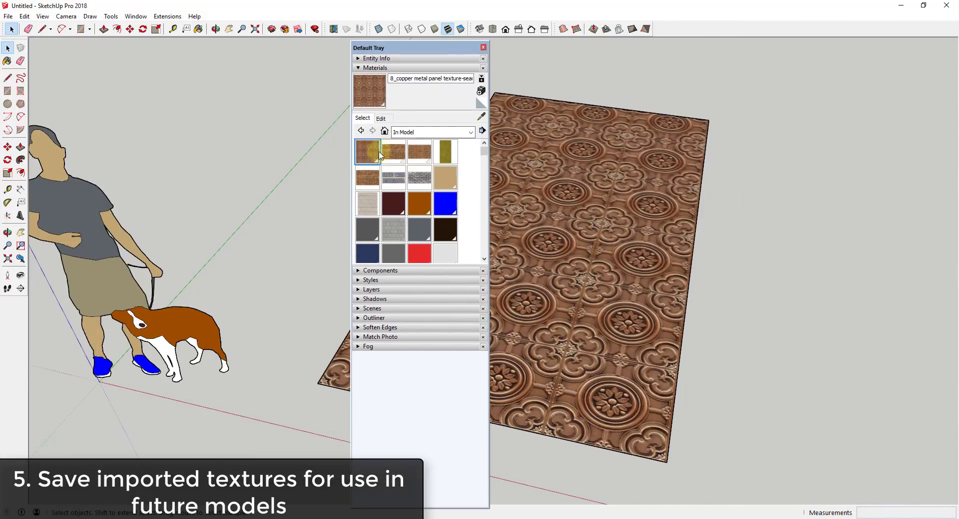
click(482, 132)
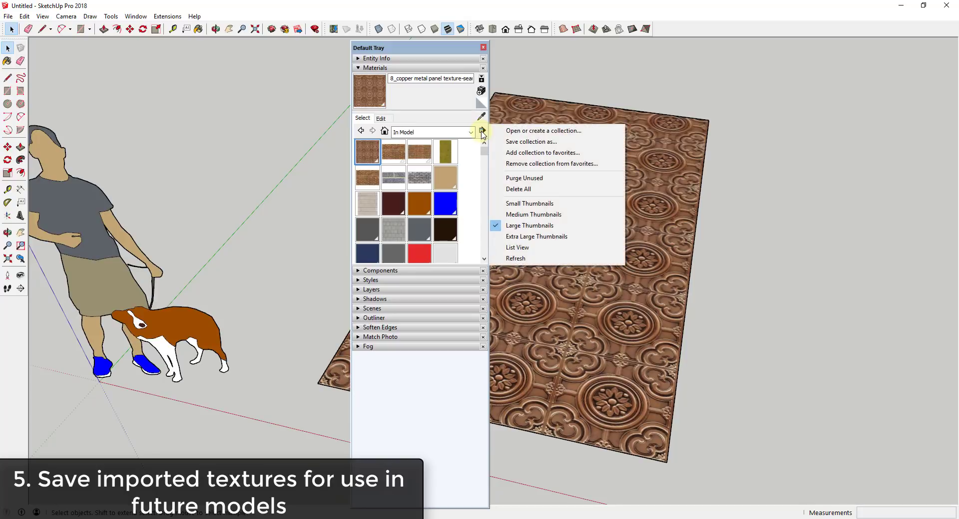
click(523, 133)
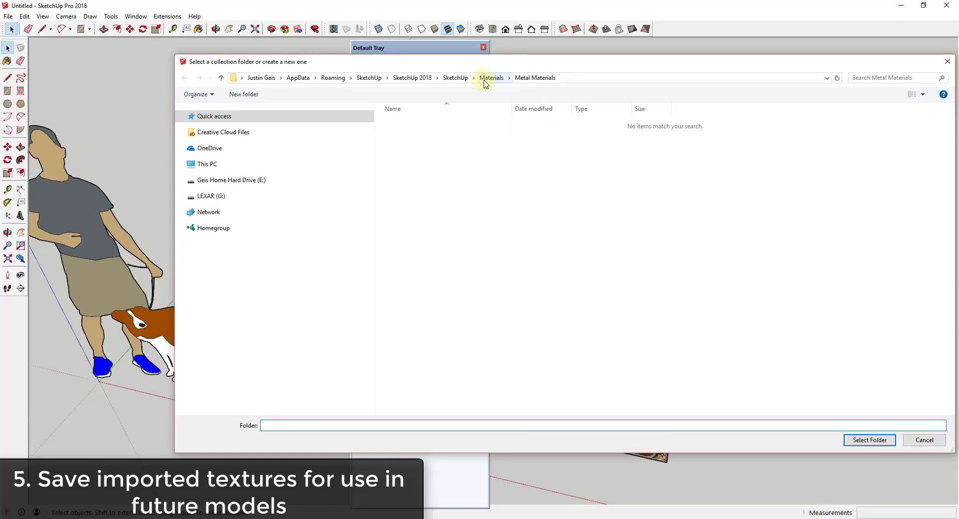
click(866, 440)
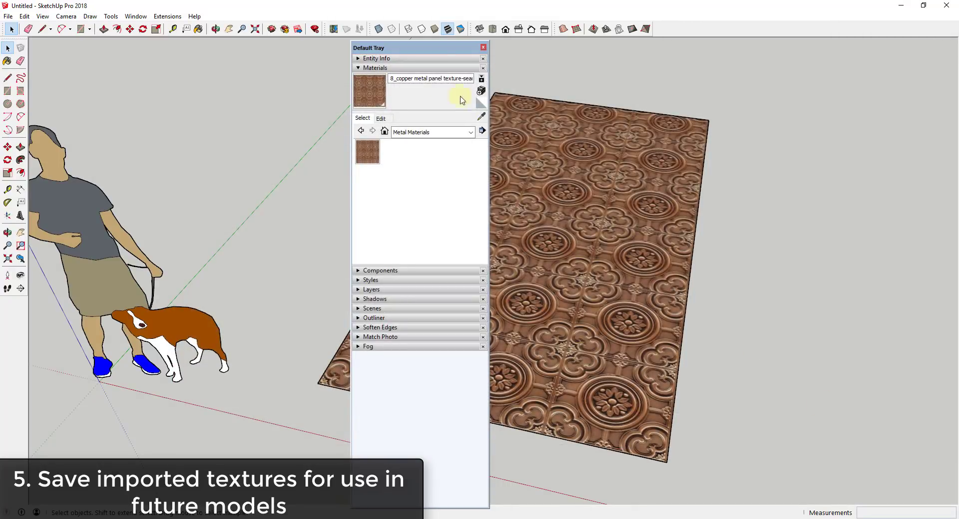
drag(428, 50, 944, 272)
click(889, 125)
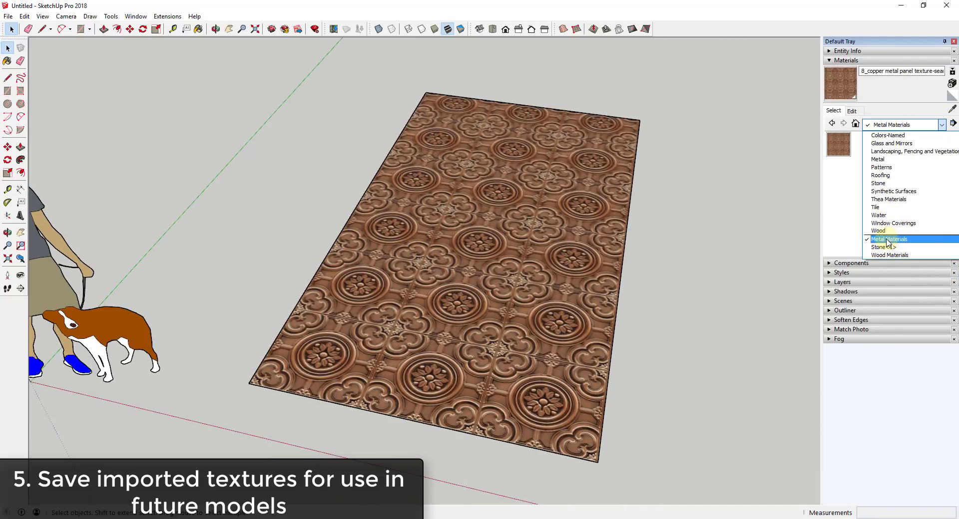
click(887, 240)
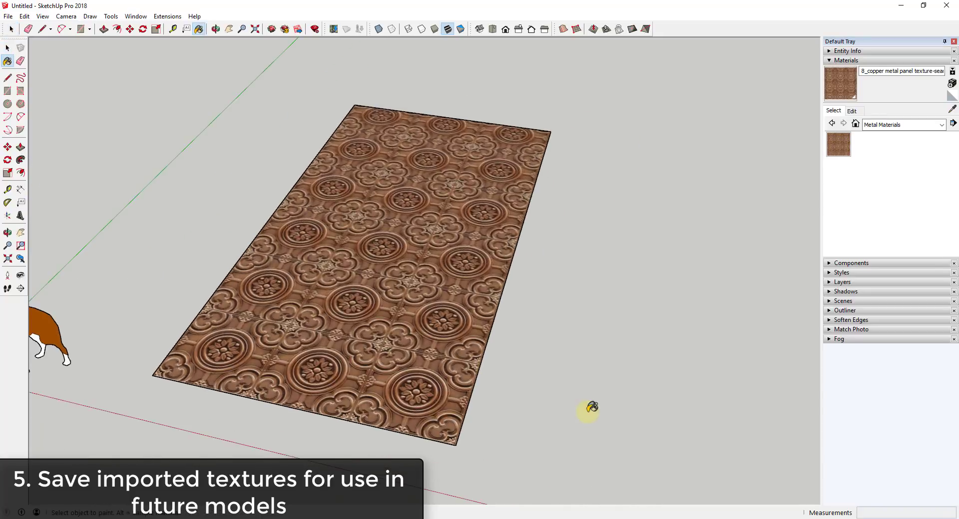
- Draw a second rectangle beside the copper-textured face and paint it with the saved copper material
key(r)
click(538, 452)
click(773, 327)
key(b)
click(653, 430)
key(space)
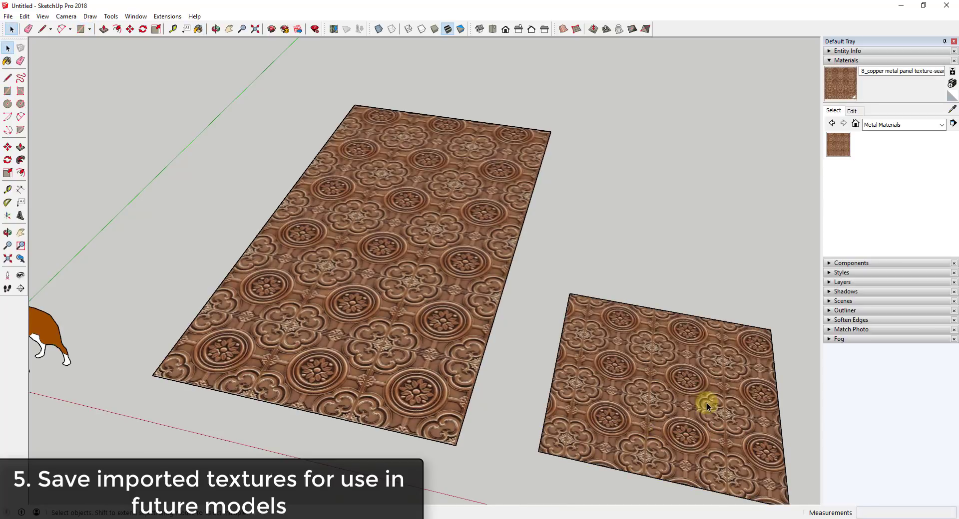
- Undo the paint on the new rectangle and move the Metal Materials folder window aside
key(ctrl+z)
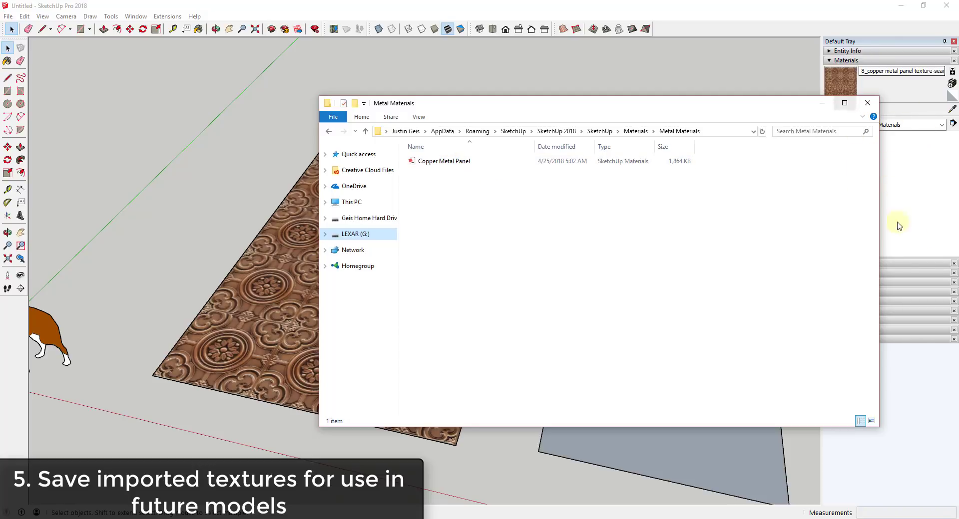
drag(768, 109, 530, 70)
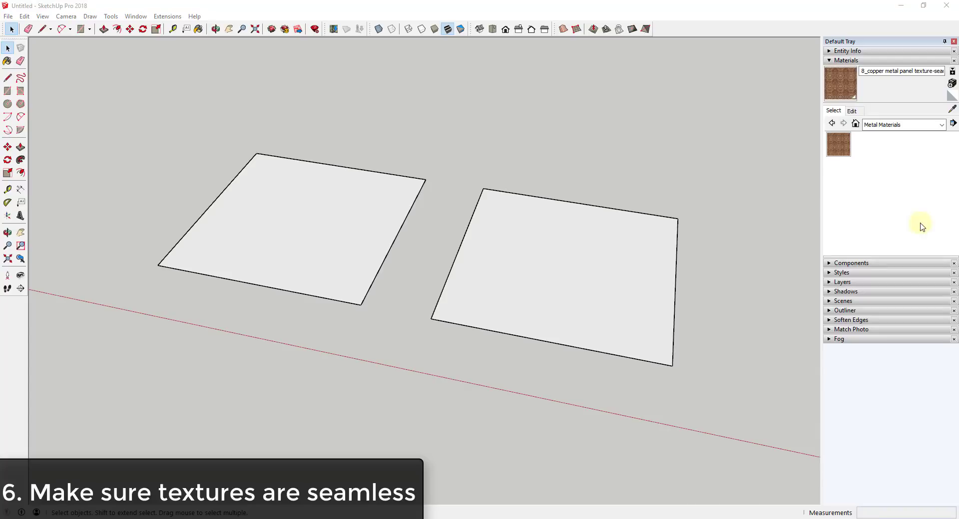
- Start a texture import, browse to the Lesson 4 - Creating and Downloading Textures folder and show its files as large icons
click(4, 17)
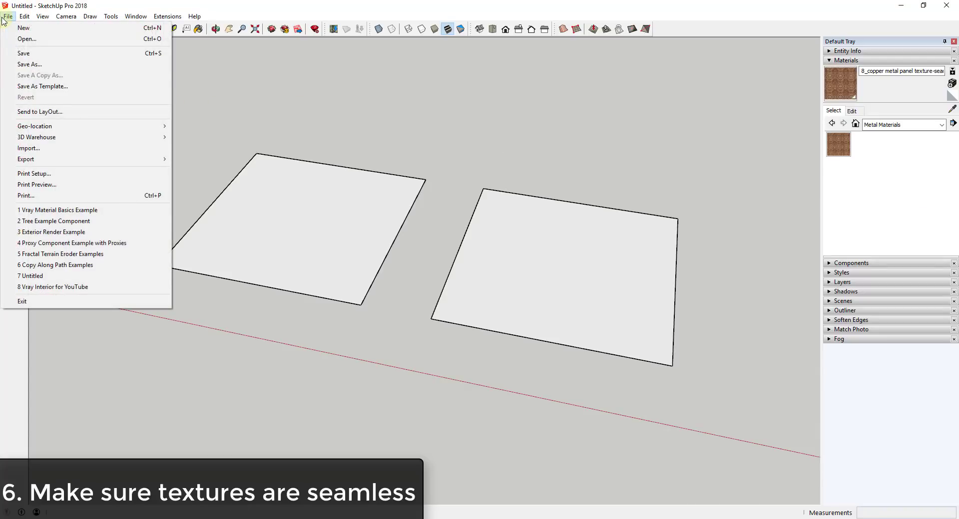
click(40, 148)
click(263, 46)
text(G:\The SketchUp Essentials\Courses\The Sketchup Essentials\Block 3 - Materials and Textures\Lesson 4 - Creating and Downloading Textures)
key(Return)
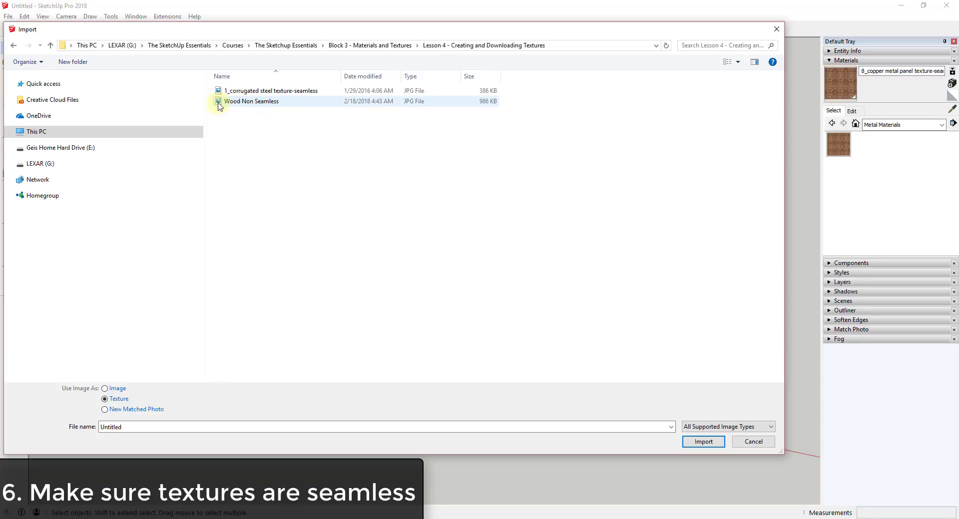
right_click(253, 122)
mouse_move(265, 129)
click(387, 150)
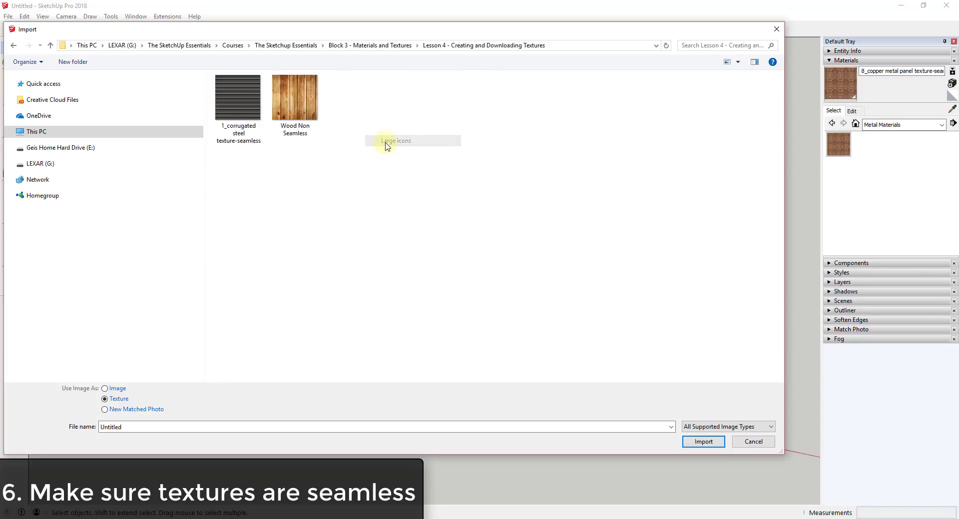
- Import Wood Non Seamless as a texture onto the right rectangle, starting at its front-left corner, about 3' 7 1/2" wide
double_click(295, 106)
click(430, 319)
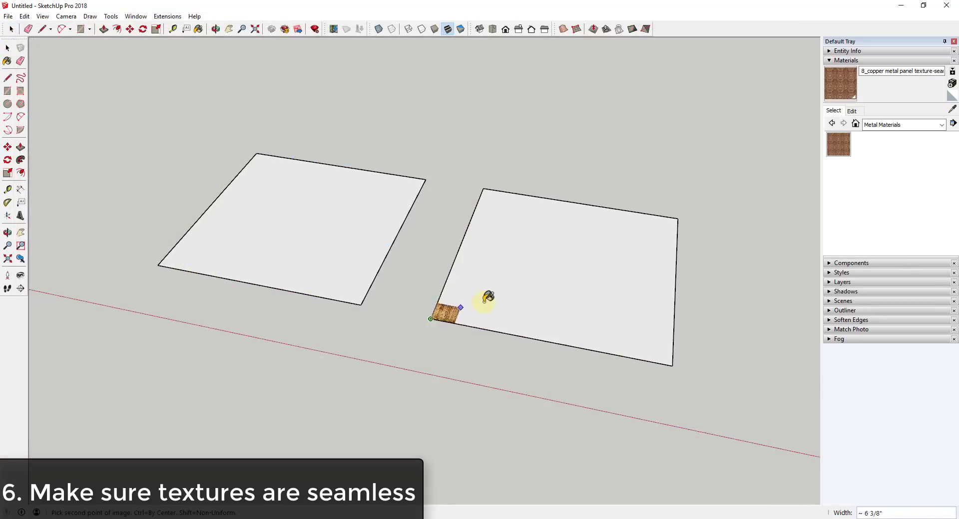
click(612, 260)
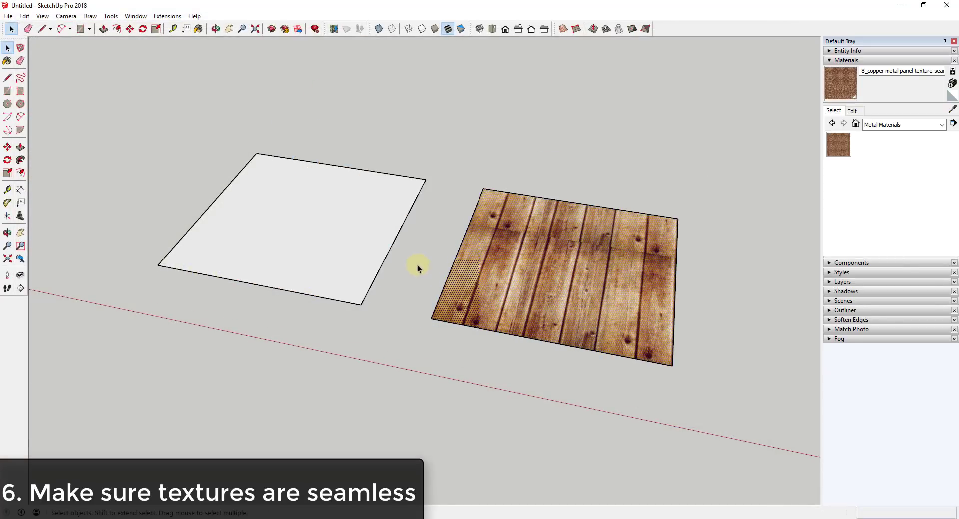
- Sample the Wood Non Seamless material from the right face and set its texture width to 2'
middle_drag(417, 265, 604, 259)
scroll(549, 247, up, 2)
scroll(547, 304, up, 2)
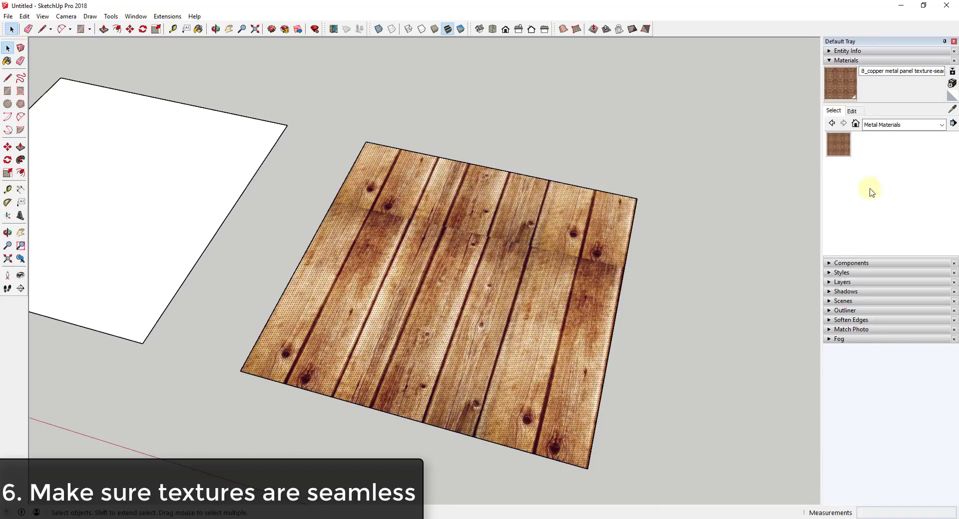
click(951, 105)
click(455, 301)
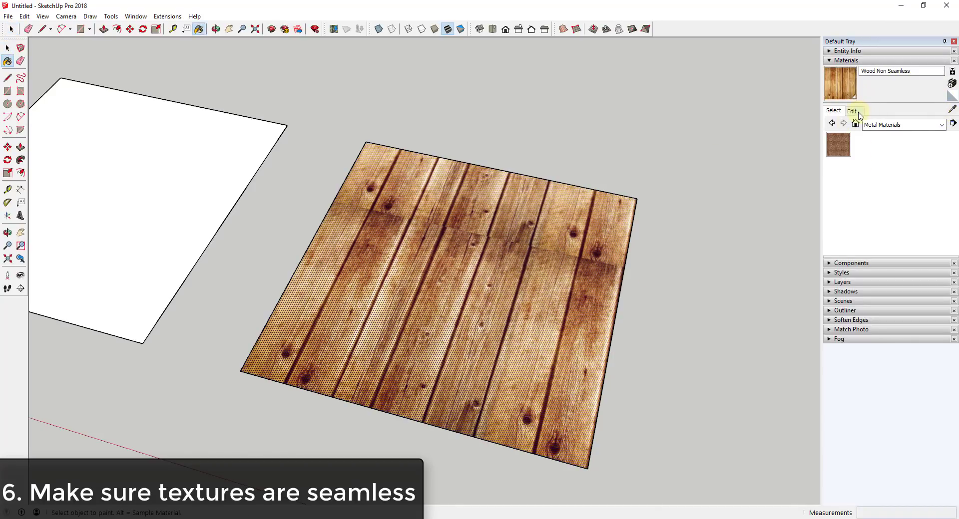
click(851, 111)
click(859, 224)
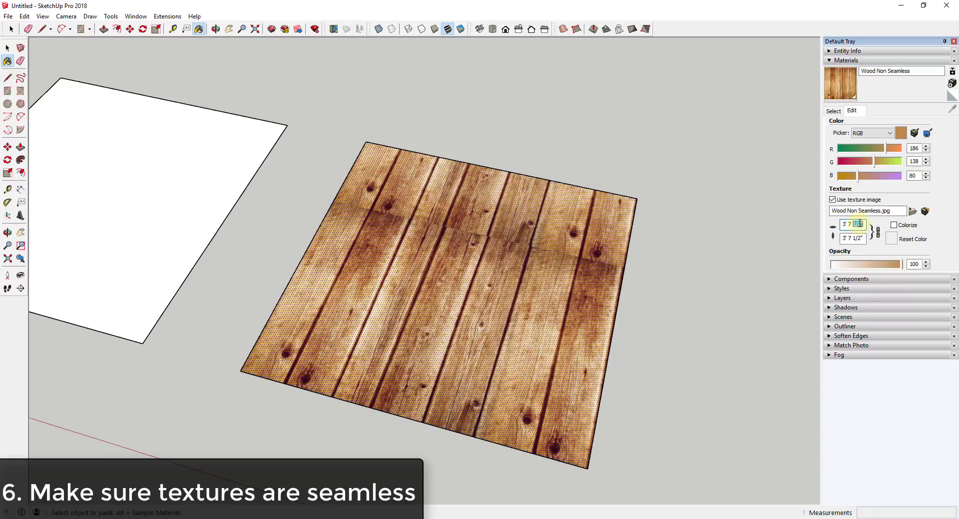
triple_click(842, 224)
text(2')
key(Return)
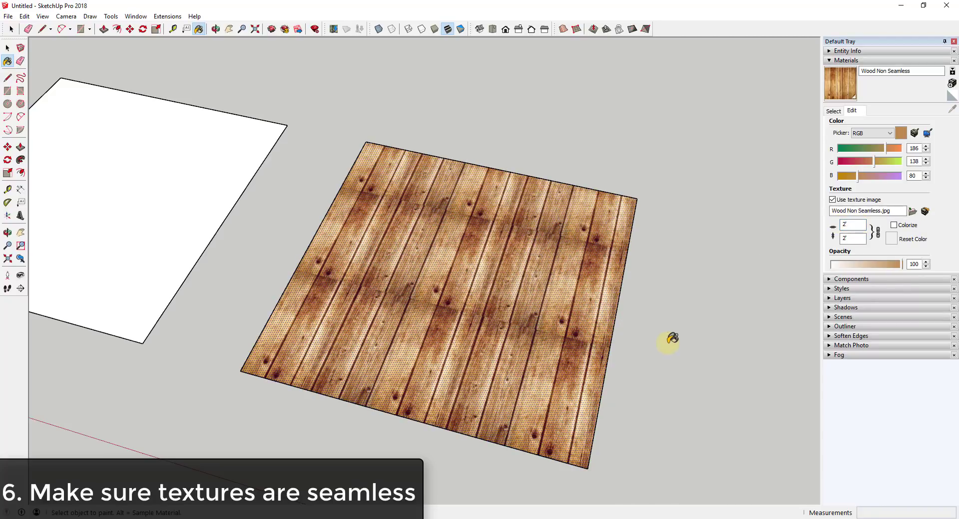
- Examine the repeated wood texture on the right face for seams between its tiles, from near and far
scroll(666, 312, up, 2)
key(space)
scroll(477, 343, up, 1)
scroll(514, 284, down, 5)
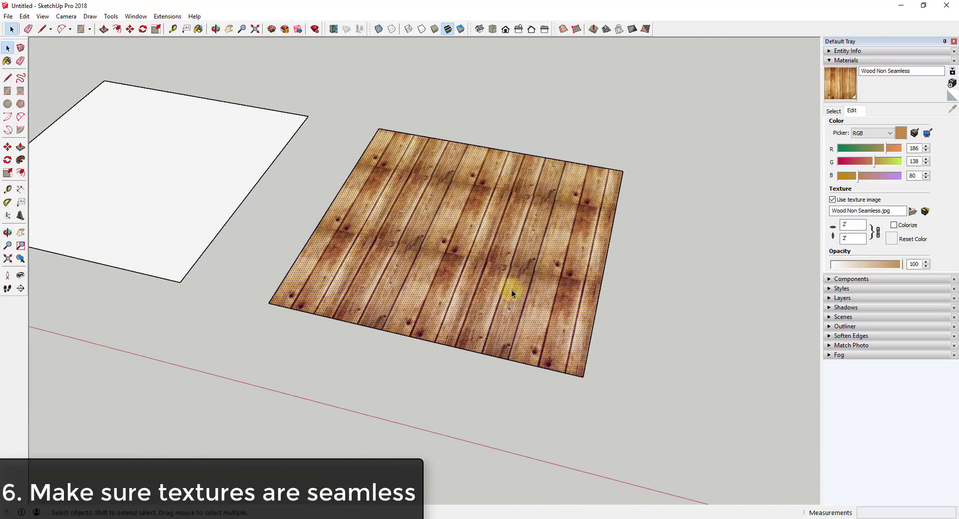
scroll(406, 251, up, 1)
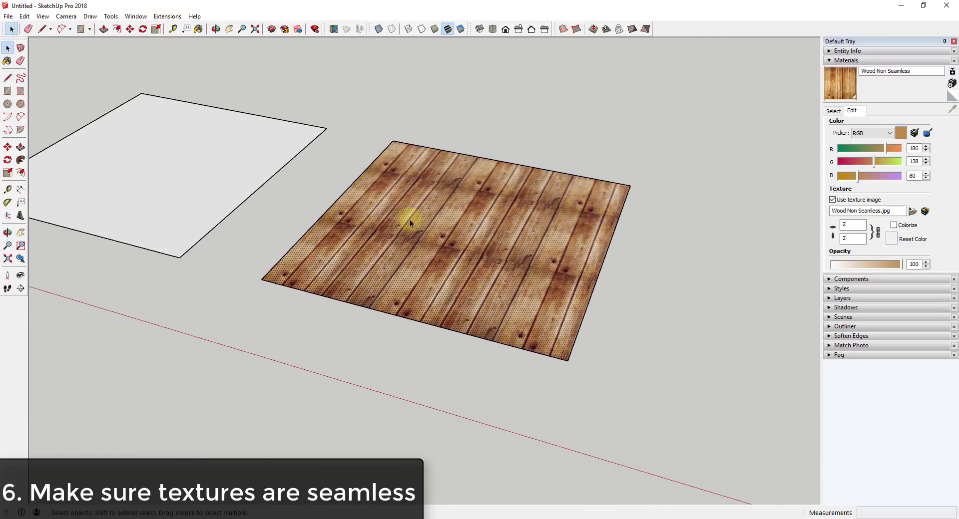
scroll(465, 250, up, 3)
mouse_move(470, 257)
middle_down()
mouse_move(484, 299)
mouse_move(465, 265)
middle_up()
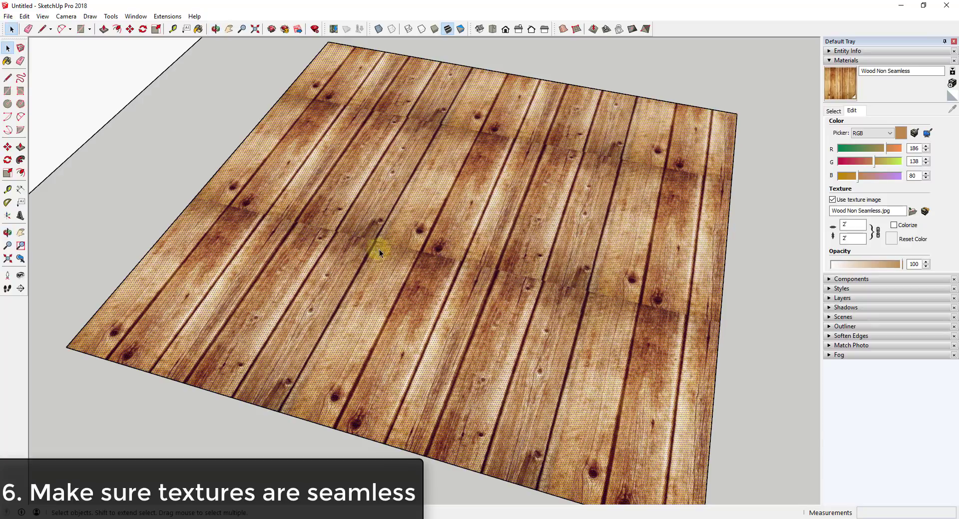
scroll(561, 272, down, 5)
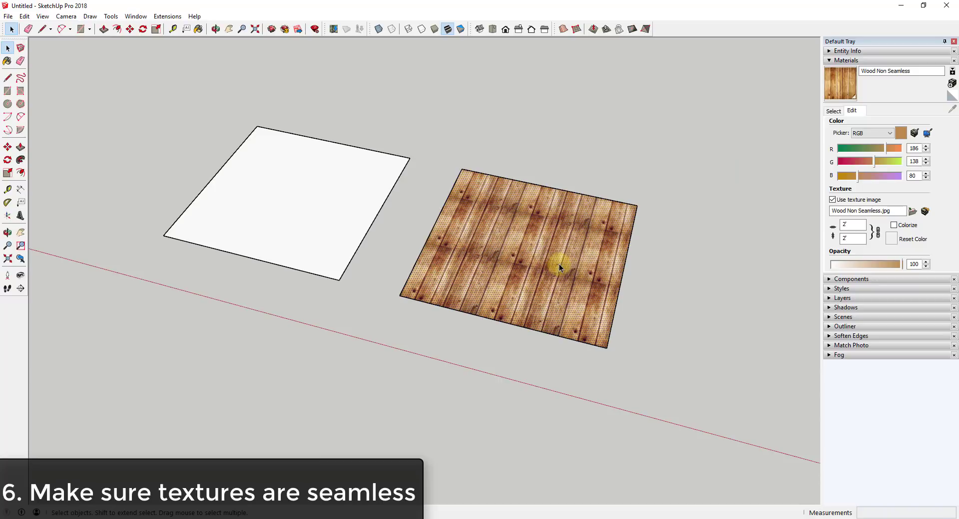
scroll(497, 275, up, 4)
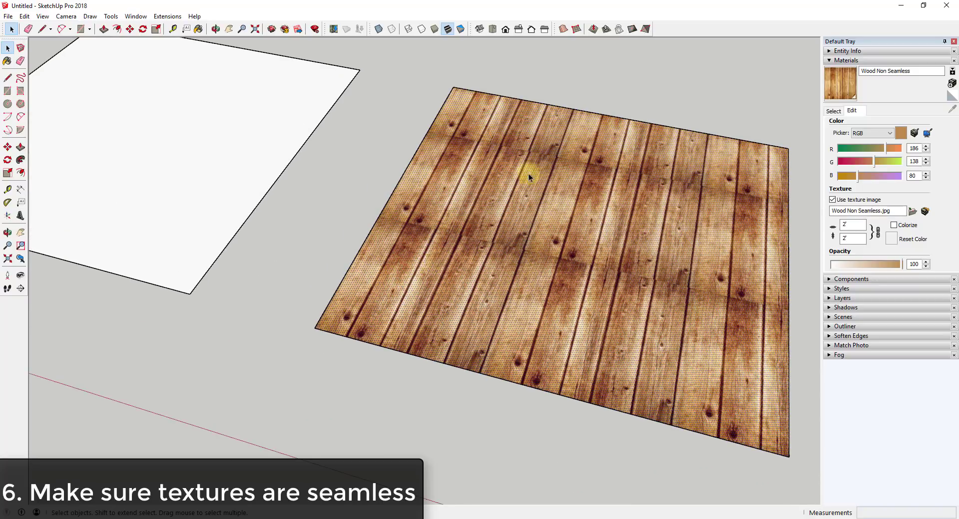
scroll(449, 246, down, 3)
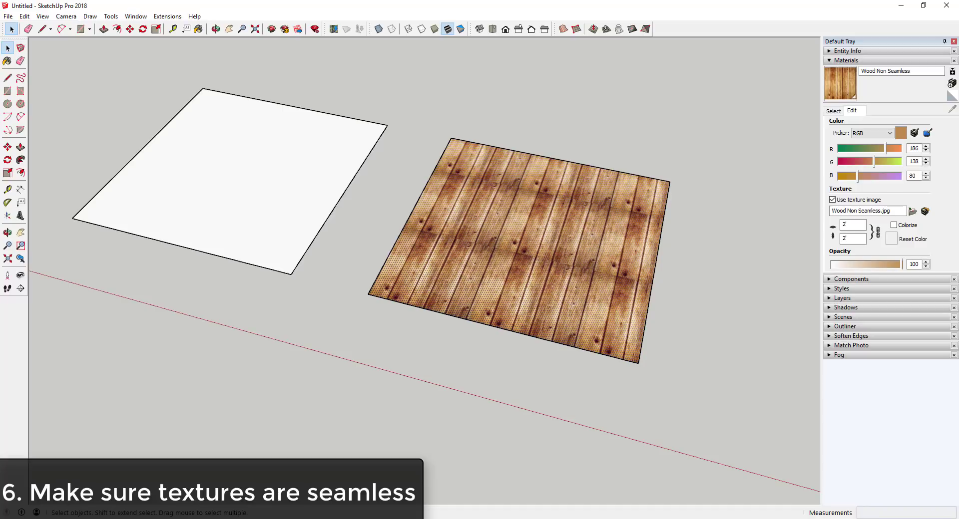
- Import a dark horizontal wood plank image as a texture onto the blank left rectangle
click(8, 16)
click(40, 149)
drag(797, 158, 820, 159)
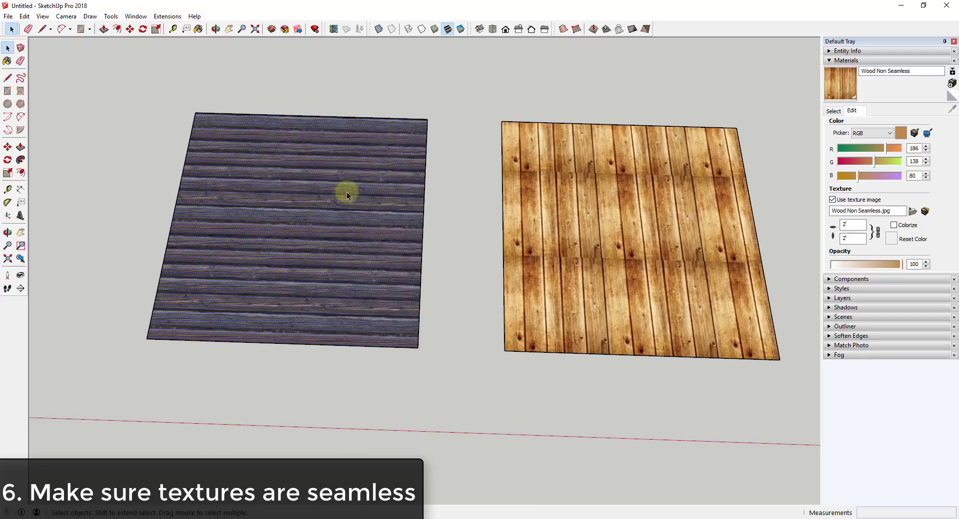
- Paint the left curved surface with the brick material [Brick Antique 01]1
click(439, 228)
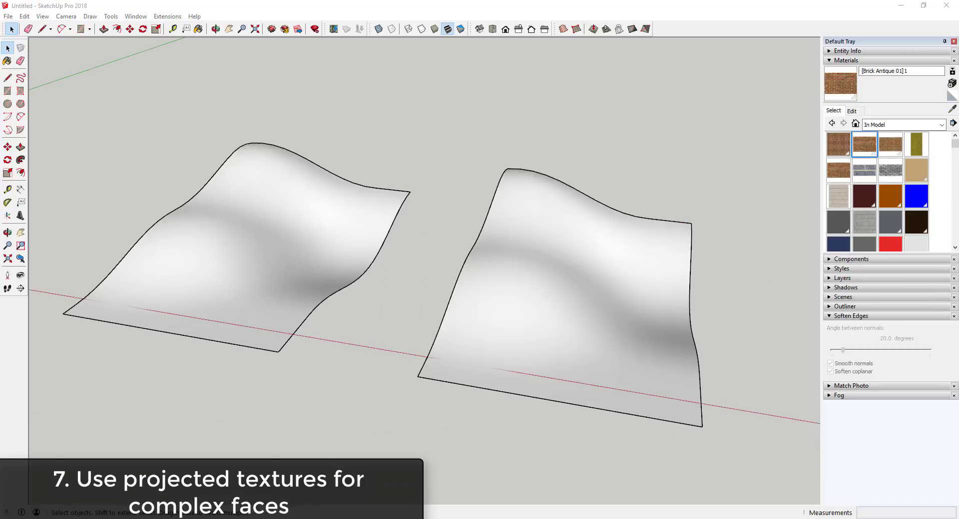
scroll(781, 256, down, 2)
scroll(694, 357, up, 3)
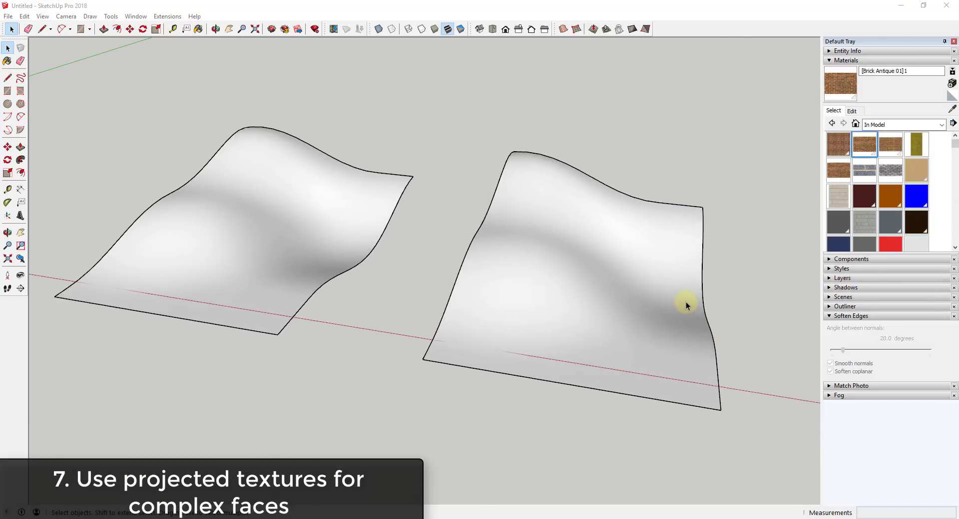
click(863, 150)
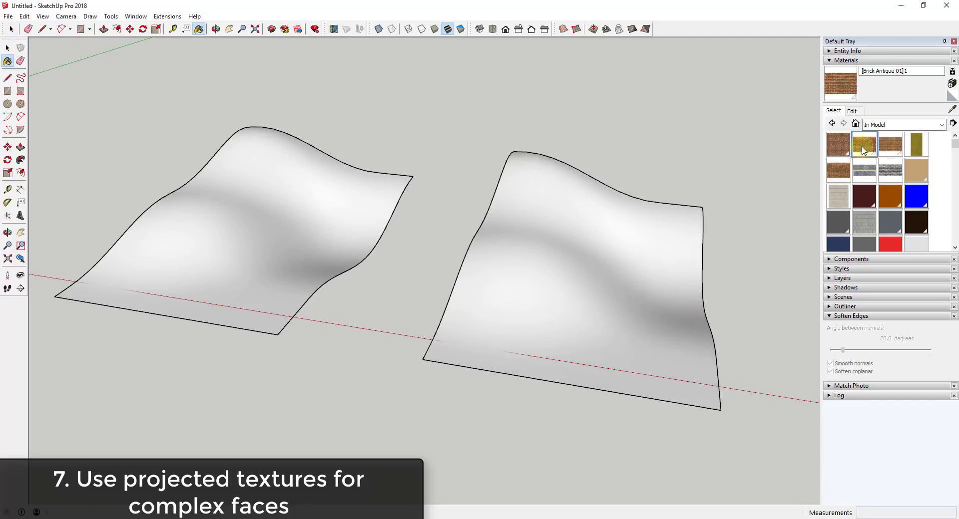
click(274, 230)
scroll(291, 207, up, 6)
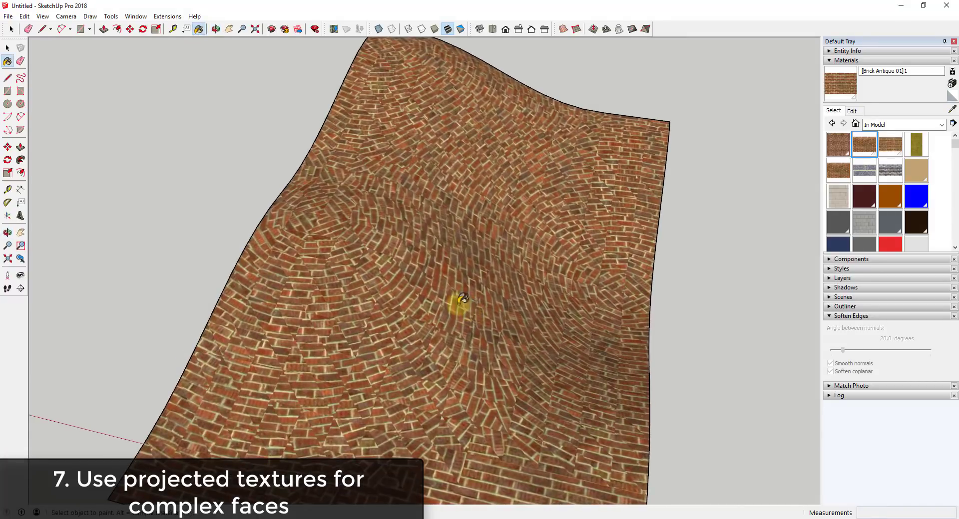
- Examine the brick pattern's alignment across the facets of the left curved surface, from near and far
key(space)
click(444, 305)
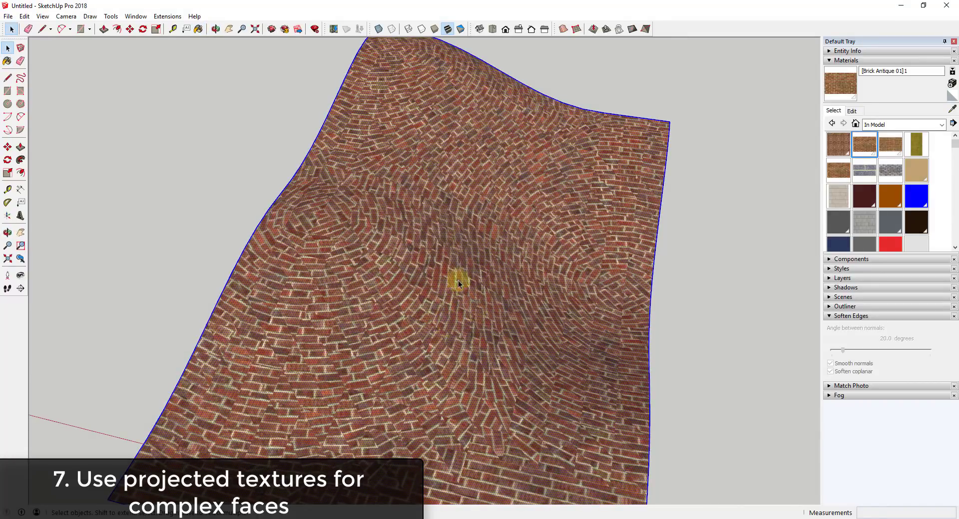
scroll(442, 118, down, 5)
scroll(368, 187, up, 5)
scroll(368, 186, up, 2)
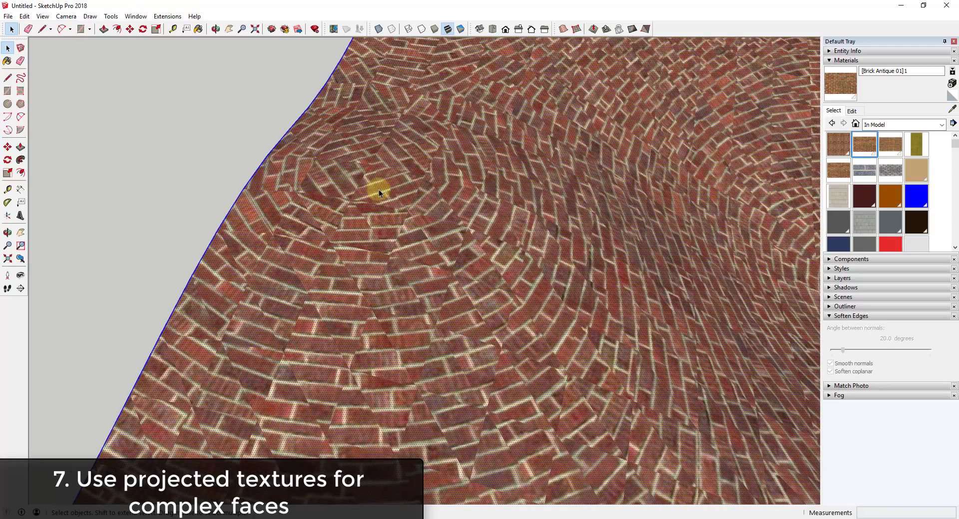
double_click(385, 201)
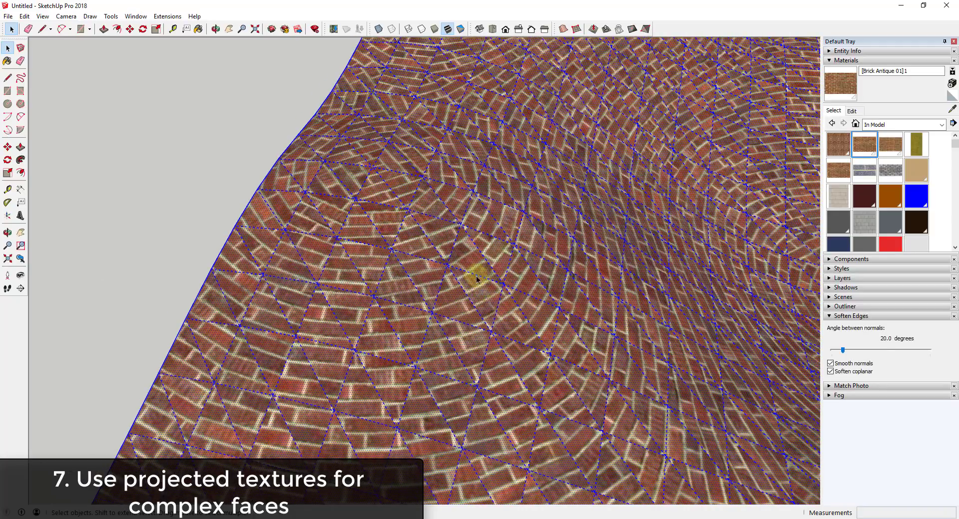
click(486, 220)
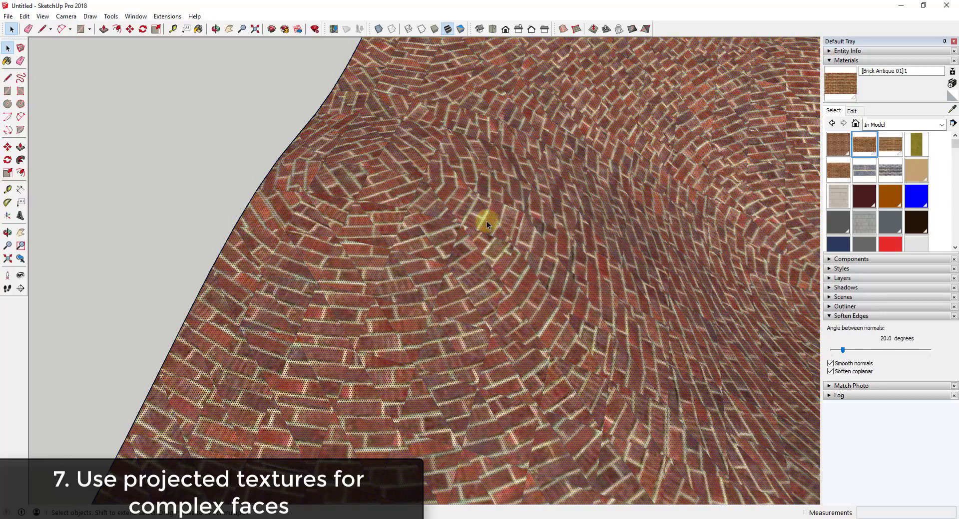
scroll(490, 220, up, 3)
scroll(502, 220, up, 2)
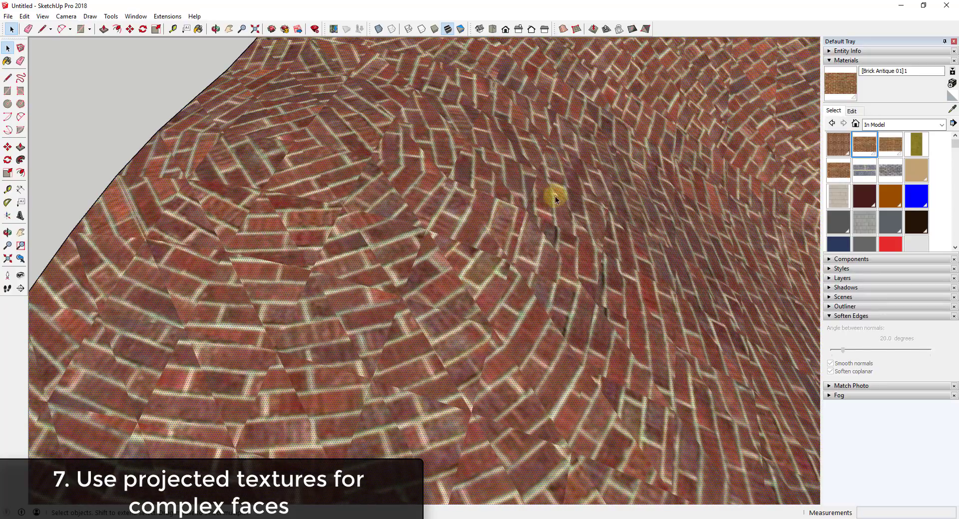
scroll(409, 188, down, 5)
scroll(635, 231, up, 3)
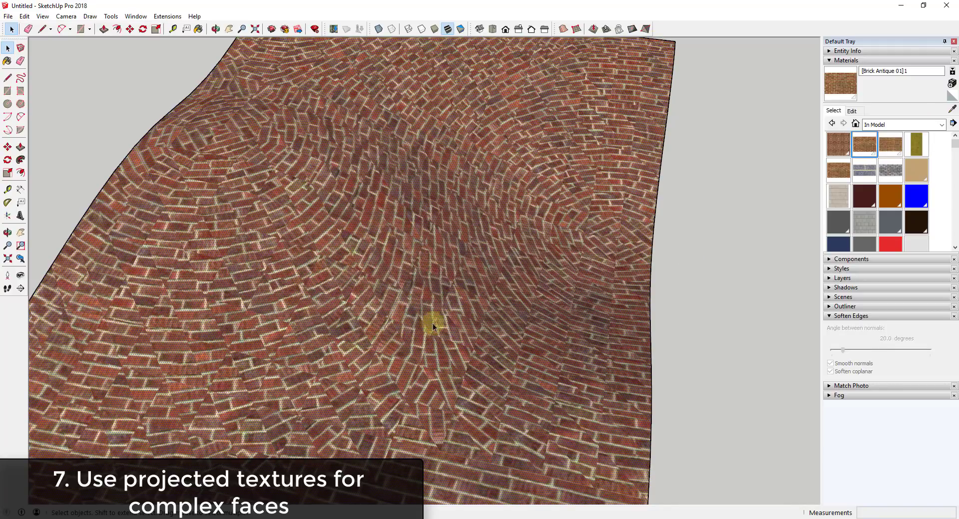
scroll(447, 308, down, 3)
scroll(450, 329, up, 4)
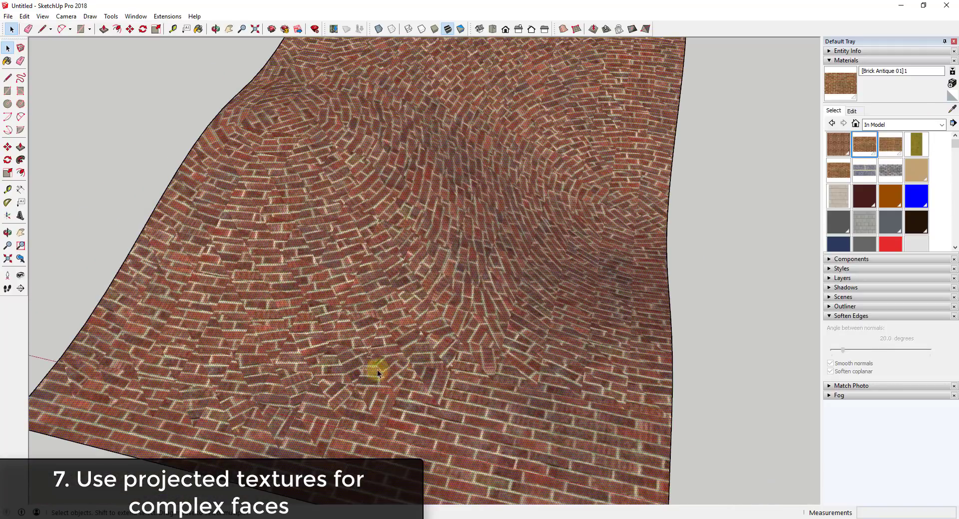
scroll(427, 352, down, 6)
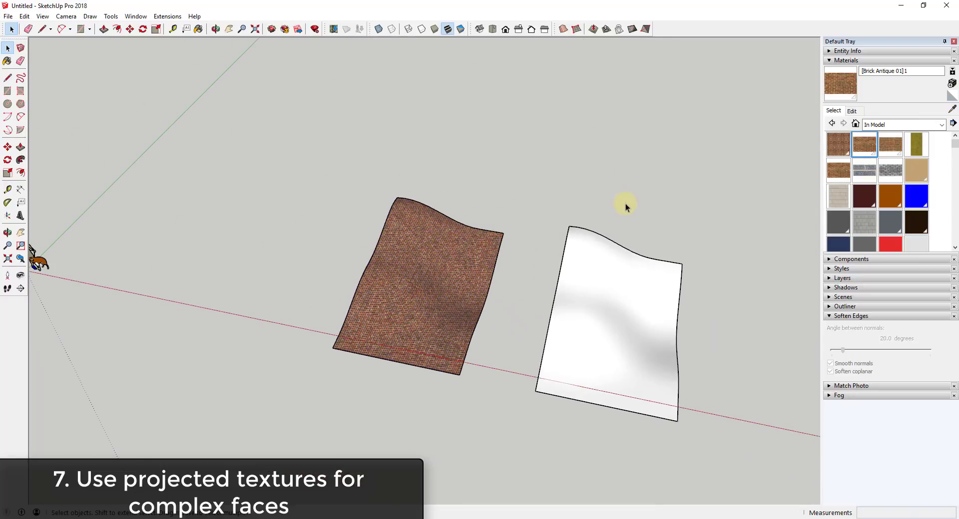
- Draw a flat rectangle about 4' 4" by 3' 11" beside the right curved surface and reverse its face
middle_drag(459, 383, 459, 367)
middle_drag(455, 310, 613, 382)
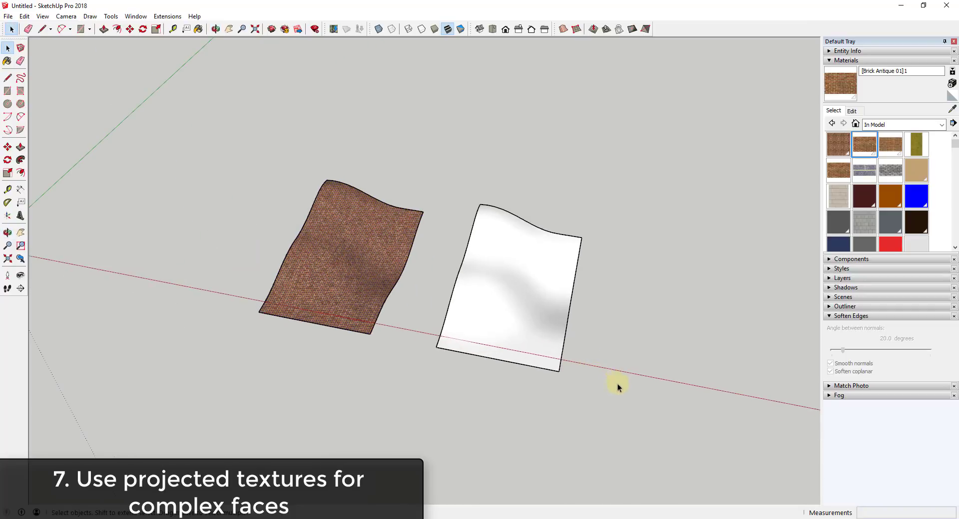
key(r)
click(591, 371)
click(630, 358)
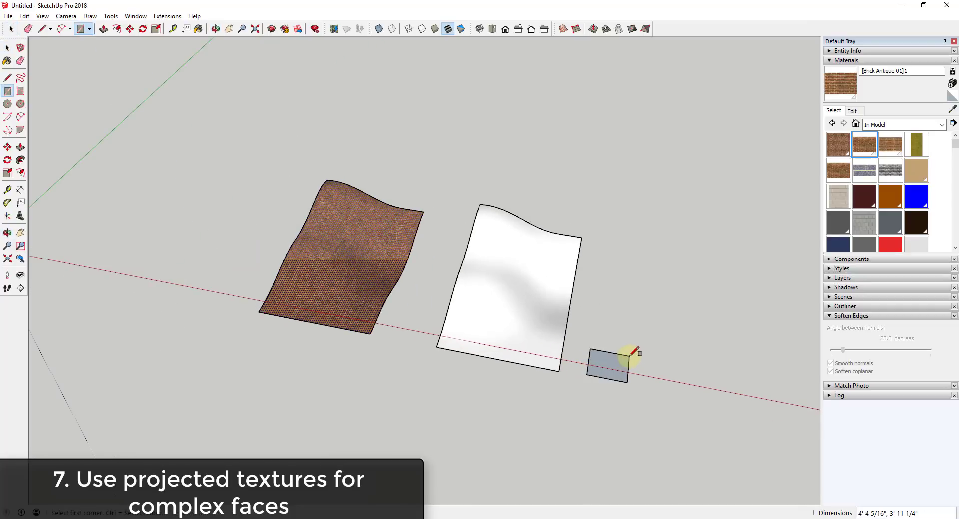
key(space)
right_click(619, 366)
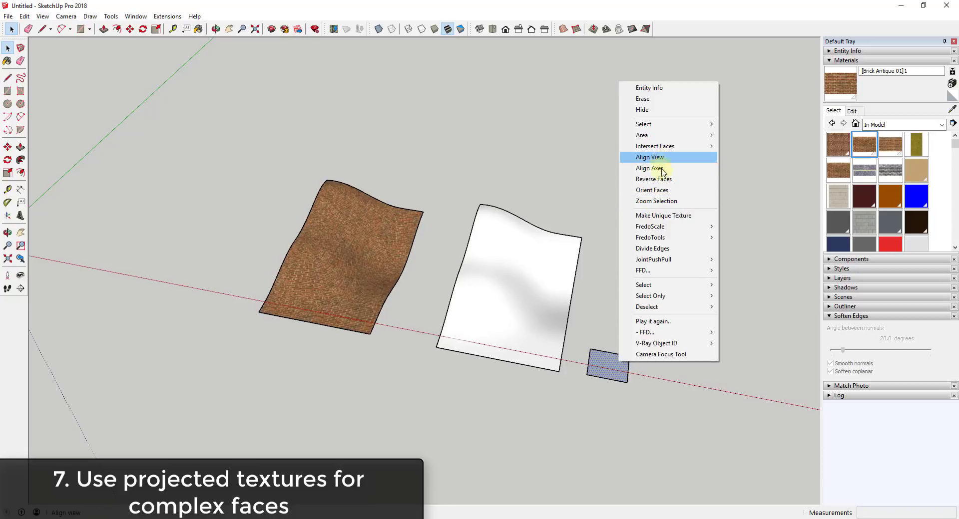
click(653, 179)
scroll(593, 360, up, 3)
scroll(593, 360, up, 2)
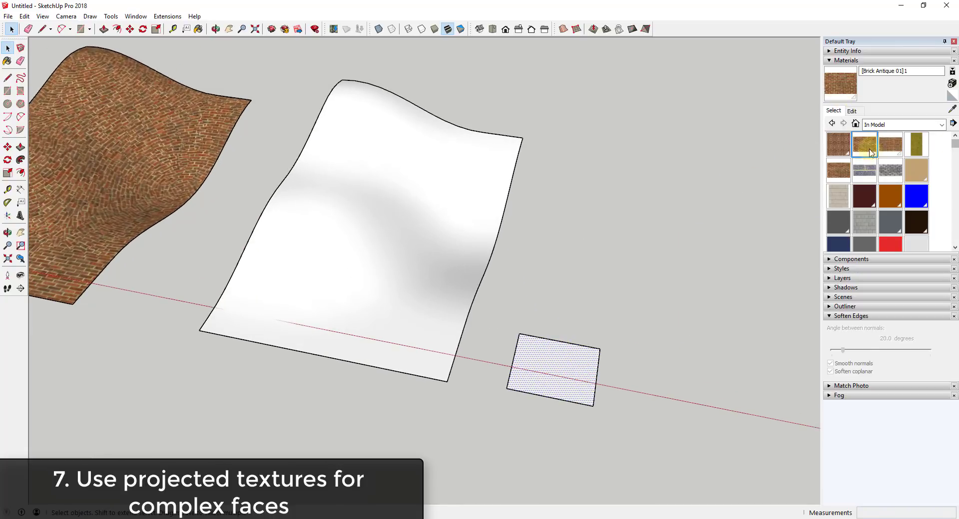
- Paint the small rectangle with [Brick Antique 01]1 and set its texture to Projected
click(864, 146)
click(566, 363)
key(space)
right_click(546, 375)
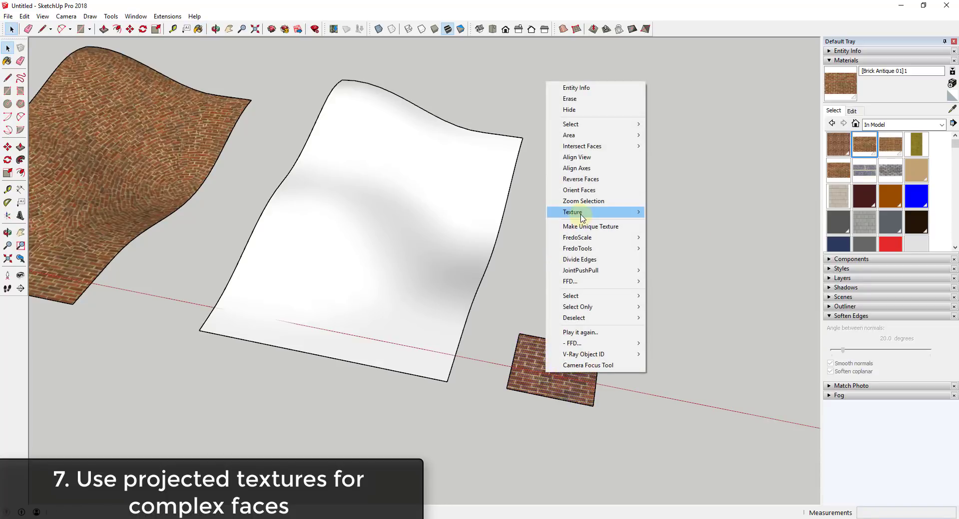
mouse_move(582, 217)
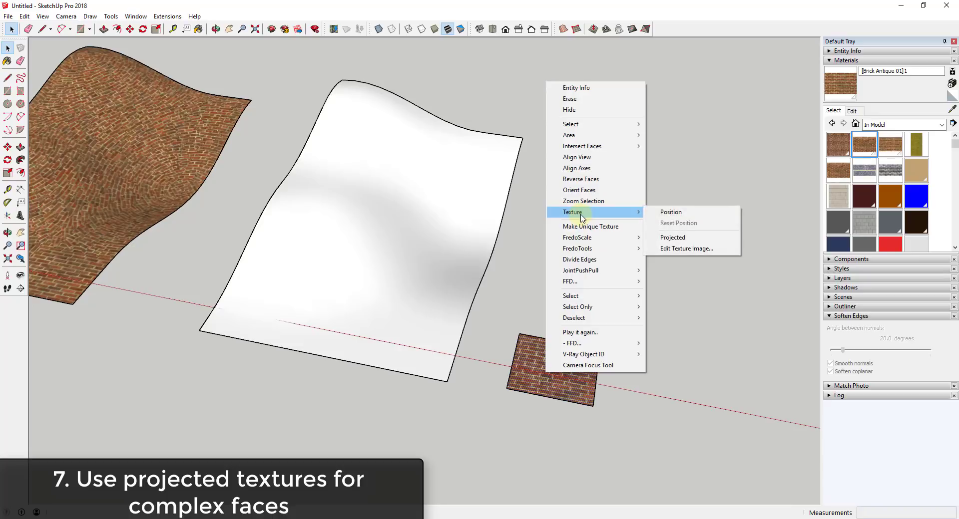
click(683, 239)
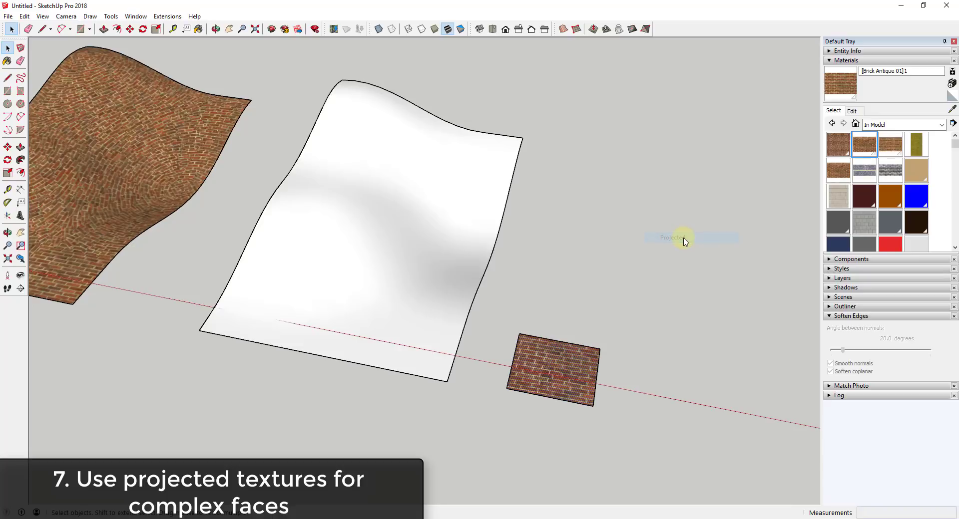
- Sample the projected brick from the small rectangle, paint the right curved surface with it, and compare both surfaces
click(951, 110)
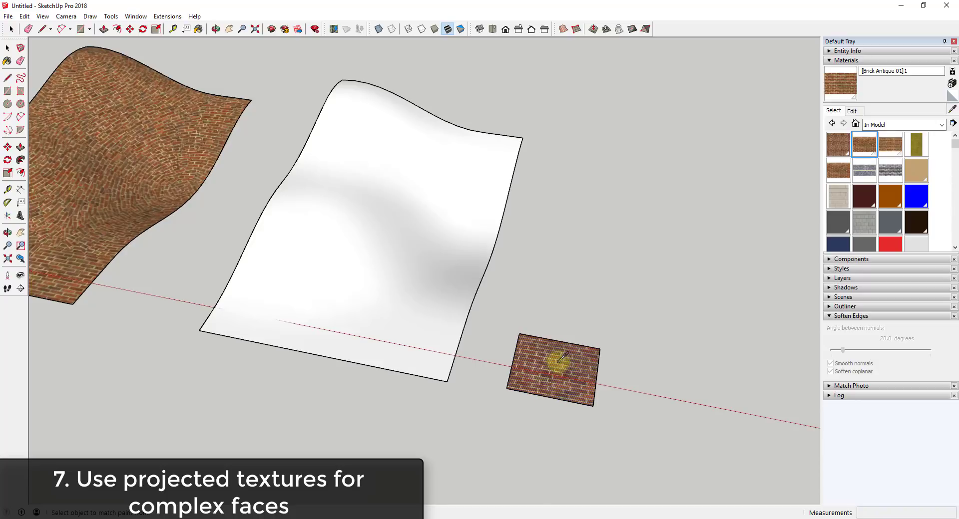
click(392, 192)
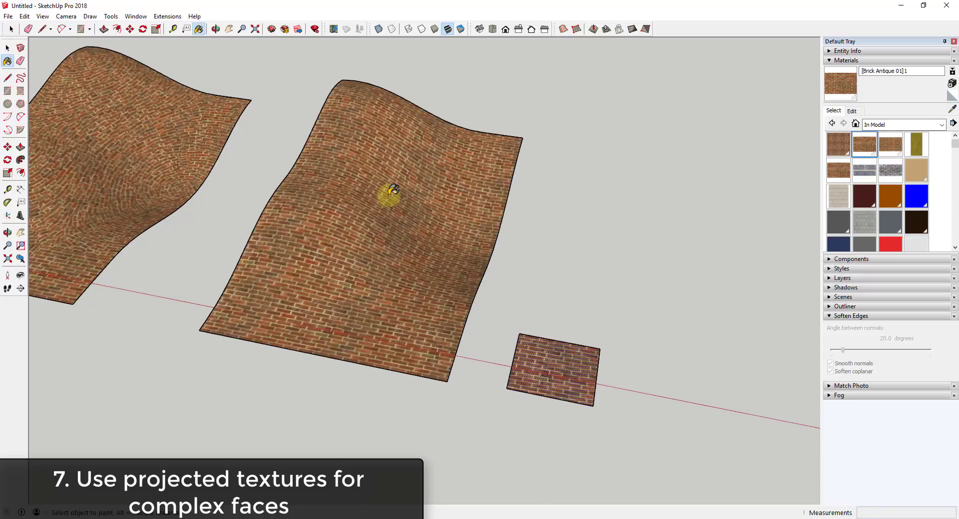
scroll(392, 200, up, 3)
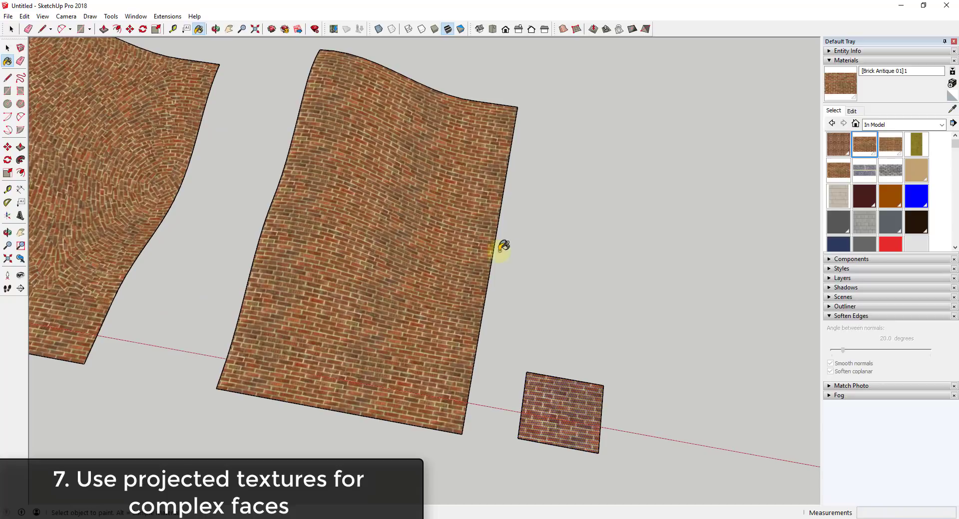
scroll(429, 244, down, 2)
scroll(226, 232, up, 5)
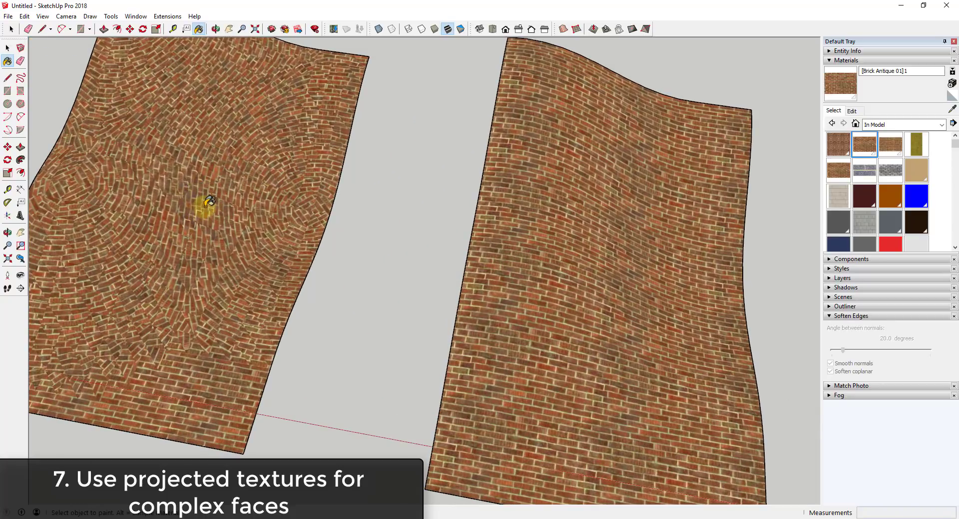
scroll(252, 190, down, 3)
scroll(458, 248, up, 2)
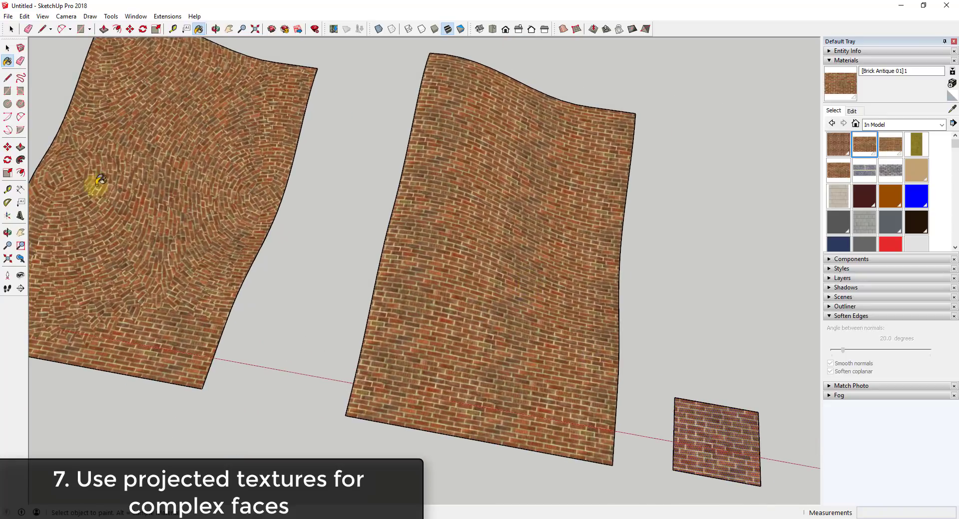
mouse_move(543, 336)
middle_down()
mouse_move(574, 370)
mouse_move(527, 349)
mouse_move(448, 272)
mouse_move(452, 265)
middle_up()
key(space)
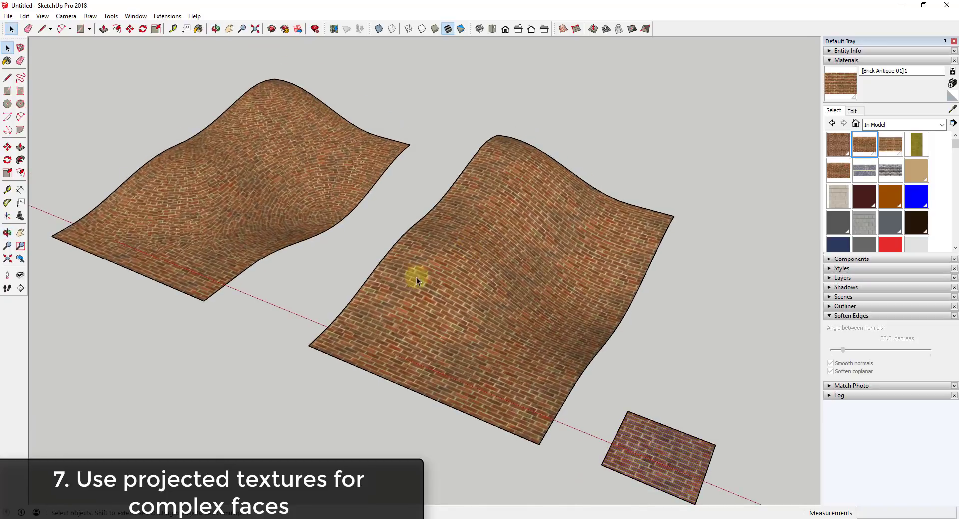
- Draw a vertical line up from the right surface's front-left corner and a horizontal rectangle from its upper end, above the surface
key(l)
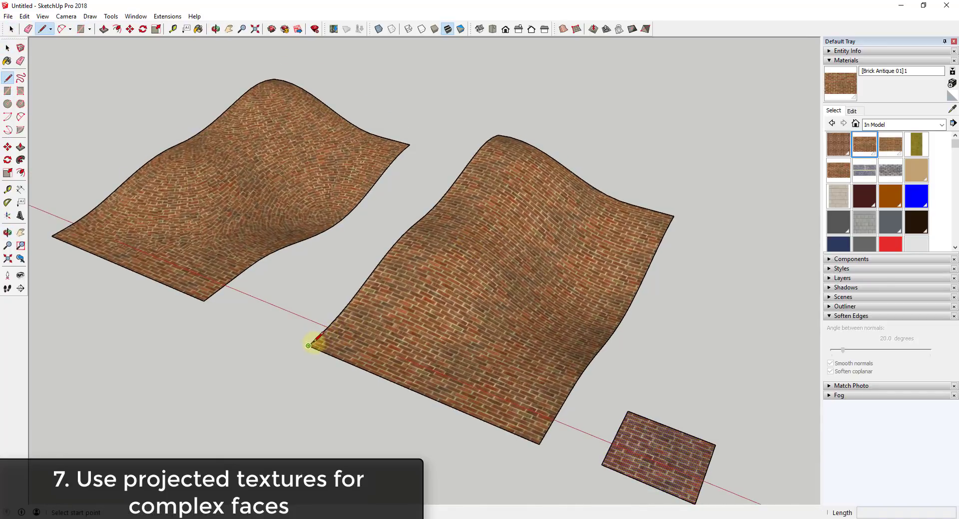
click(308, 345)
middle_drag(309, 339, 310, 189)
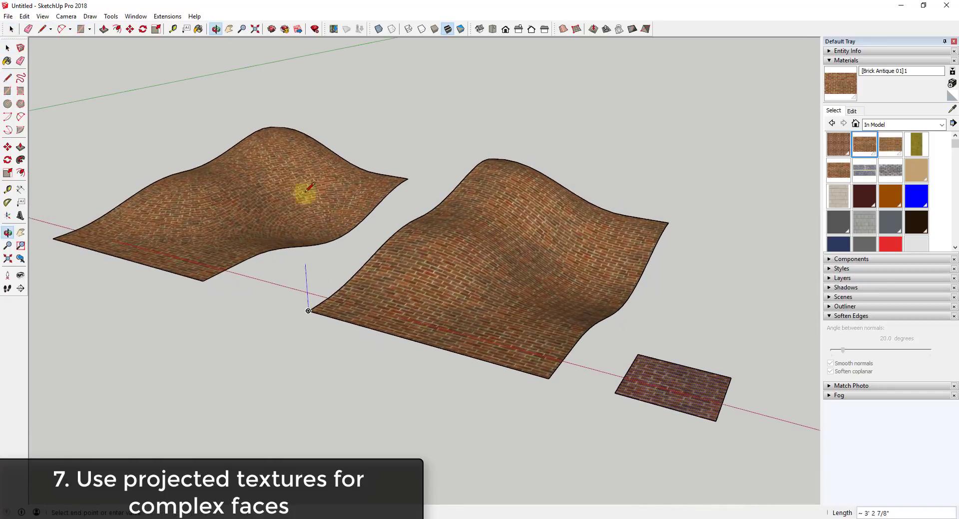
key(r)
click(293, 100)
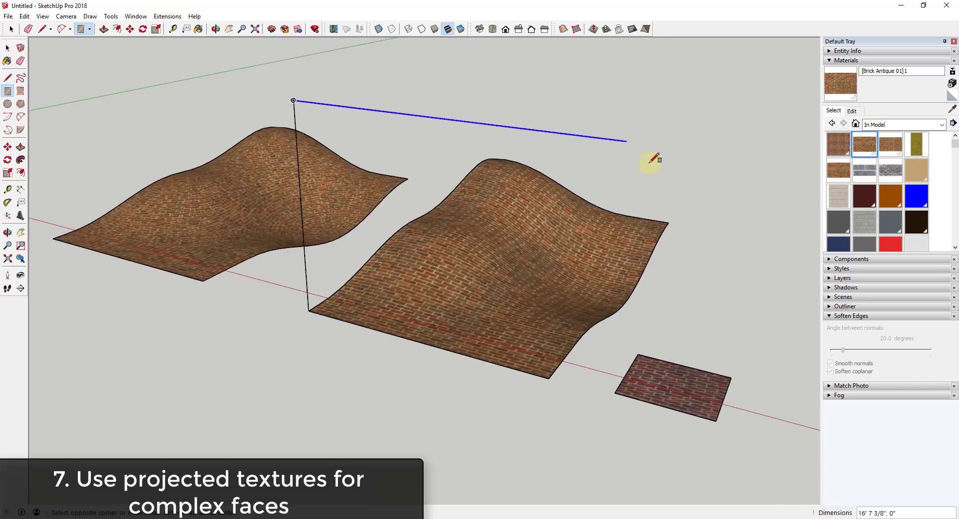
click(675, 220)
key(space)
middle_drag(583, 205, 774, 114)
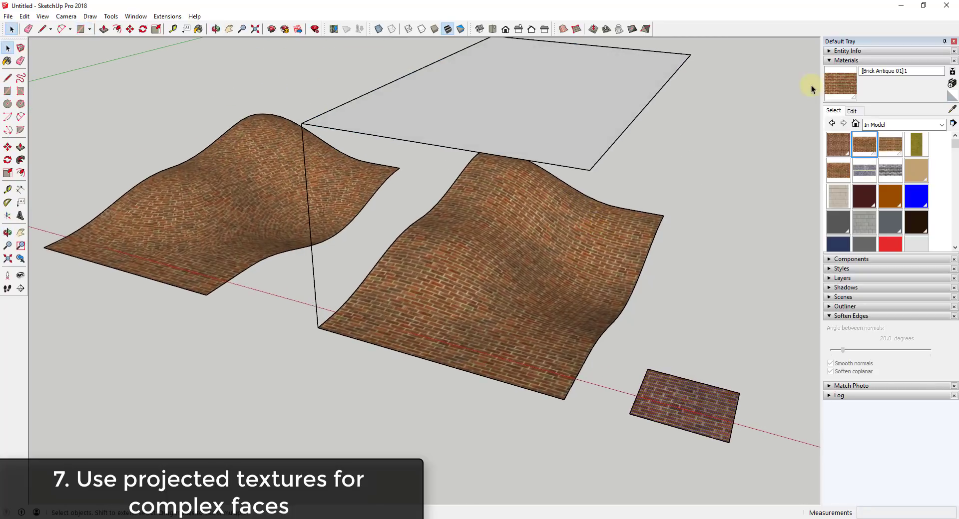
- Paint the raised rectangle with [Brick Antique 01]1 and set its texture to Projected
click(862, 138)
click(591, 85)
middle_drag(576, 108, 577, 162)
right_click(576, 162)
mouse_move(628, 293)
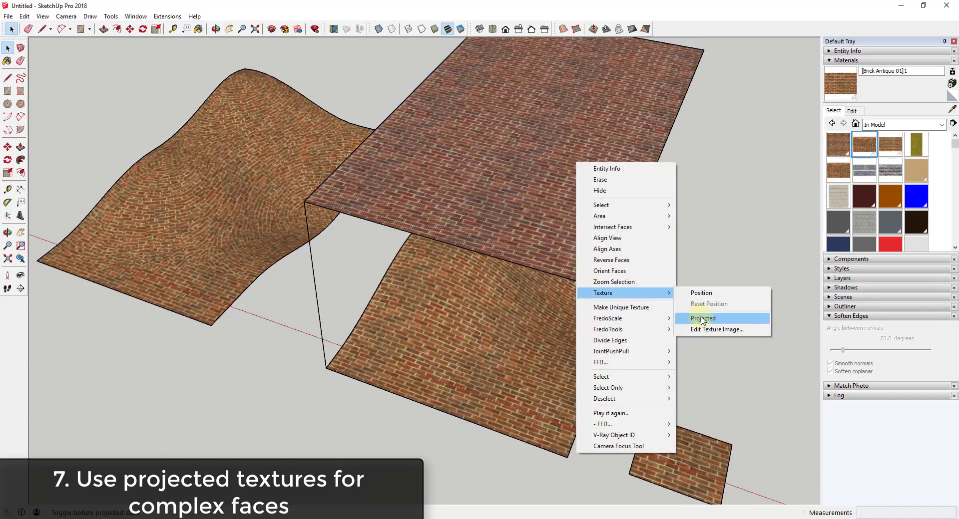
click(703, 319)
- Sample the projected brick from the raised rectangle and paint the right curved surface with it
click(949, 109)
click(593, 109)
click(525, 335)
- Erase the edges of the raised brick rectangle above the right curved surface
mouse_move(532, 327)
middle_down()
mouse_move(546, 257)
mouse_move(621, 366)
middle_up()
key(e)
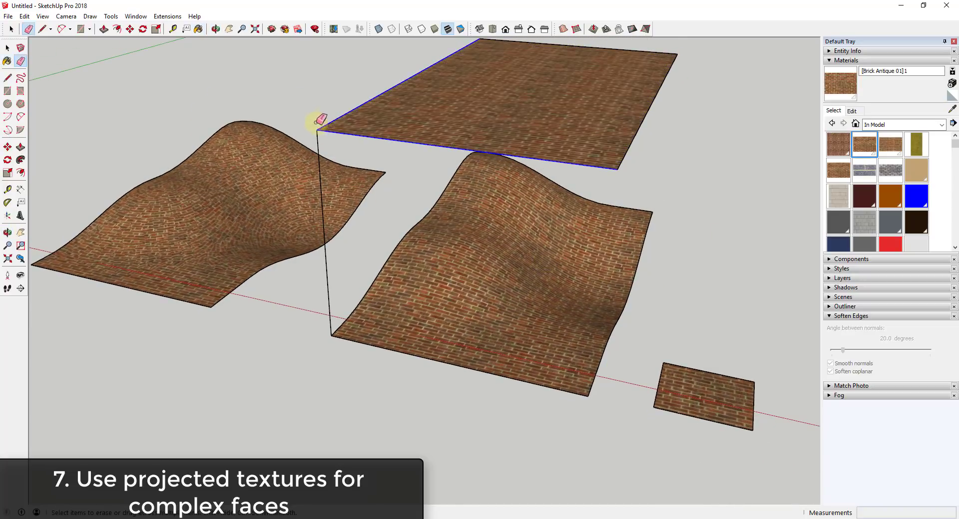
mouse_move(315, 126)
mouse_down()
mouse_move(361, 119)
mouse_move(318, 133)
mouse_up()
drag(672, 51, 619, 167)
key(space)
middle_drag(546, 274, 575, 319)
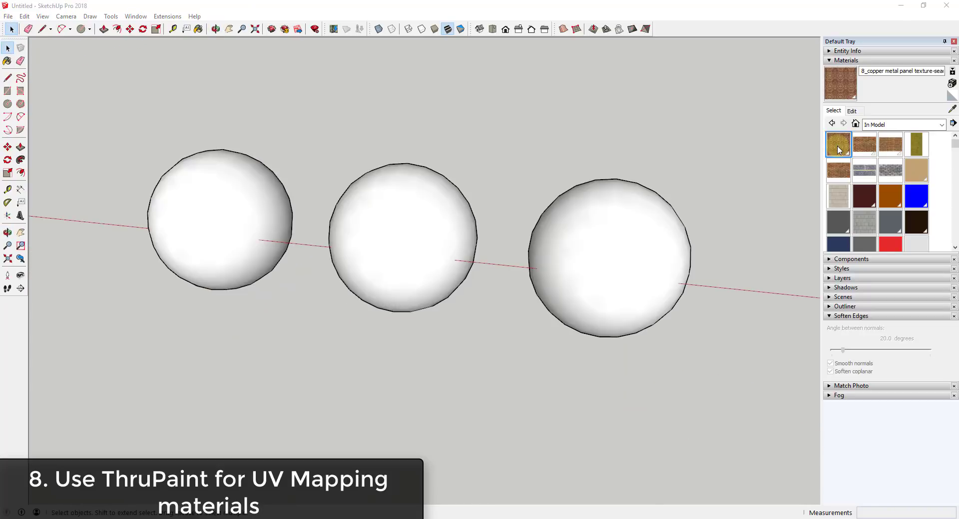
- Paint the left sphere with the 8_copper metal panel texture material and inspect its pattern up close
click(838, 145)
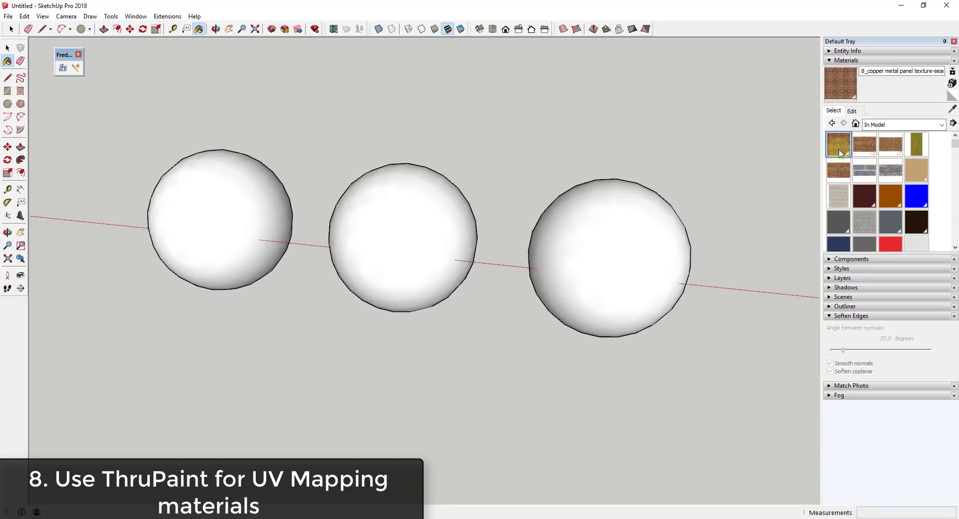
click(207, 195)
scroll(165, 200, up, 10)
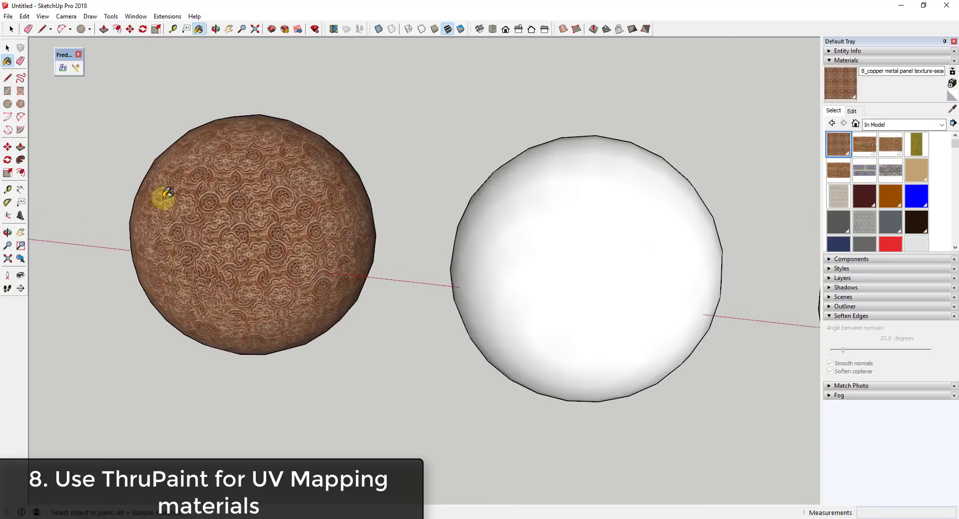
middle_click(191, 212)
middle_drag(192, 212, 375, 183)
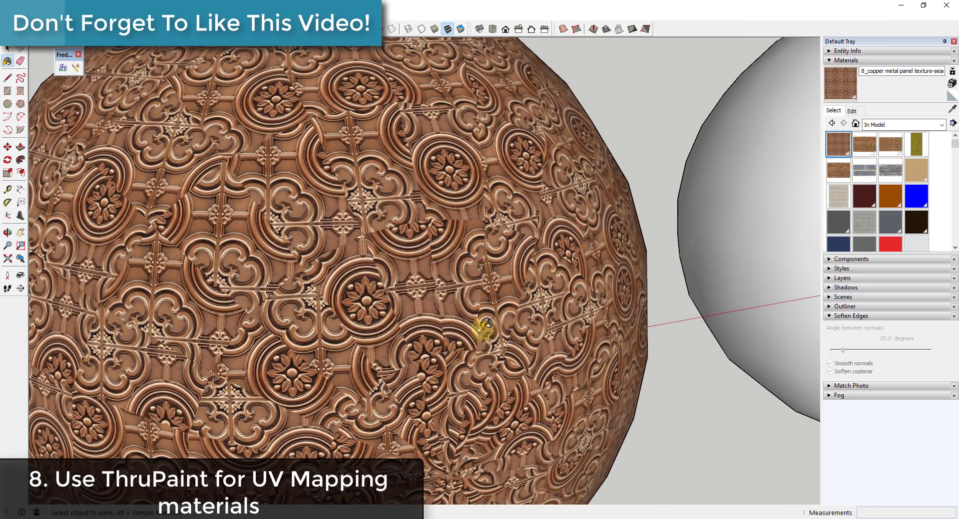
- Draw a small horizontal rectangle on the ground in front of the gap between the left and middle spheres
scroll(514, 241, down, 5)
key(space)
click(415, 281)
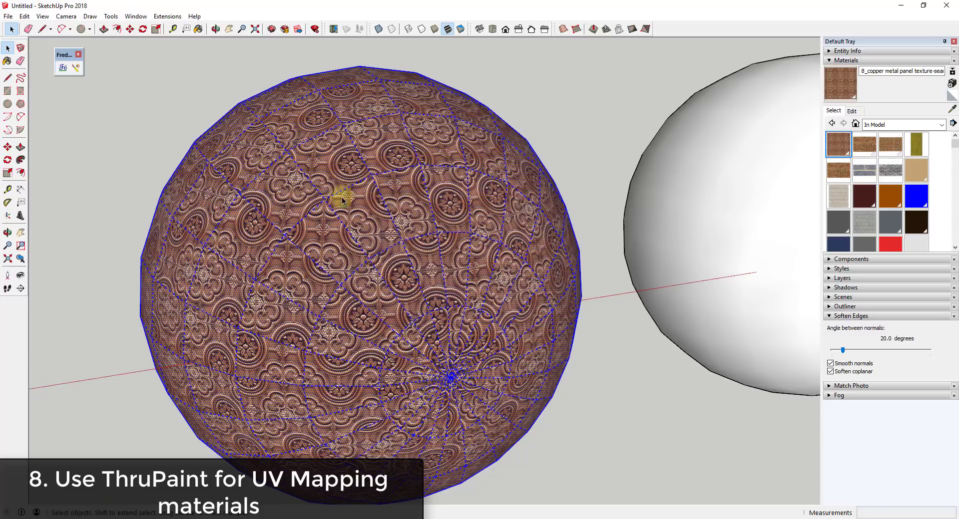
scroll(204, 312, down, 5)
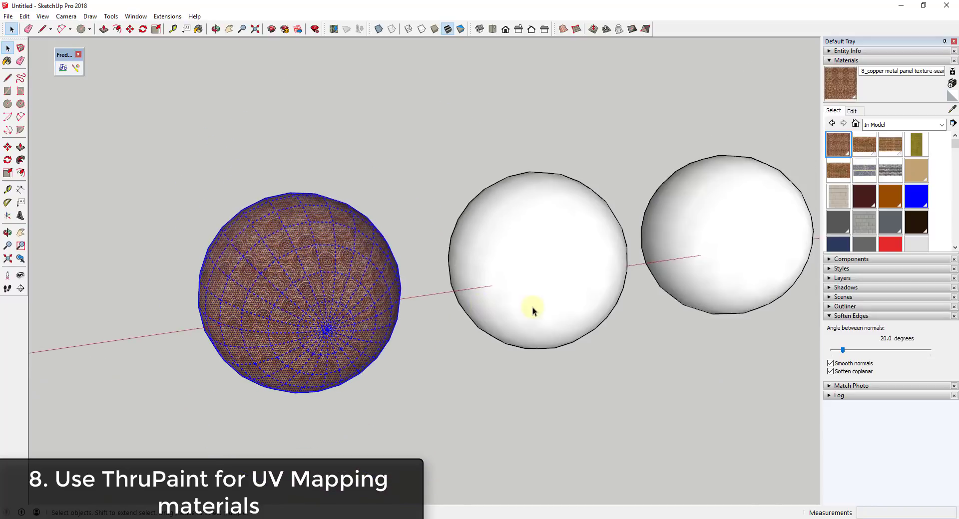
scroll(443, 336, down, 3)
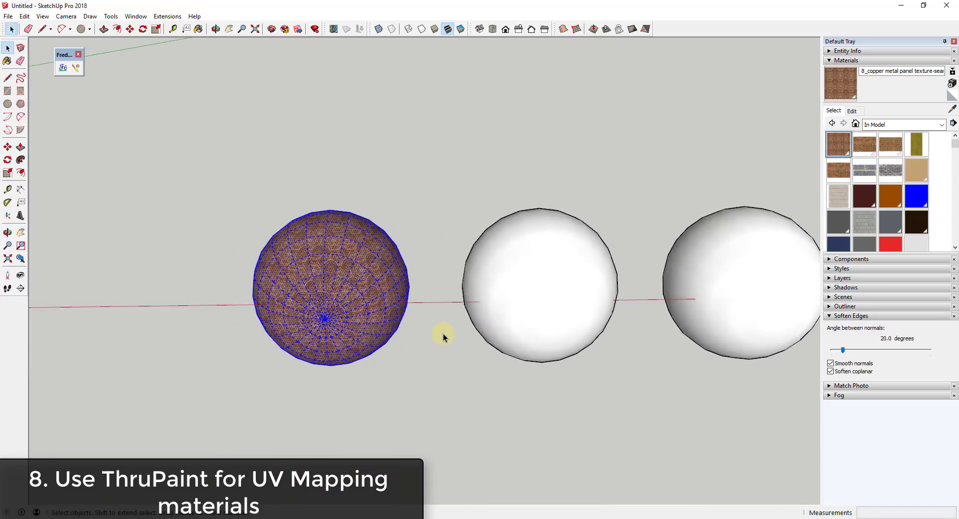
key(r)
click(410, 413)
click(461, 384)
key(space)
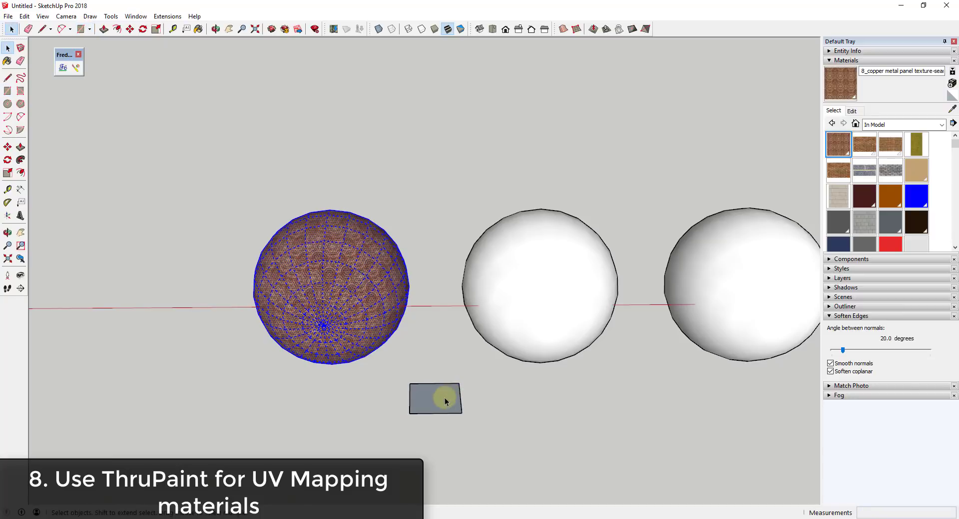
- Paint the small rectangle with the 8_copper metal panel texture material and set its texture to Projected
click(841, 99)
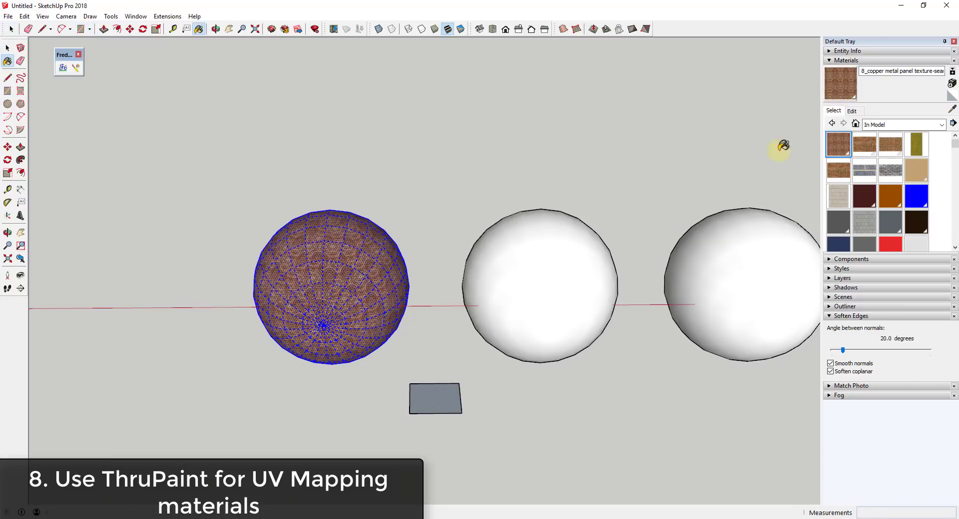
click(437, 400)
key(space)
right_click(436, 401)
mouse_move(481, 246)
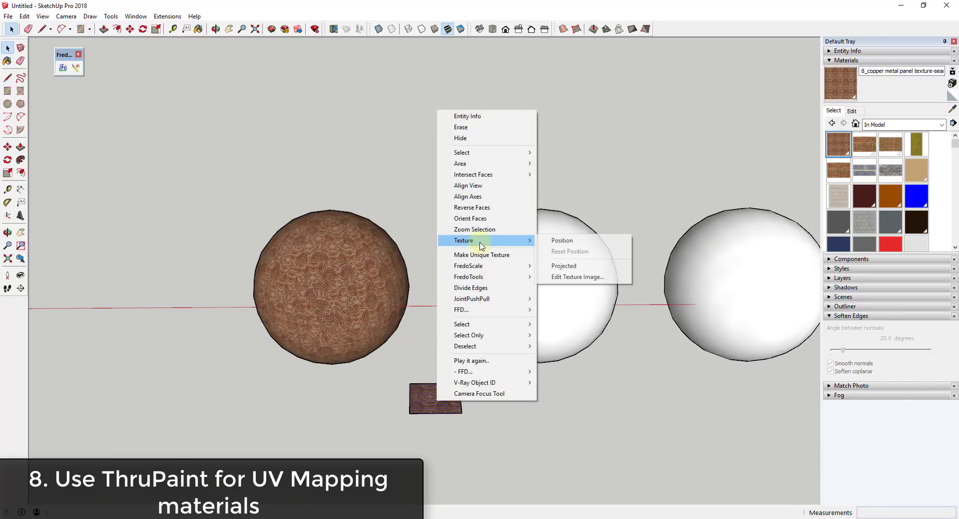
click(563, 266)
- Sample the projected copper panel texture from the small rectangle and paint the middle sphere with it
click(950, 109)
click(428, 402)
click(530, 239)
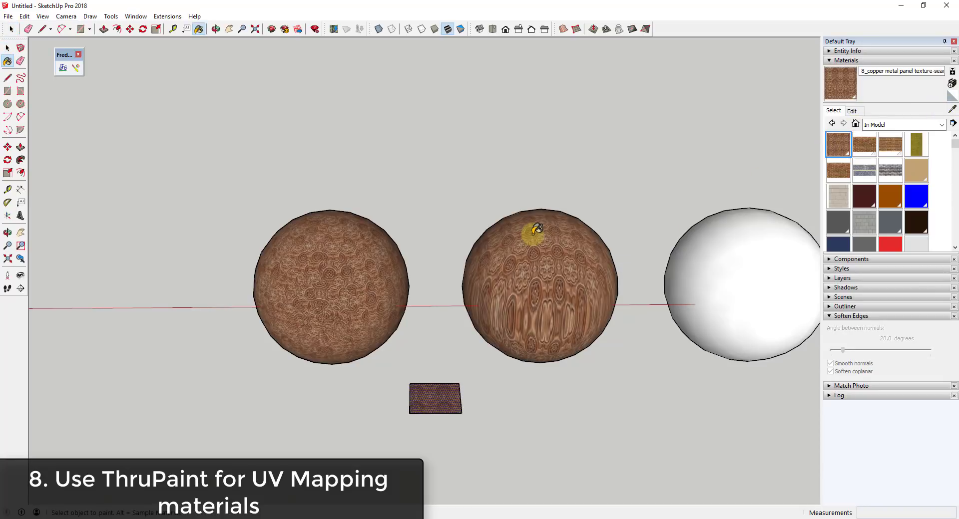
- Examine how the projected pattern wraps around the top and sides of the middle sphere
middle_drag(544, 240, 529, 294)
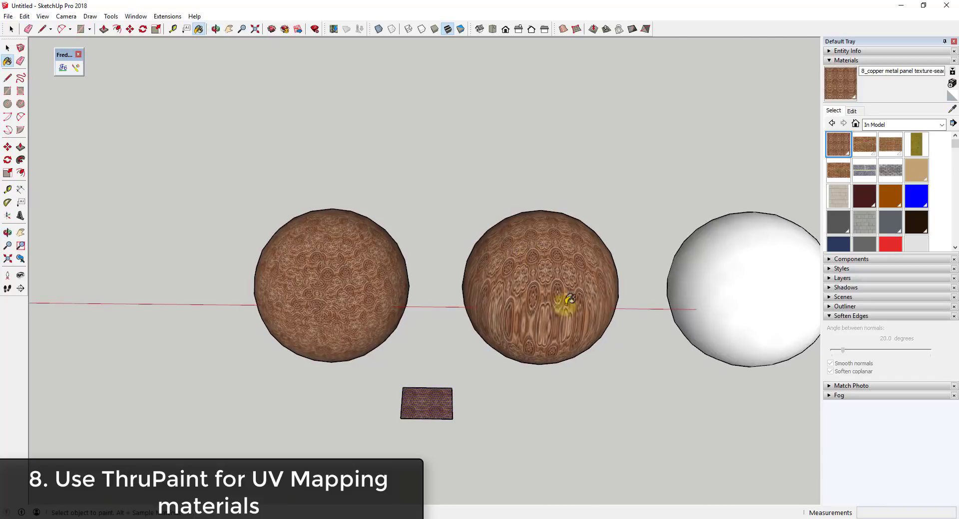
scroll(535, 349, down, 3)
scroll(599, 283, up, 5)
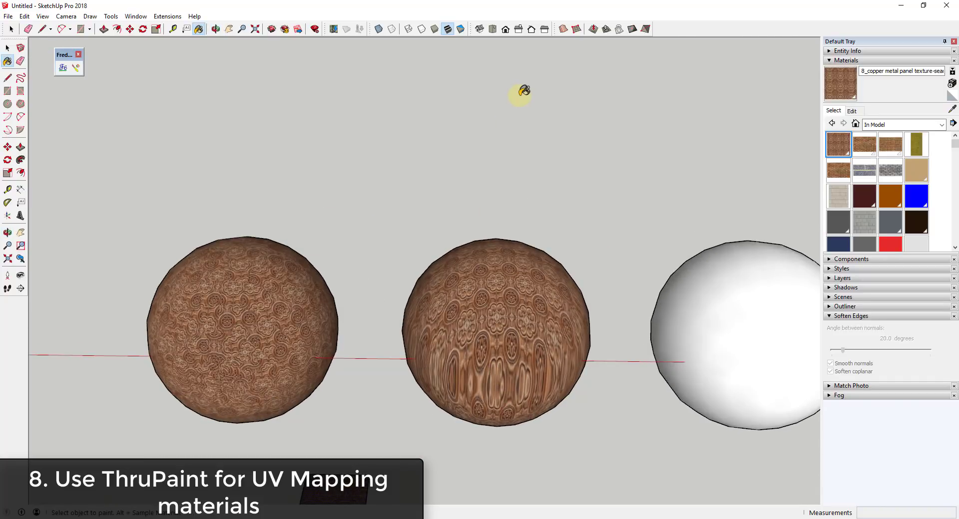
middle_drag(499, 413, 495, 42)
mouse_move(527, 184)
middle_down()
mouse_move(501, 477)
mouse_move(514, 485)
mouse_move(458, 327)
mouse_move(499, 332)
middle_up()
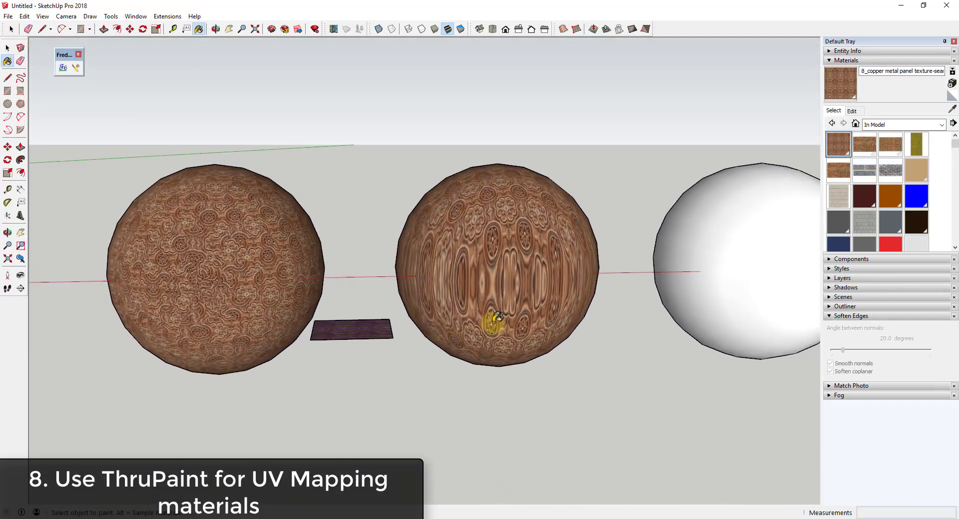
scroll(519, 288, up, 3)
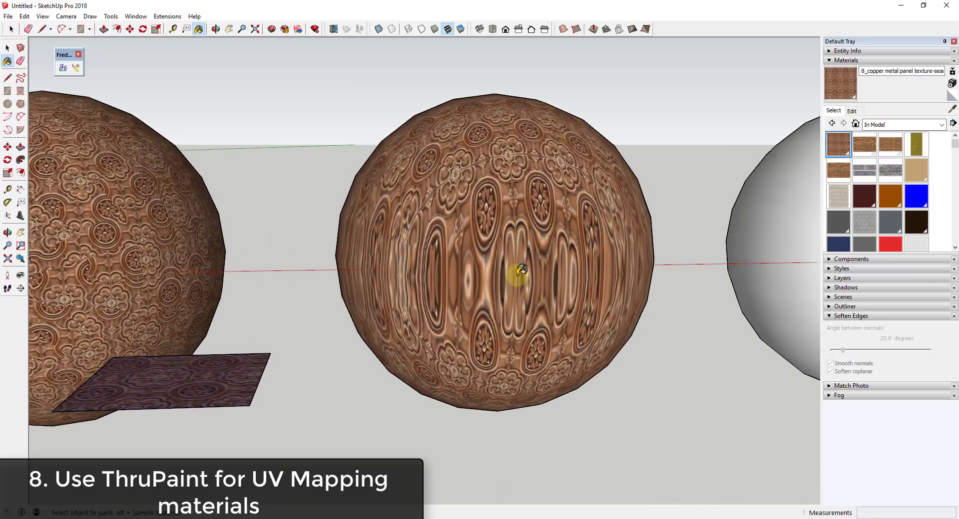
scroll(509, 285, down, 5)
scroll(736, 258, up, 2)
key(space)
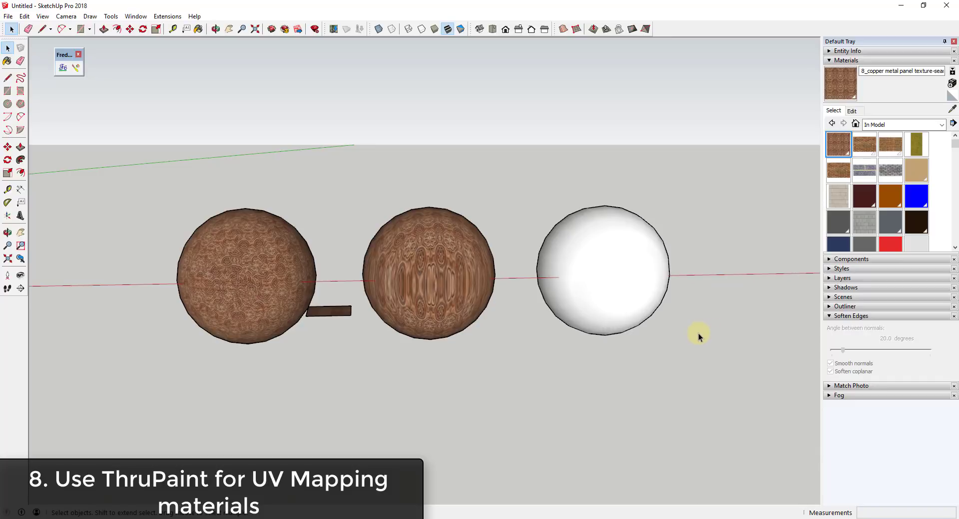
- Sample the copper panel material from the left sphere and paint the right sphere with it
middle_drag(611, 299, 455, 313)
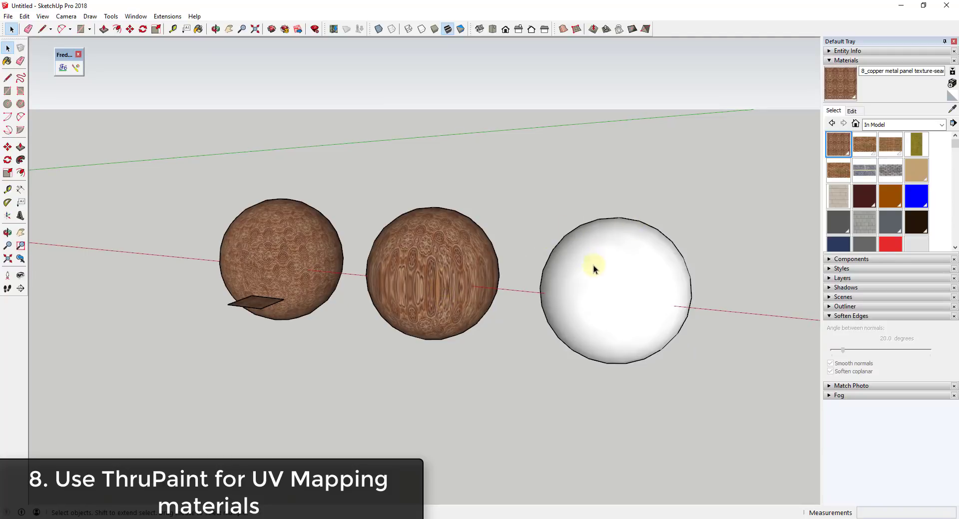
click(951, 109)
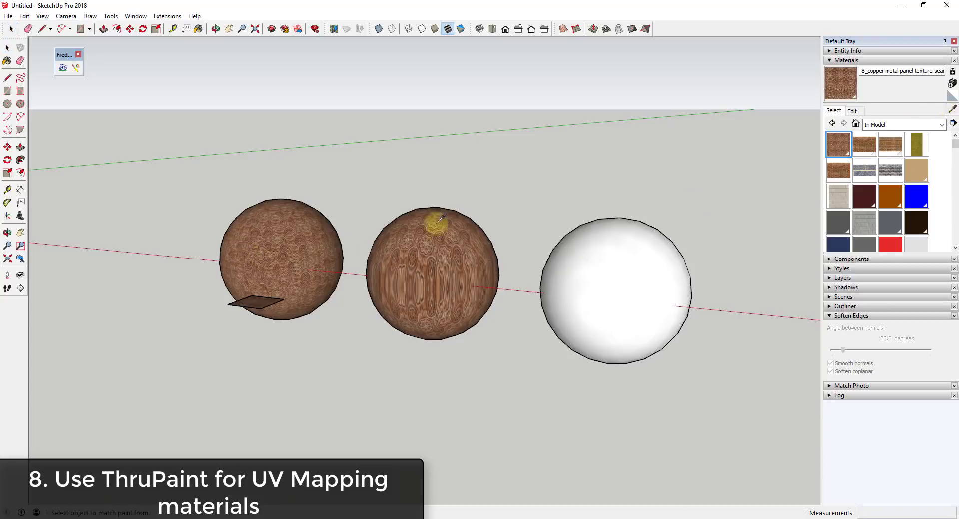
click(254, 255)
click(606, 265)
scroll(587, 257, up, 5)
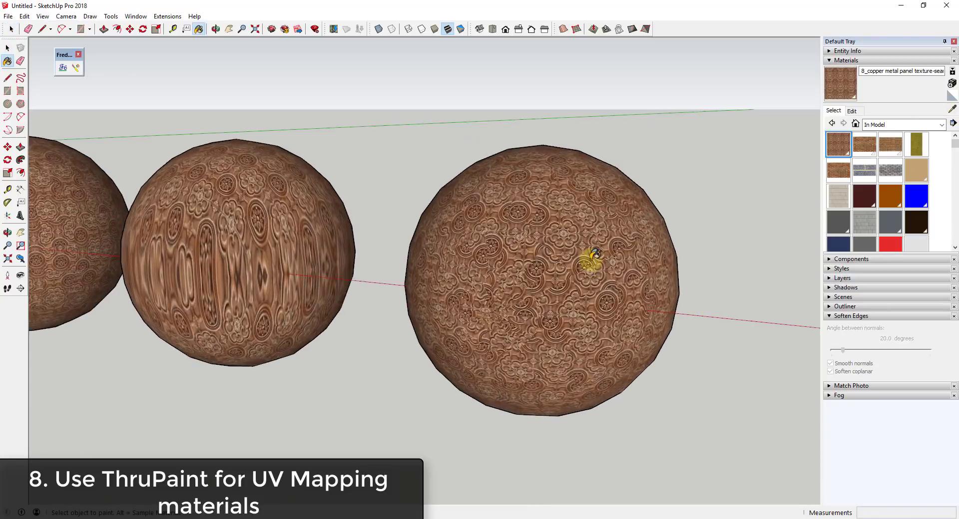
key(space)
- Start ThruPaint, choose QuadMesh UV painting, and paint the right sphere with the copper panel material
click(75, 69)
drag(64, 54, 59, 89)
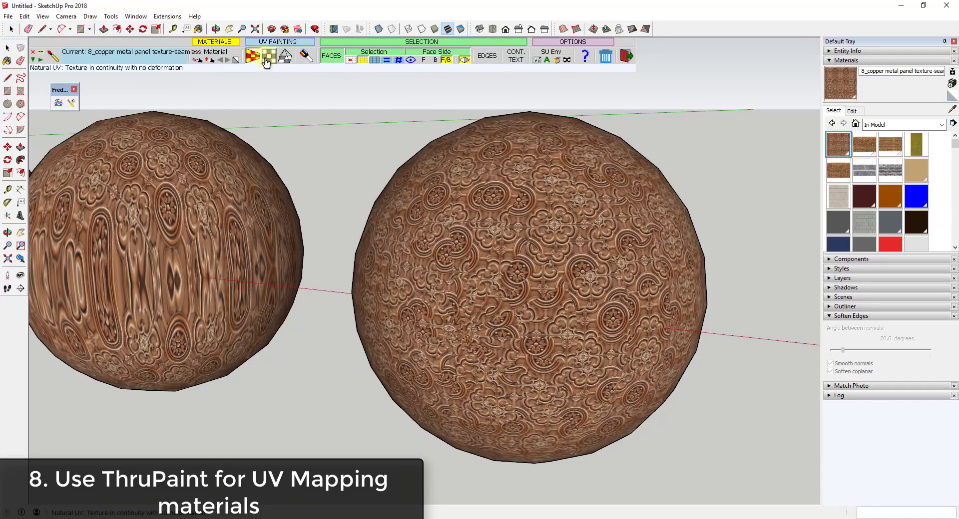
click(292, 58)
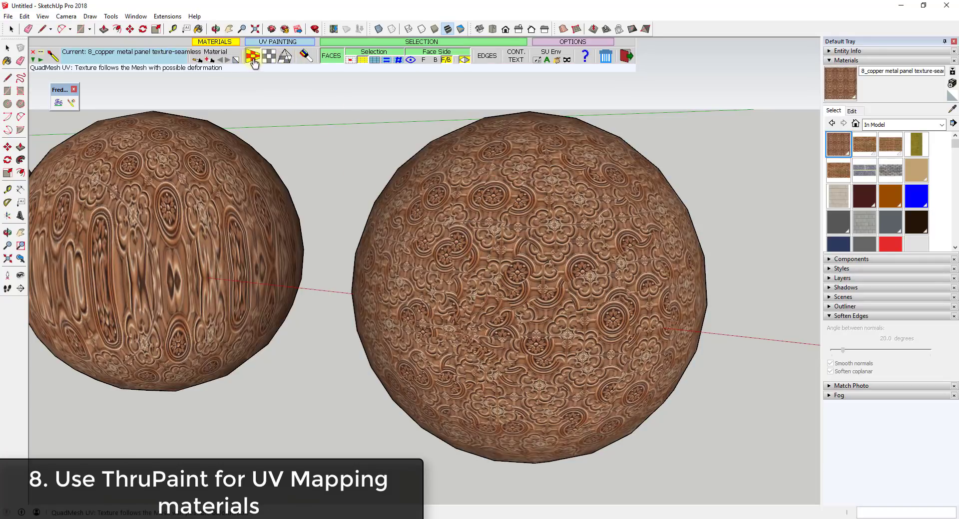
click(252, 58)
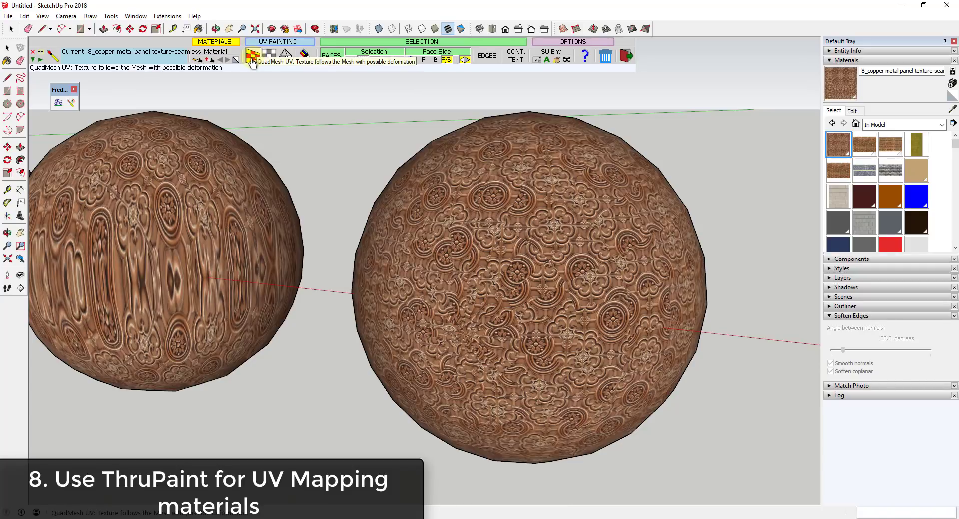
click(252, 62)
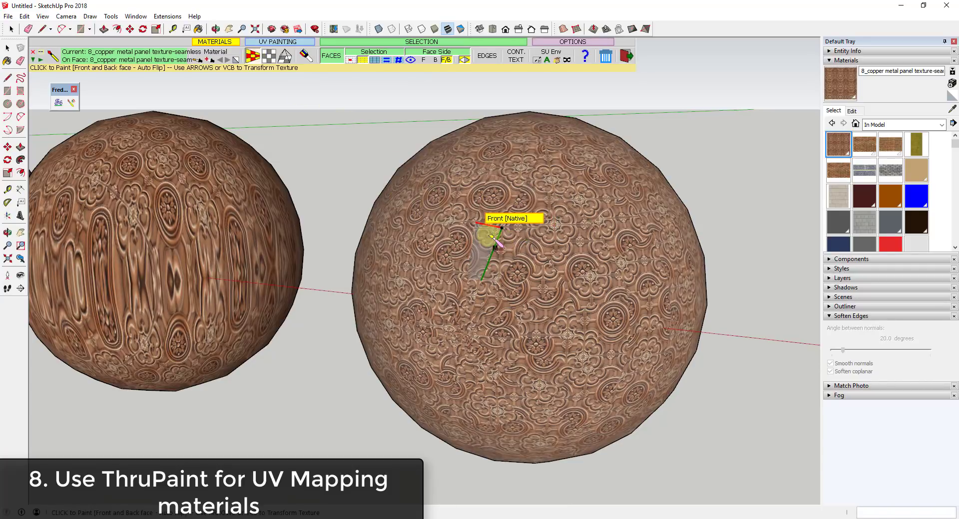
click(509, 256)
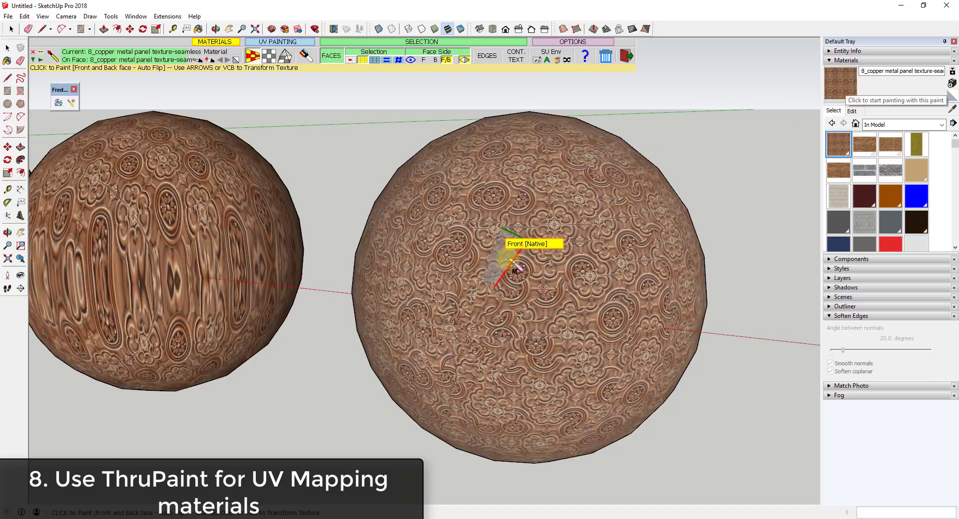
middle_drag(472, 232, 509, 306)
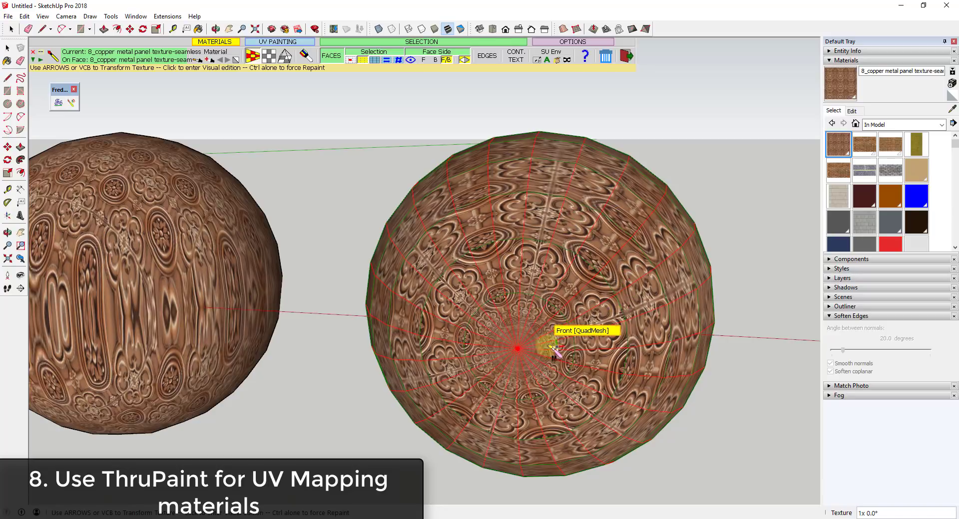
middle_drag(565, 231, 546, 268)
scroll(546, 267, down, 3)
middle_drag(573, 315, 588, 306)
scroll(589, 306, up, 3)
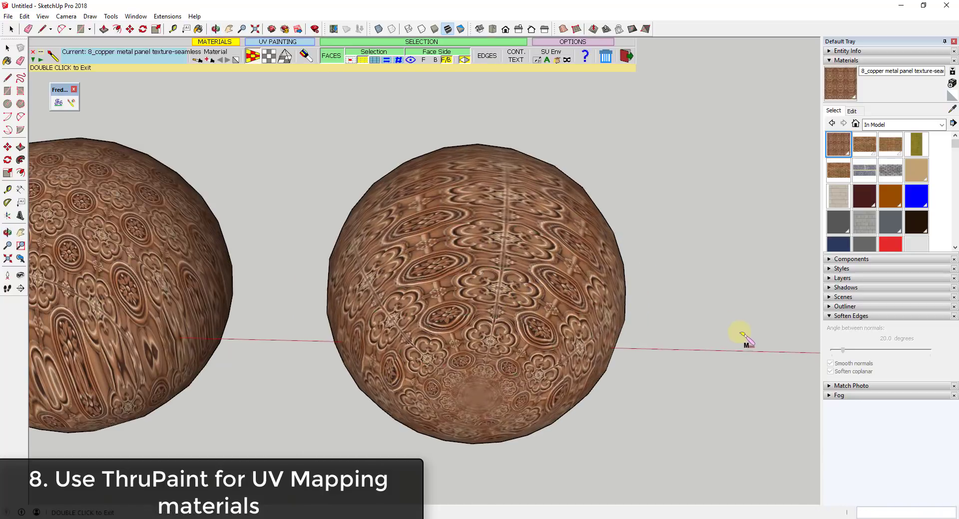
- Switch ThruPaint to Natural UV, repaint the right sphere, and examine the resulting pattern
click(270, 58)
click(487, 224)
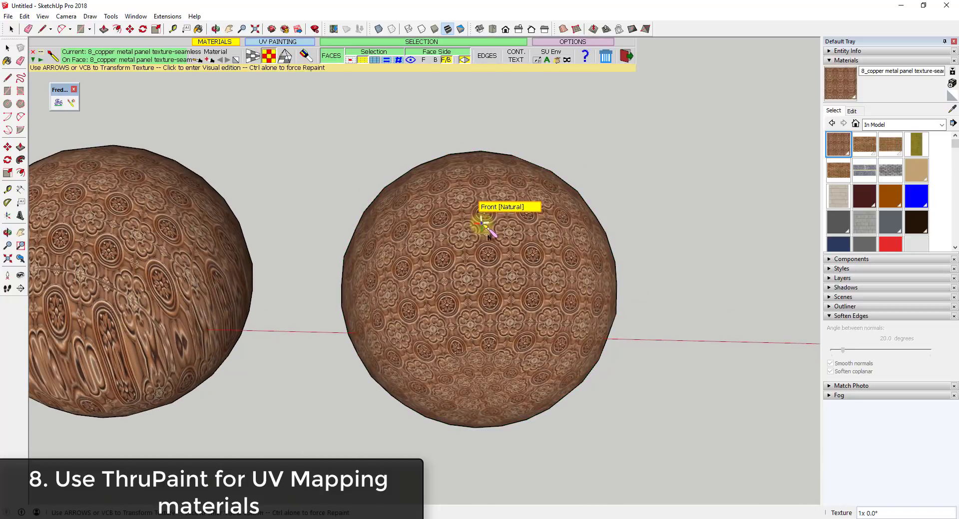
mouse_move(525, 321)
middle_down()
mouse_move(488, 83)
mouse_move(524, 362)
mouse_move(525, 299)
middle_up()
scroll(475, 250, up, 3)
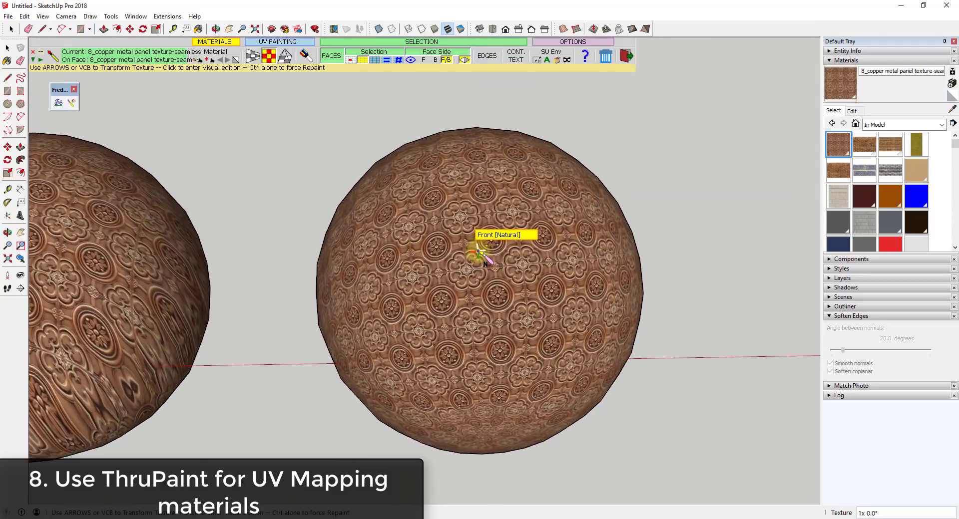
scroll(567, 287, down, 3)
- Repaint the right sphere with QuadMesh UV, scale its texture to about −1.21xU −1.13xV in visual edit mode, and exit that mode
middle_drag(520, 387, 499, 140)
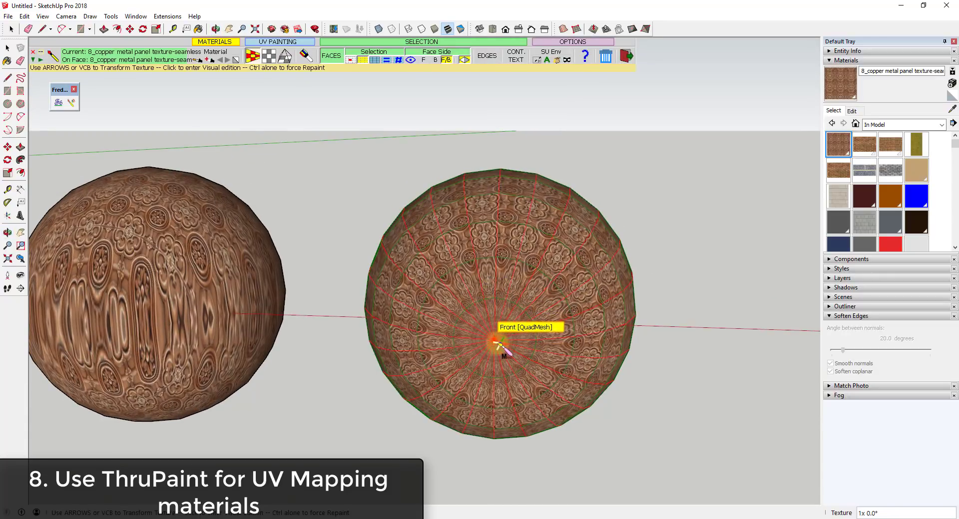
click(494, 342)
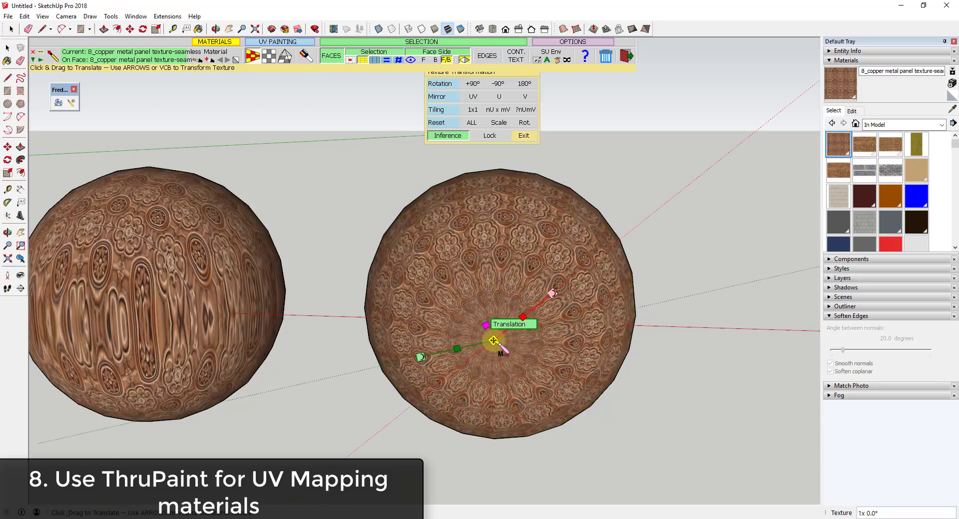
drag(521, 321, 484, 326)
middle_drag(483, 326, 490, 252)
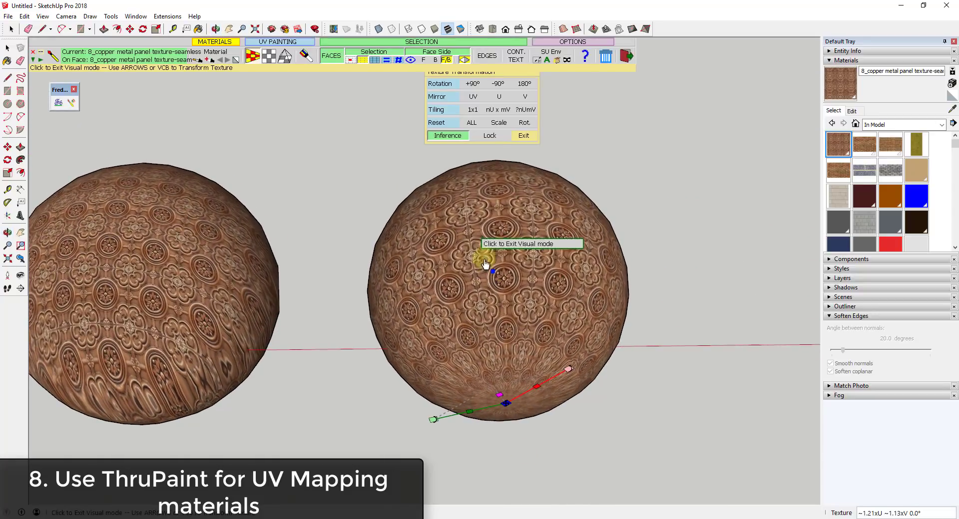
click(498, 230)
drag(498, 235, 457, 235)
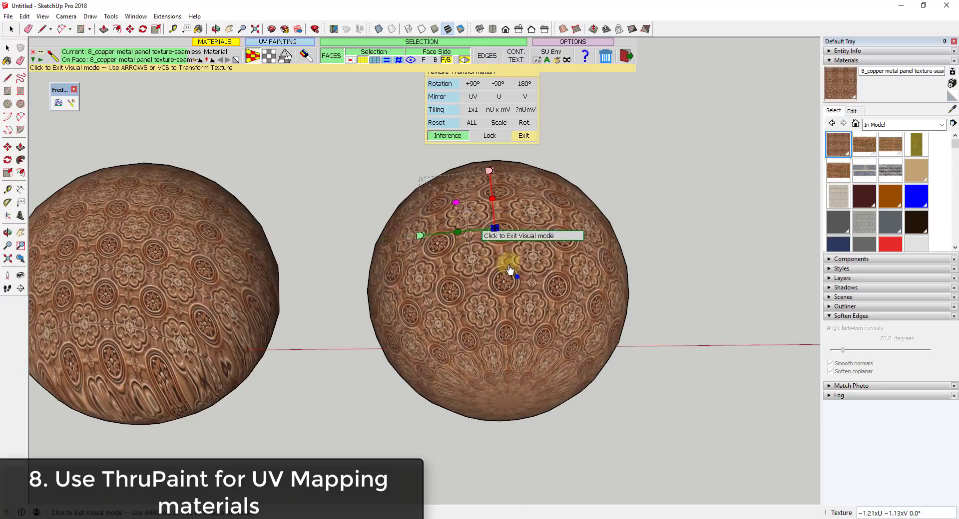
click(699, 297)
middle_drag(573, 306, 559, 375)
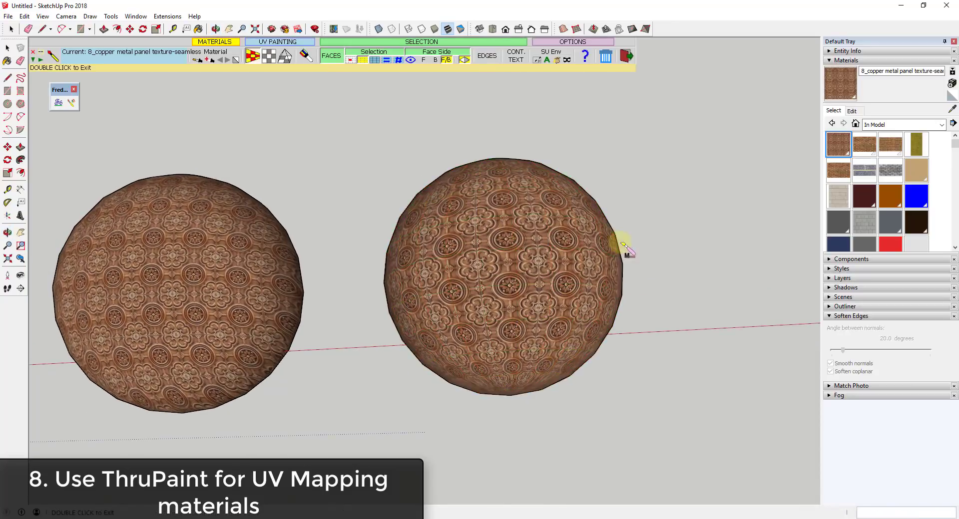
click(464, 285)
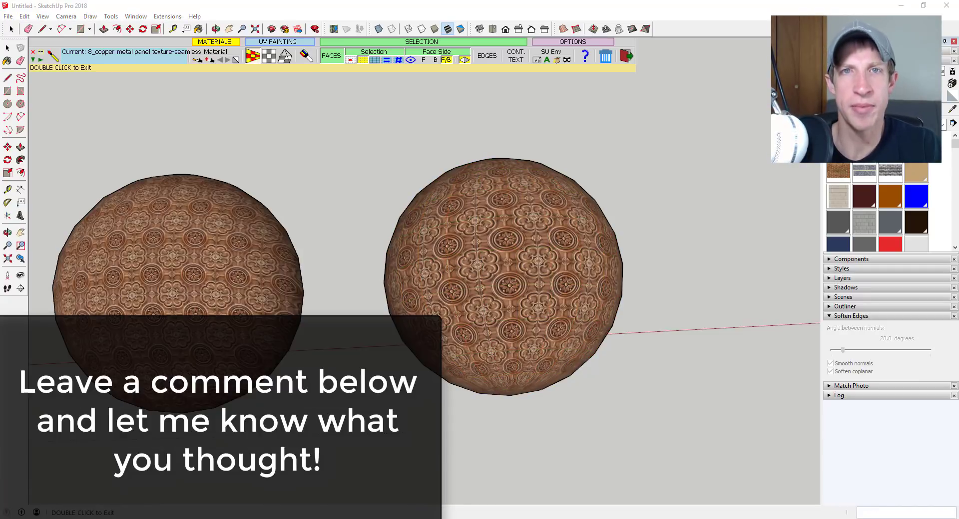